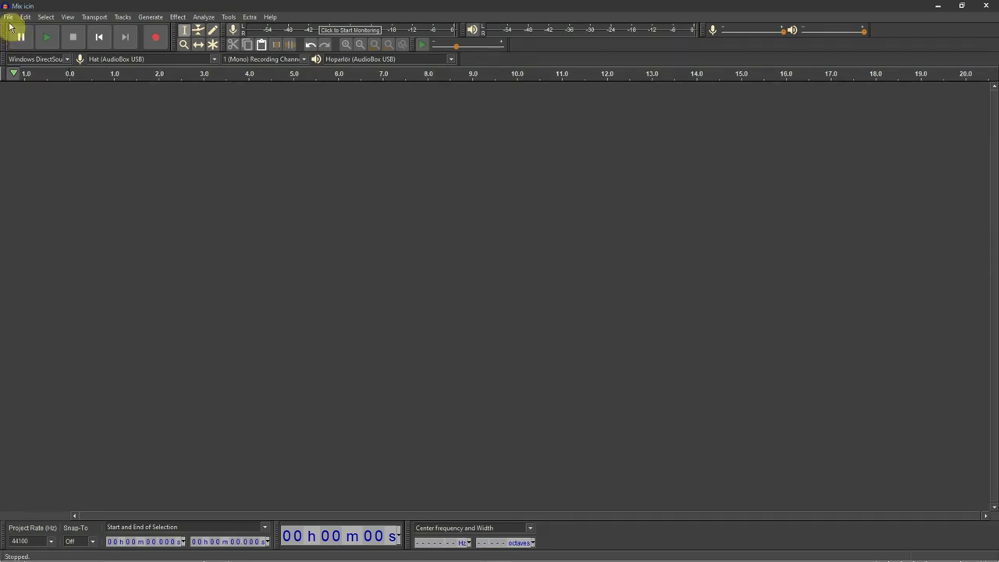
pyautogui.click(7, 16)
pyautogui.moveTo(45, 103)
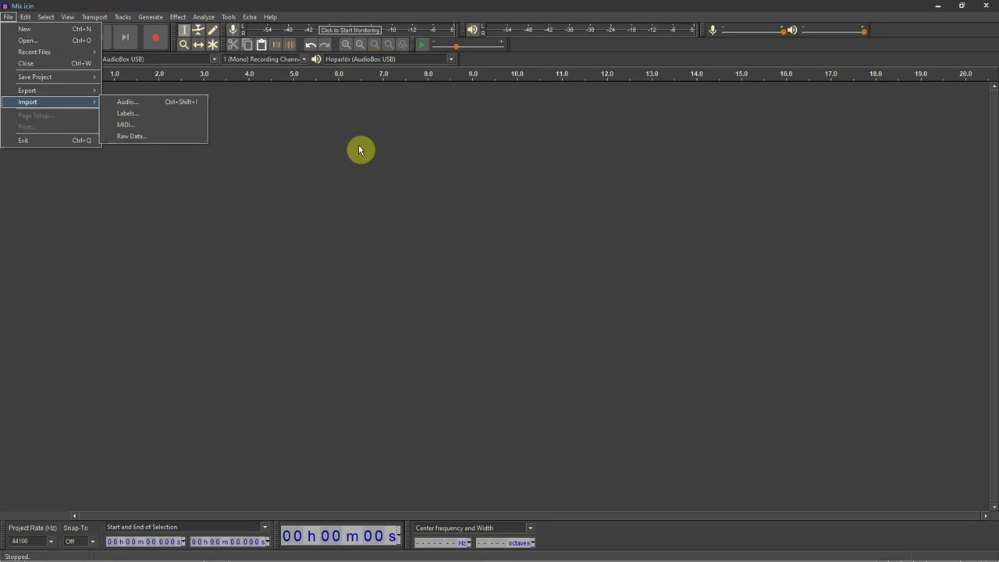
pyautogui.click(180, 16)
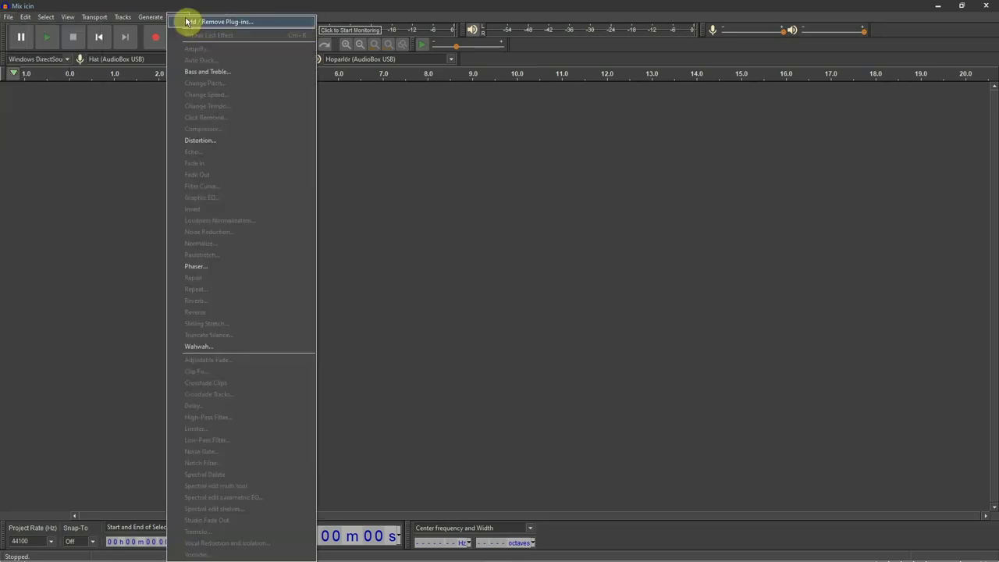
pyautogui.click(100, 150)
pyautogui.click(179, 17)
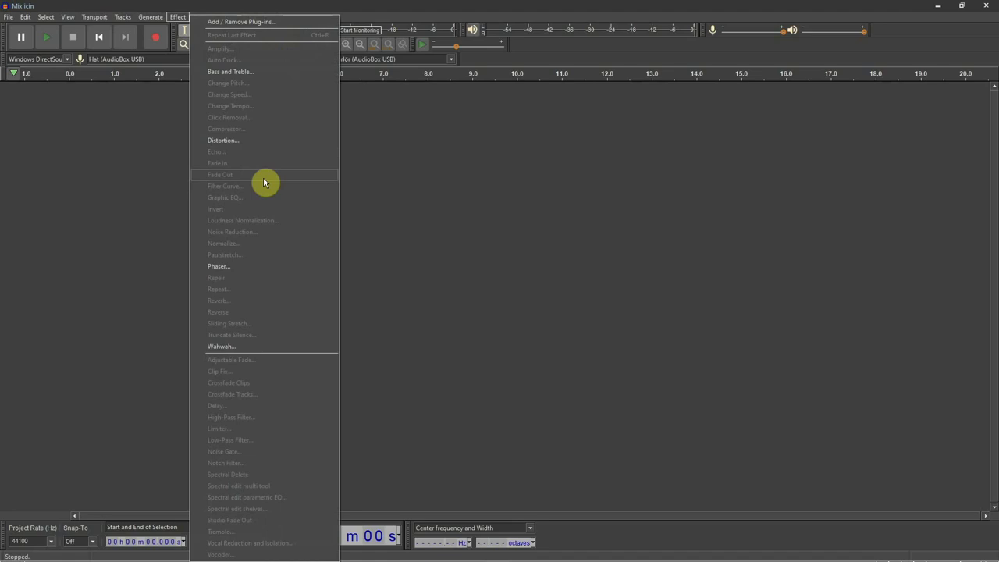
# Import the Mix icin audio recording into the empty project and enlarge the height of its track.
pyautogui.click(5, 19)
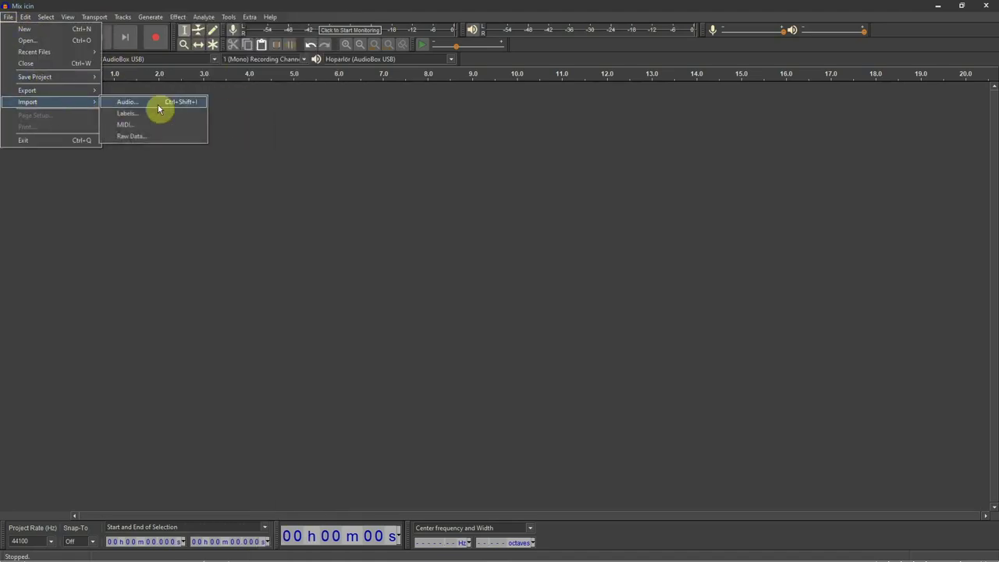
pyautogui.click(161, 106)
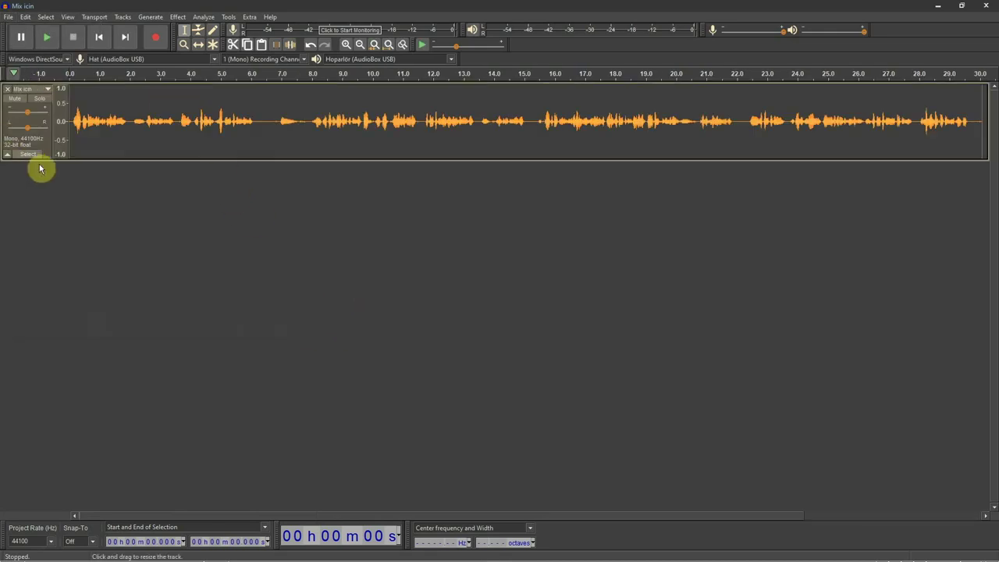
pyautogui.moveTo(45, 161); pyautogui.dragTo(82, 261)
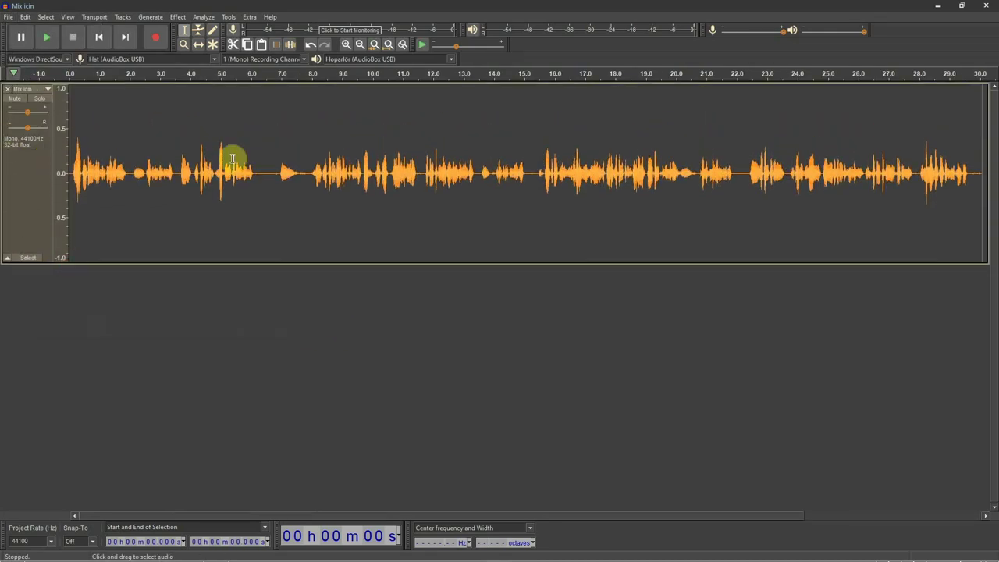
# Play the first seconds of the recording, stop playback and place the cursor at about 6.08 s.
pyautogui.press('space')
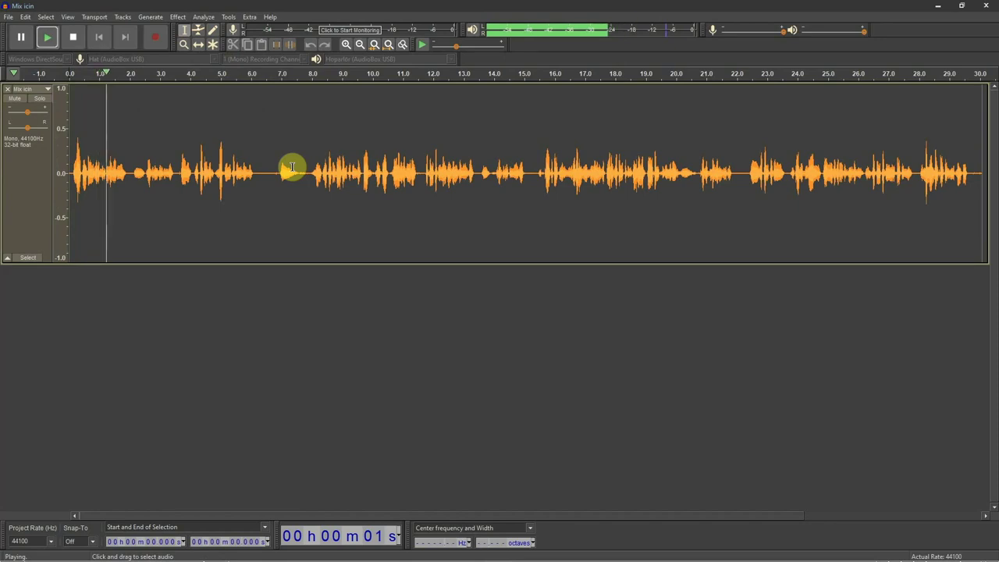
pyautogui.press('space')
pyautogui.click(254, 166)
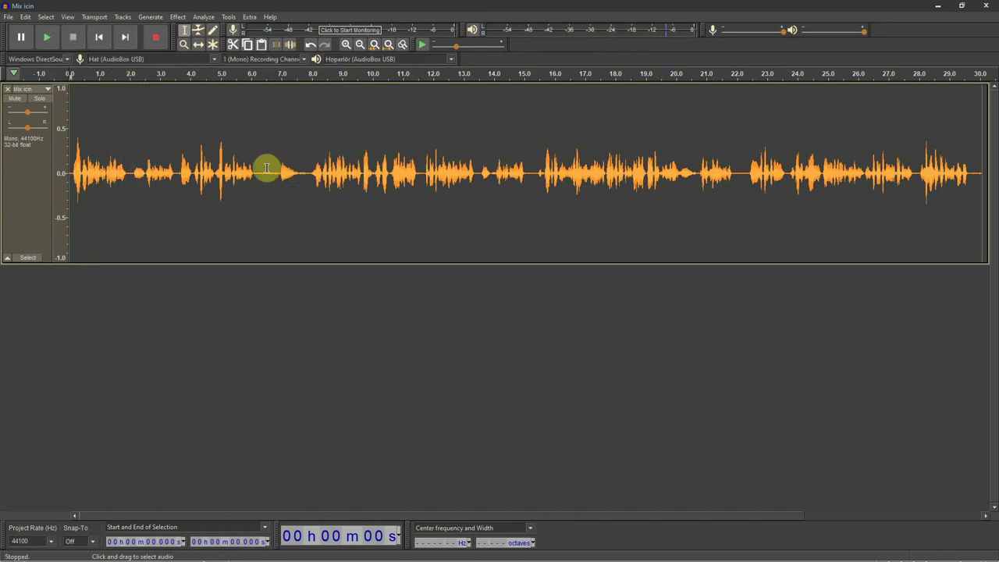
# Zoom the waveform in and out around the 6.08 s cursor and return the cursor to the start of the track.
pyautogui.hotkey('ctrl', '1')
pyautogui.hotkey('ctrl', '3')
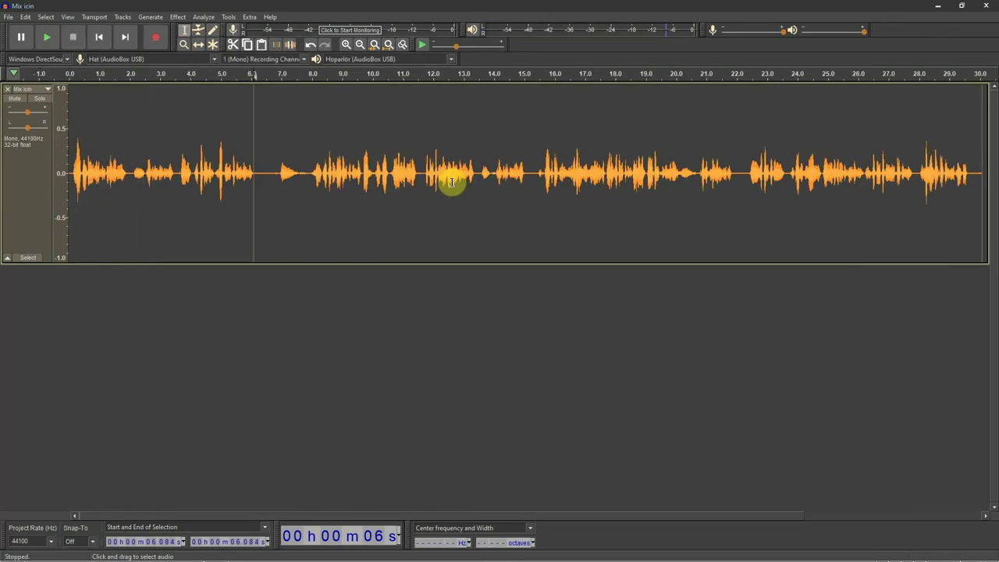
pyautogui.hotkey('ctrl', '1')
pyautogui.hotkey('ctrl', '3')
pyautogui.hotkey('ctrl', '3')
pyautogui.hotkey('ctrl', '1')
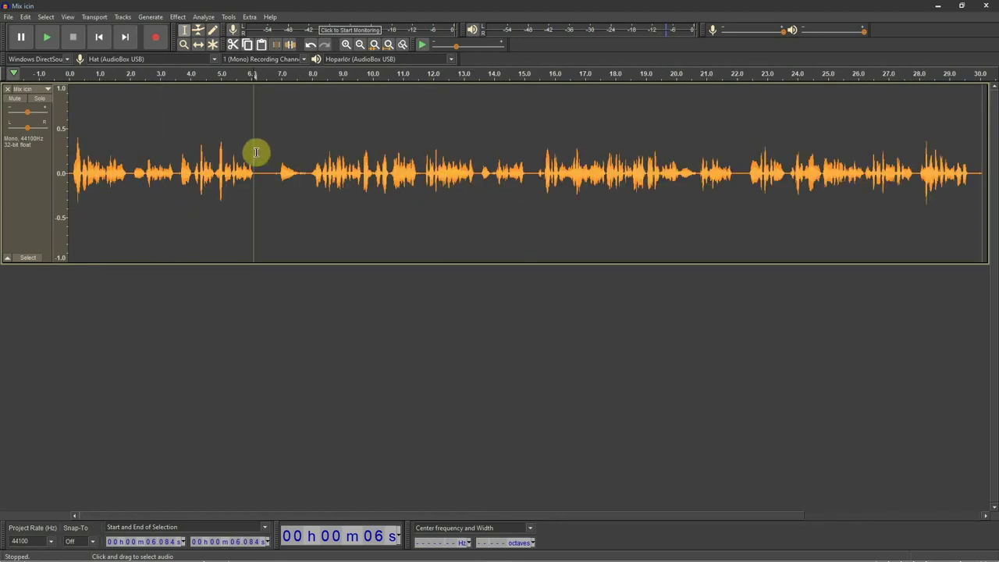
pyautogui.click(99, 36)
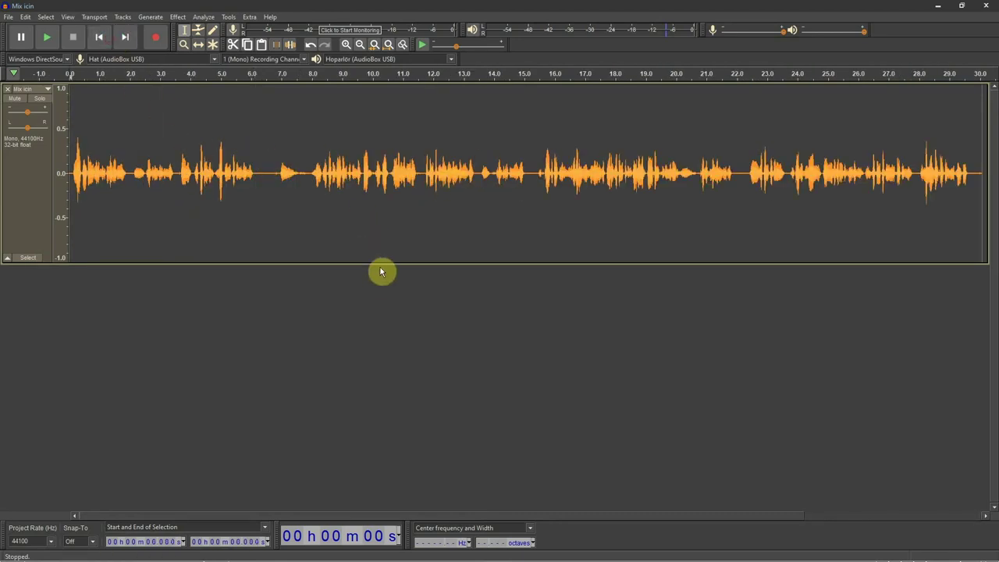
# Play a short passage of the recording from about 5.98 s and stop it.
pyautogui.click(250, 156)
pyautogui.press('space')
pyautogui.press('space')
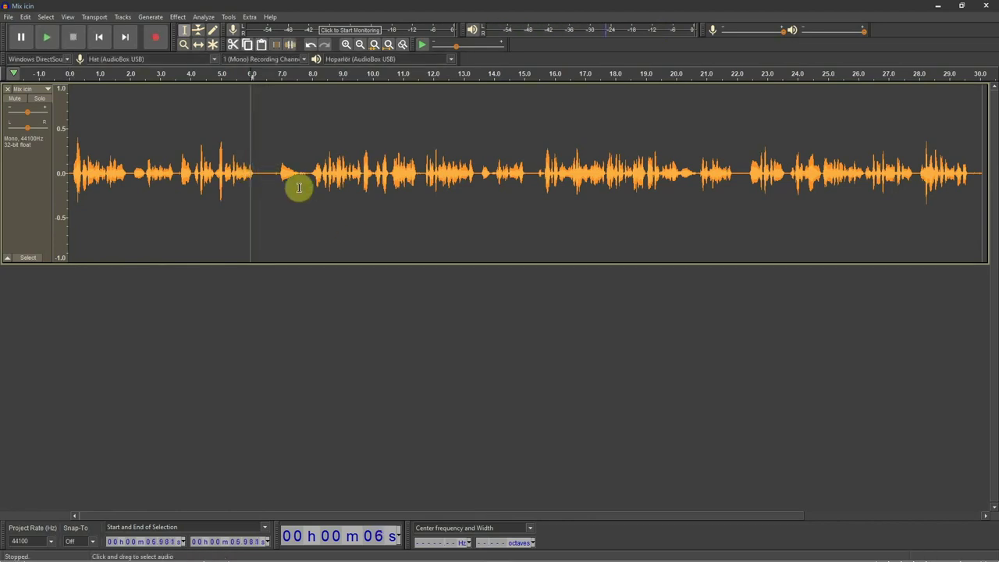
# Examine the waveform around 5.98 s at wider and closer zoom levels, ending with about the first 15 seconds in view.
pyautogui.hotkey('ctrl', '3')
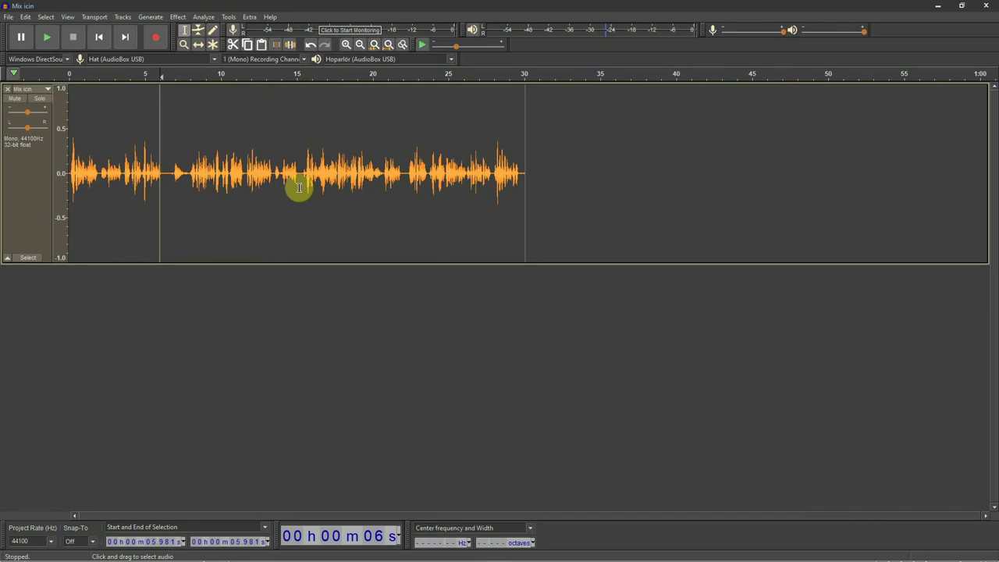
pyautogui.hotkey('ctrl', '1')
pyautogui.hotkey('ctrl', '1')
pyautogui.hotkey('ctrl', '3')
pyautogui.hotkey('ctrl', '3')
pyautogui.hotkey('ctrl', '1')
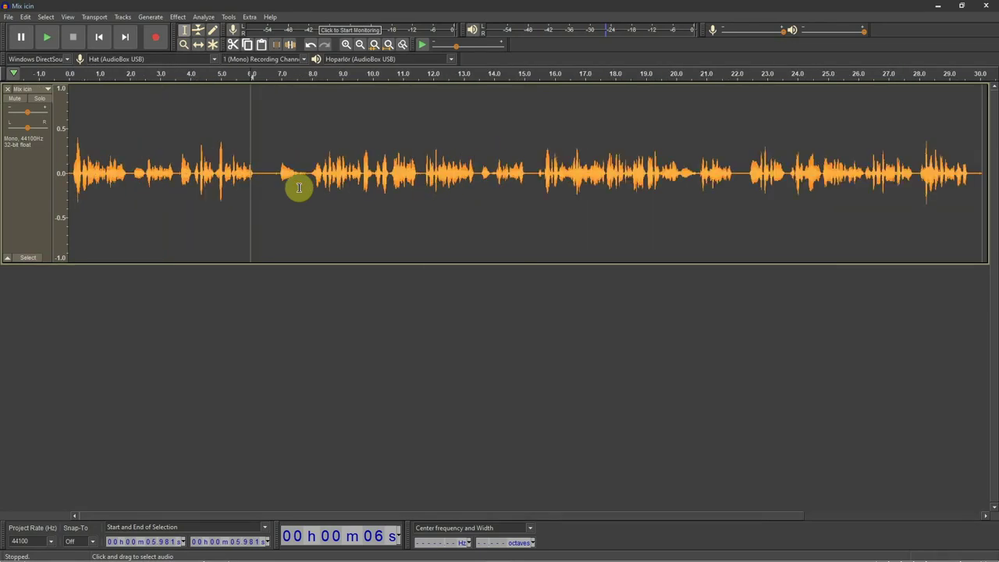
pyautogui.hotkey('ctrl', '1')
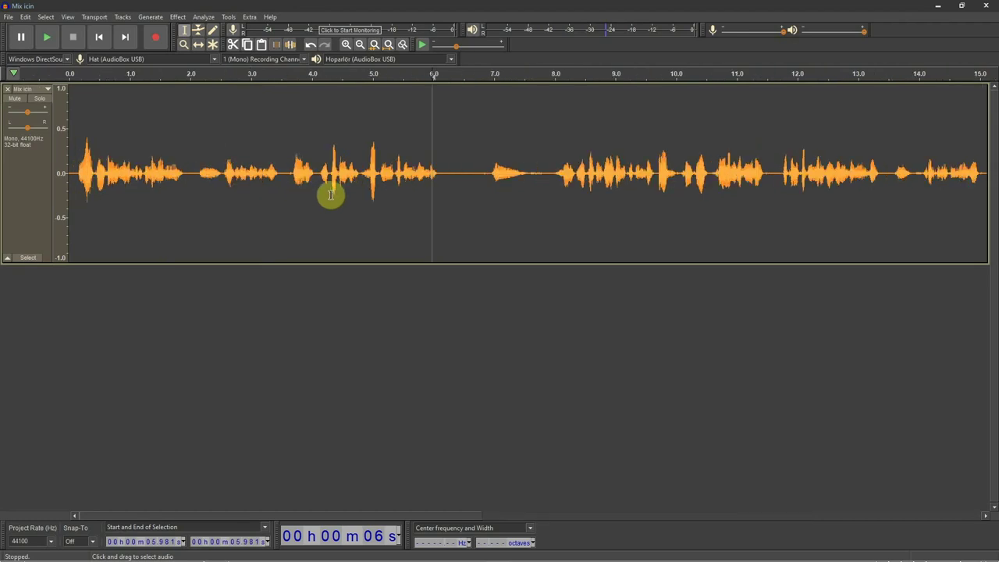
pyautogui.hotkey('ctrl', '3')
pyautogui.hotkey('ctrl', '1')
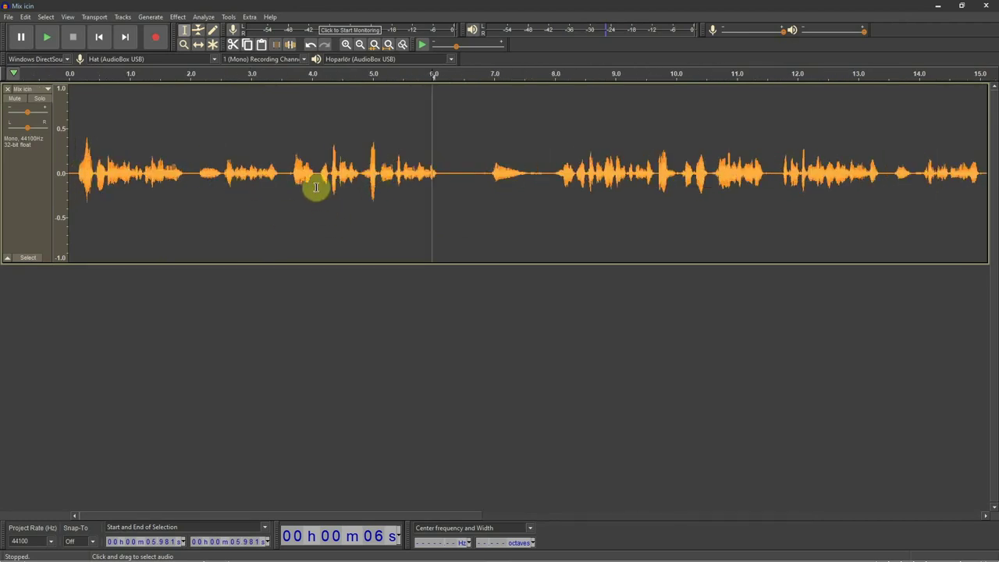
# Place the cursor at about 4.10 s and zoom in on it until roughly two seconds of waveform fill the view.
pyautogui.click(402, 172)
pyautogui.click(348, 157)
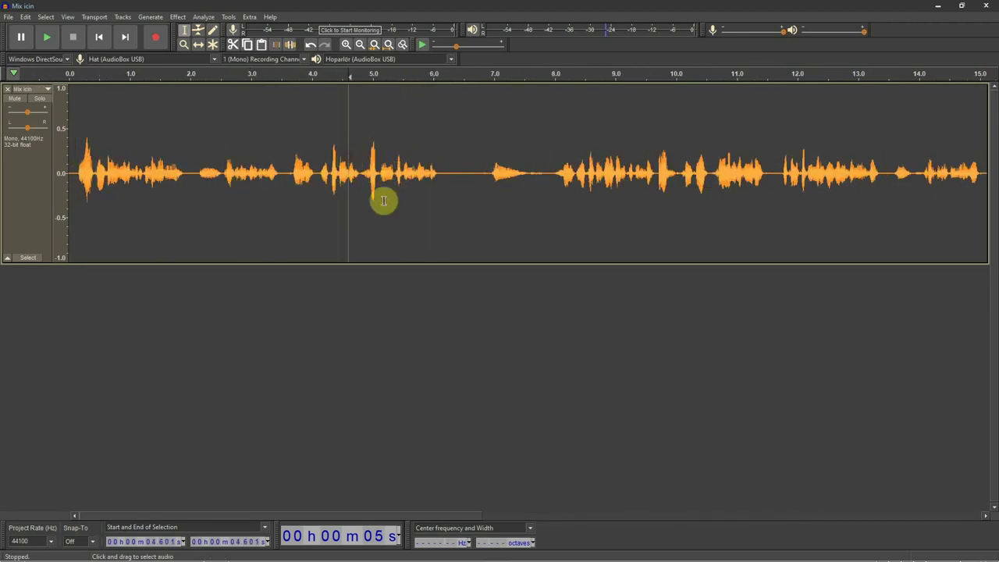
pyautogui.click(318, 167)
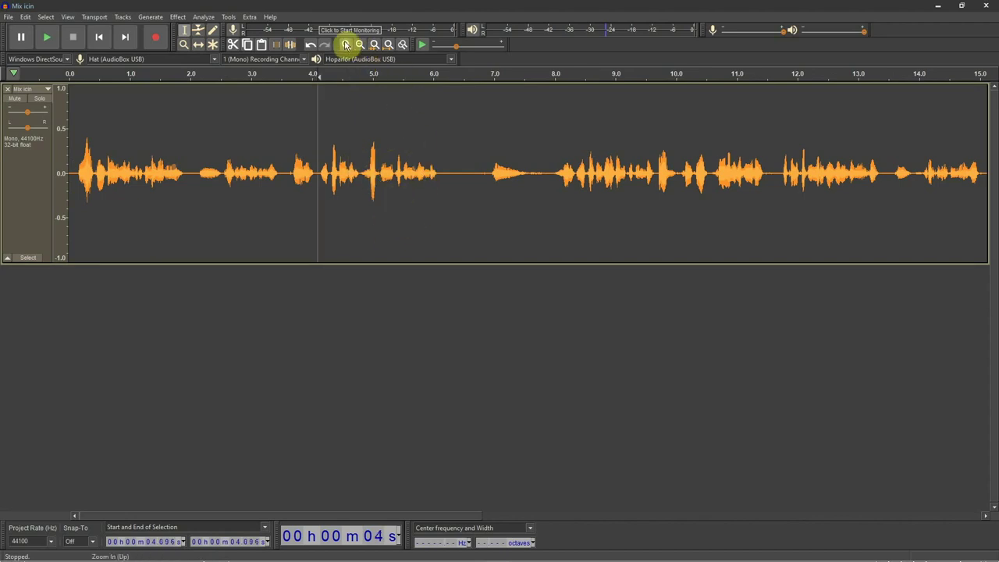
pyautogui.click(345, 45)
pyautogui.click(358, 45)
pyautogui.click(348, 46)
pyautogui.click(359, 46)
pyautogui.click(346, 46)
pyautogui.click(346, 46)
pyautogui.click(346, 46)
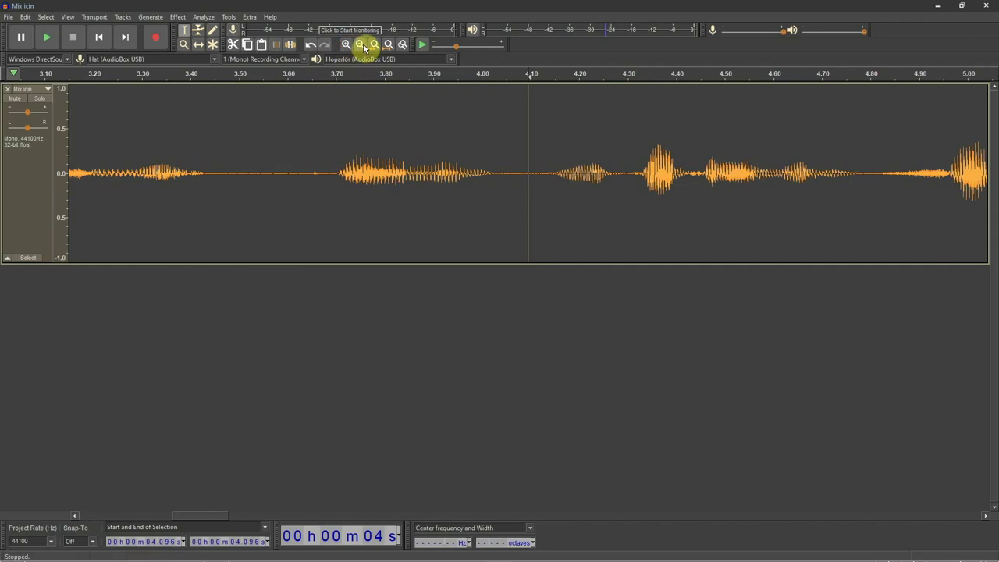
# Zoom back out from the 4.10 s cursor until about the first 15 seconds of the track are in view.
pyautogui.click(363, 46)
pyautogui.click(363, 46)
pyautogui.click(364, 46)
pyautogui.click(361, 46)
pyautogui.click(345, 45)
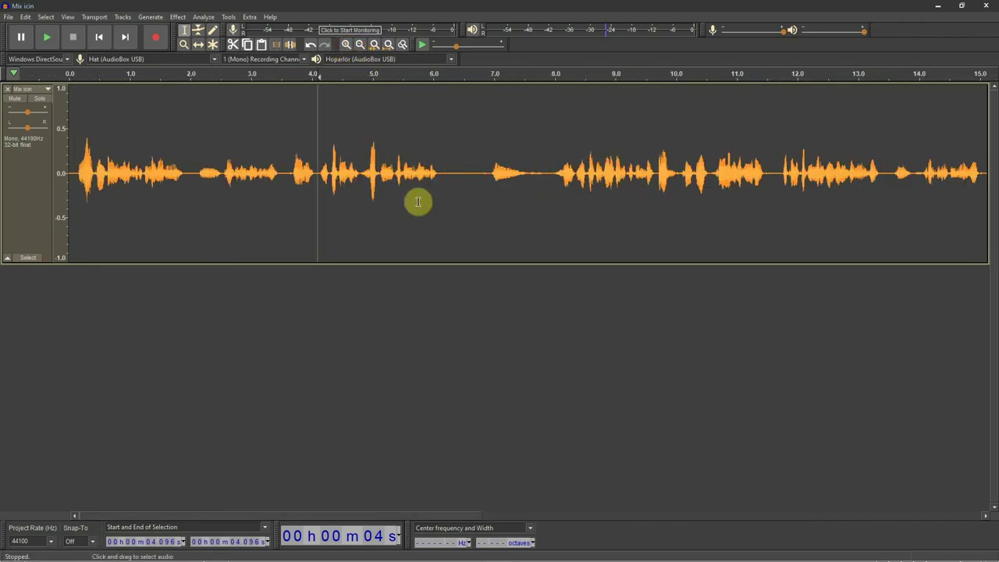
# Zoom repeatedly in and out around the 4.10 s cursor, ending with the whole 30-second recording in view.
pyautogui.hotkey('ctrl', '3')
pyautogui.hotkey('ctrl', '3')
pyautogui.hotkey('ctrl', '1')
pyautogui.hotkey('ctrl', '1')
pyautogui.hotkey('ctrl', '1')
pyautogui.hotkey('ctrl', '3')
pyautogui.hotkey('ctrl', '3')
pyautogui.hotkey('ctrl', '3')
pyautogui.hotkey('ctrl', '1')
pyautogui.hotkey('ctrl', '1')
pyautogui.hotkey('ctrl', '1')
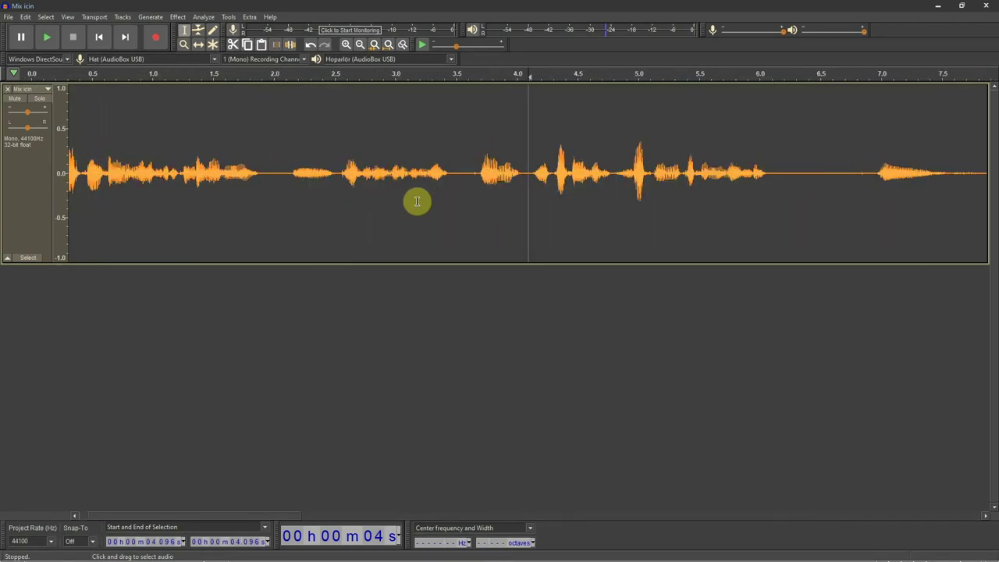
pyautogui.hotkey('ctrl', '3')
pyautogui.hotkey('ctrl', '3')
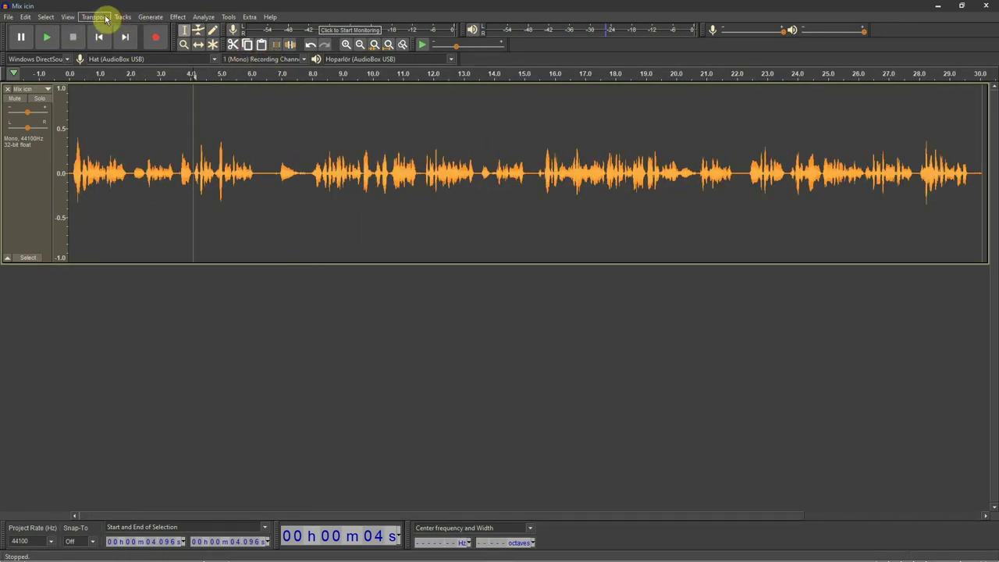
# Search the keyboard shortcut preferences for "zoom" to review the zoom key bindings, and close the preferences without saving.
pyautogui.click(98, 18)
pyautogui.moveTo(30, 18)
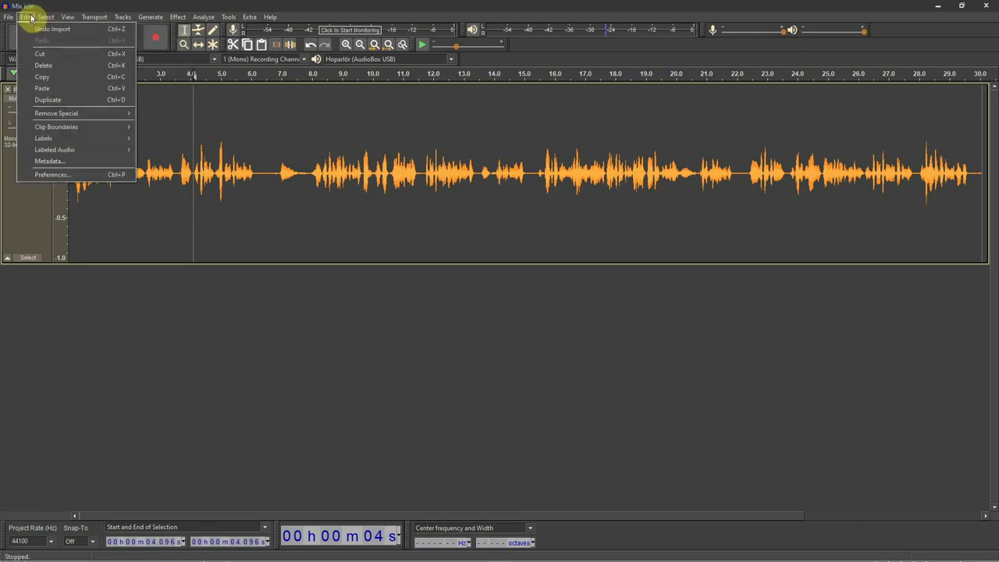
pyautogui.click(70, 177)
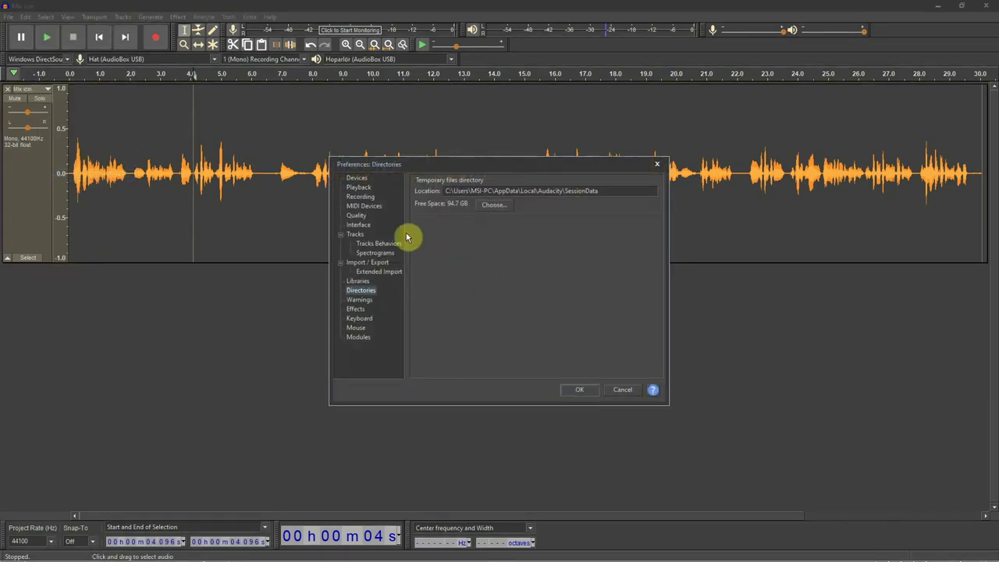
pyautogui.click(367, 320)
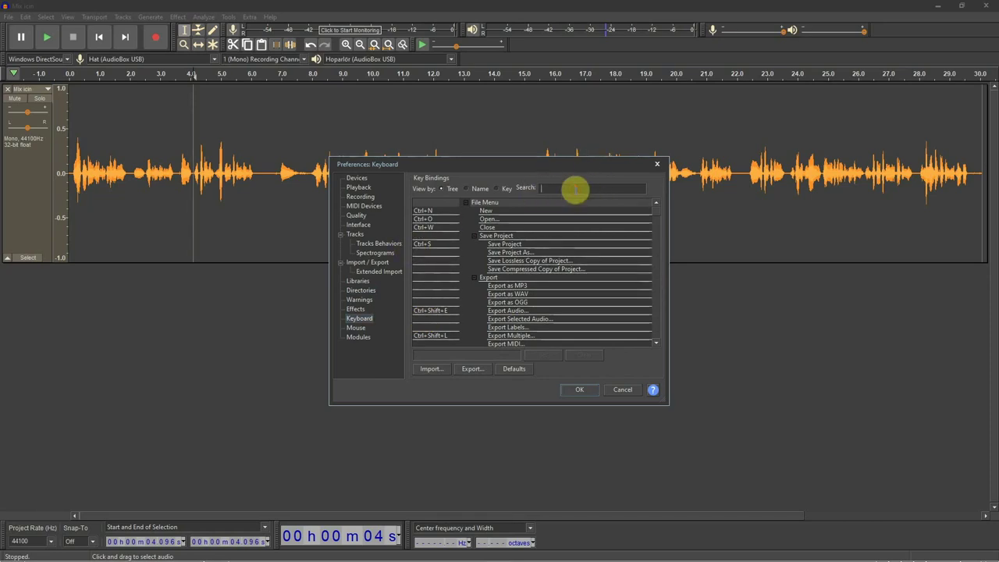
pyautogui.write('zoom')
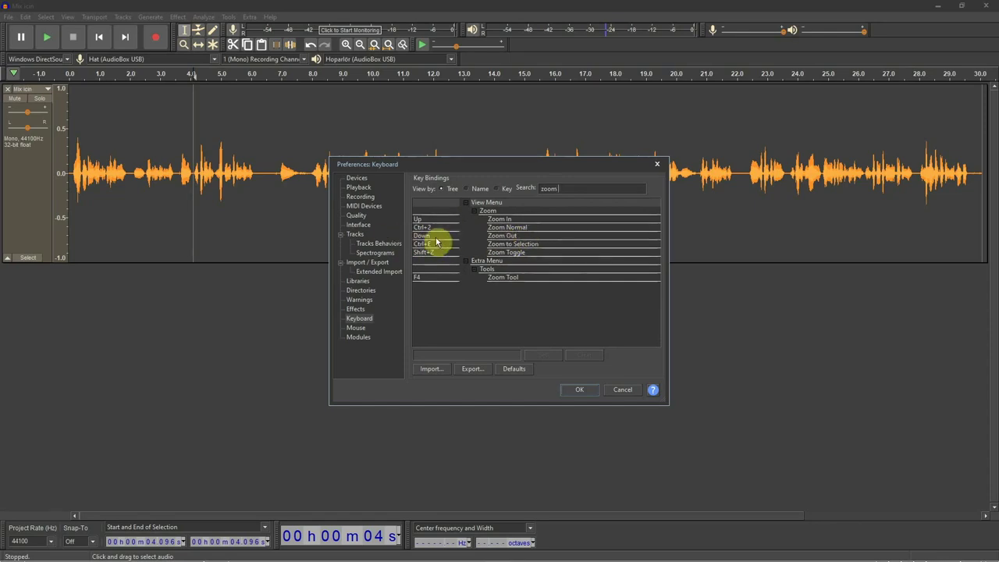
pyautogui.click(622, 390)
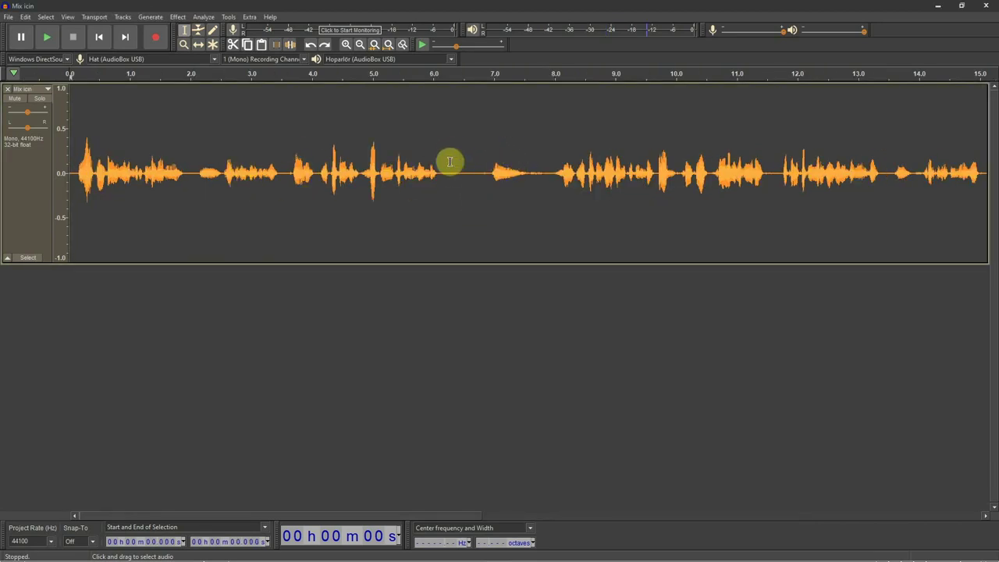
# Delete the silent section from about 6.17 s to 6.78 s and undo the deletion.
pyautogui.moveTo(443, 156); pyautogui.dragTo(480, 152)
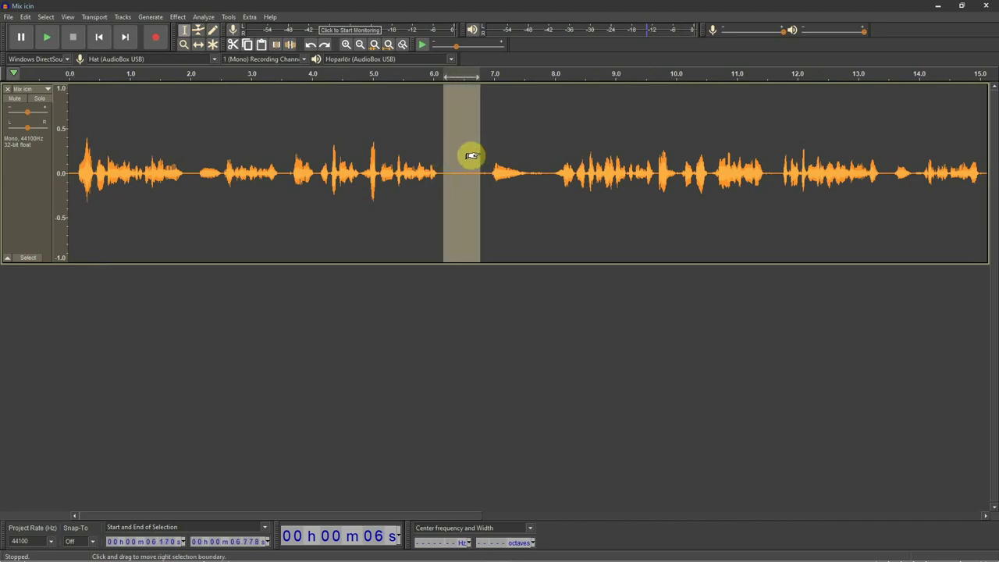
pyautogui.press('Delete')
pyautogui.hotkey('ctrl', 'z')
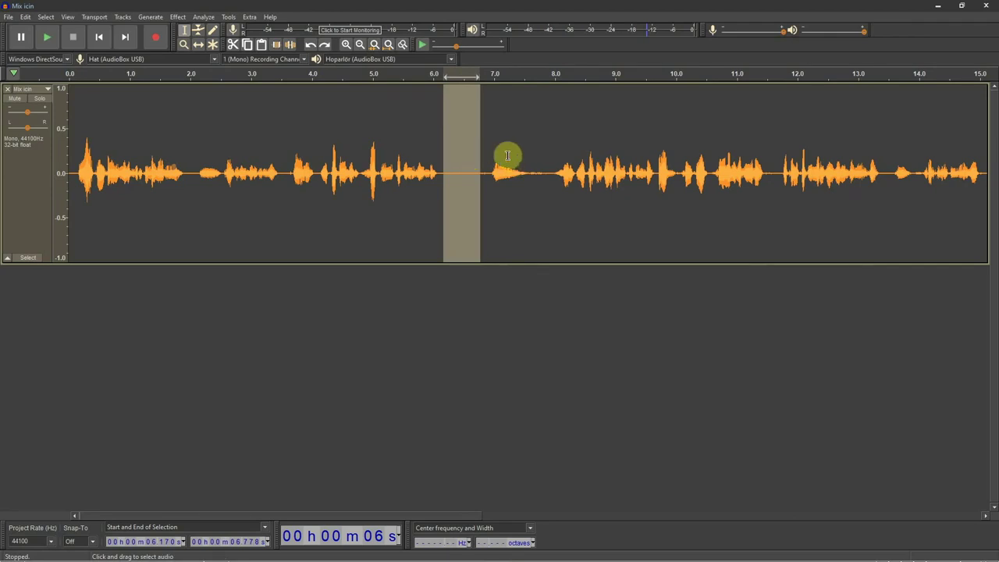
# Copy the short sound from about 6.89 s to 7.87 s, paste it at about 6.15 s and undo the paste.
pyautogui.click(507, 158)
pyautogui.moveTo(486, 151); pyautogui.dragTo(546, 152)
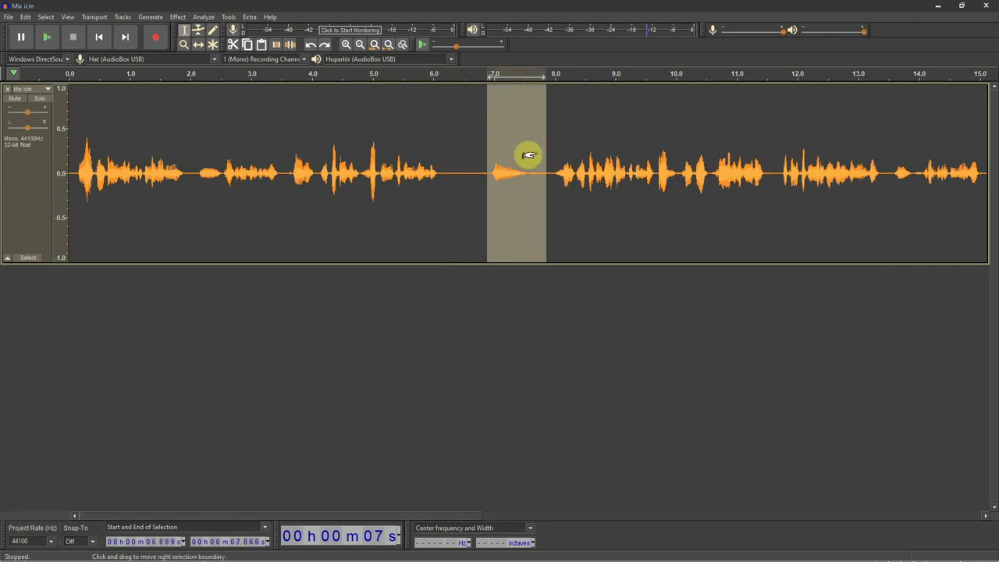
pyautogui.click(443, 156)
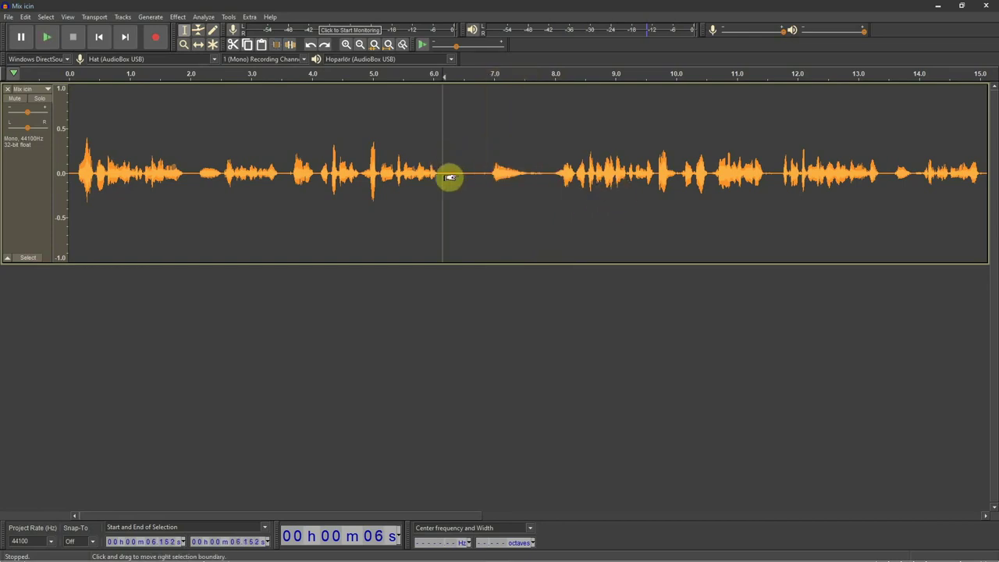
pyautogui.hotkey('ctrl', 'v')
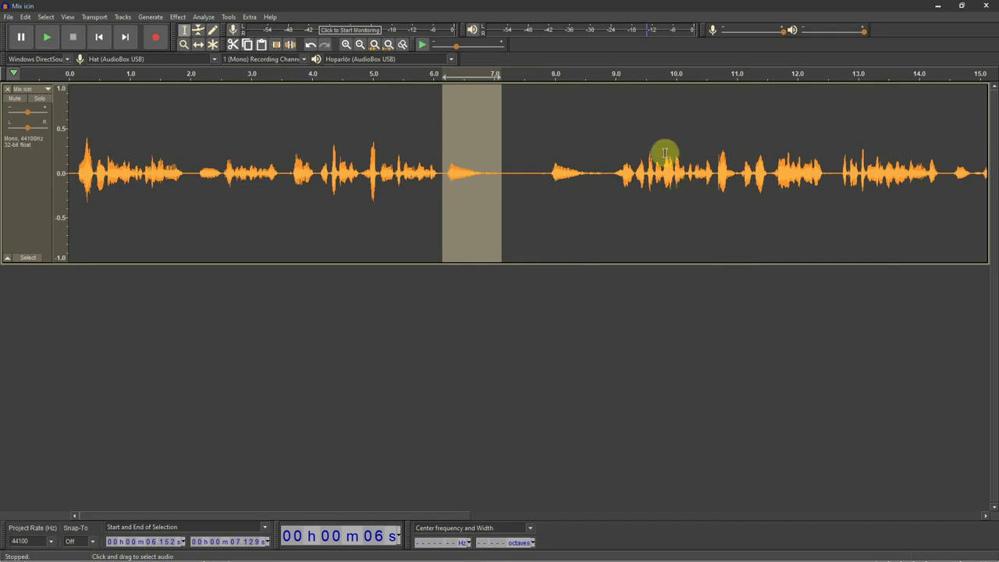
pyautogui.hotkey('ctrl', 'z')
# Listen to the short sound near 7 s by playing the recording from about 5.62 s and again from about 6.64 s.
pyautogui.click(455, 155)
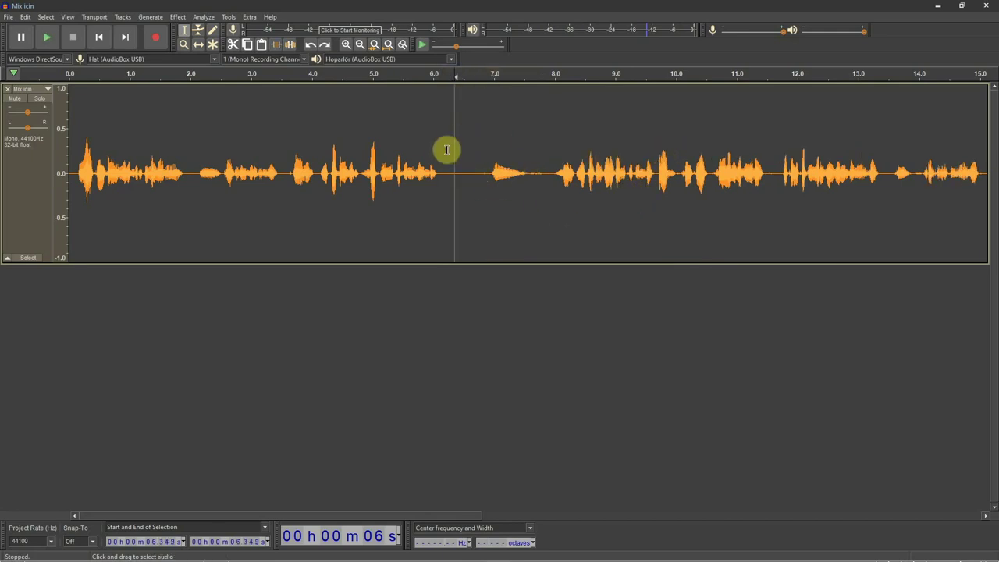
pyautogui.moveTo(441, 148); pyautogui.dragTo(551, 147)
pyautogui.click(412, 123)
pyautogui.press('space')
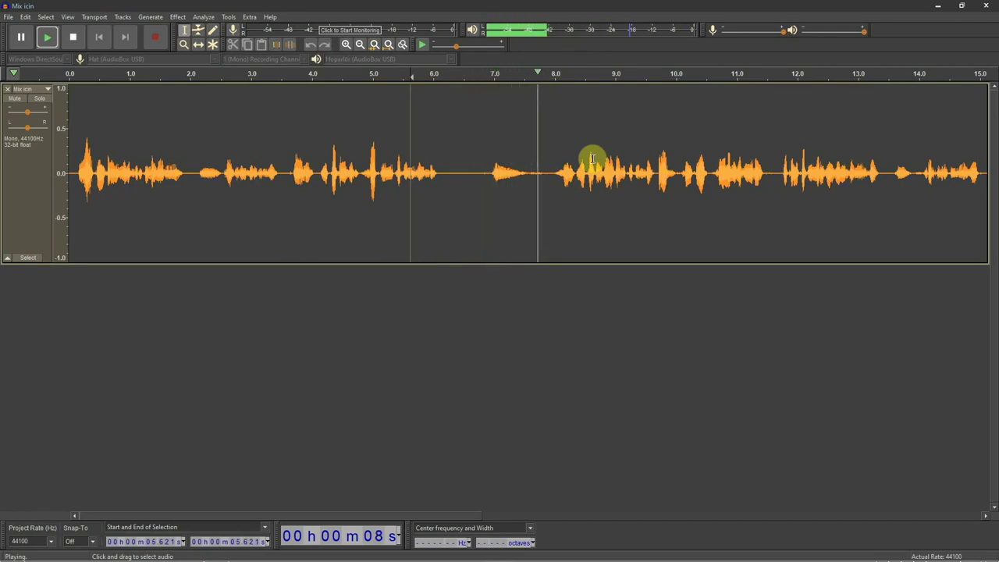
pyautogui.press('space')
pyautogui.click(472, 133)
pyautogui.press('space')
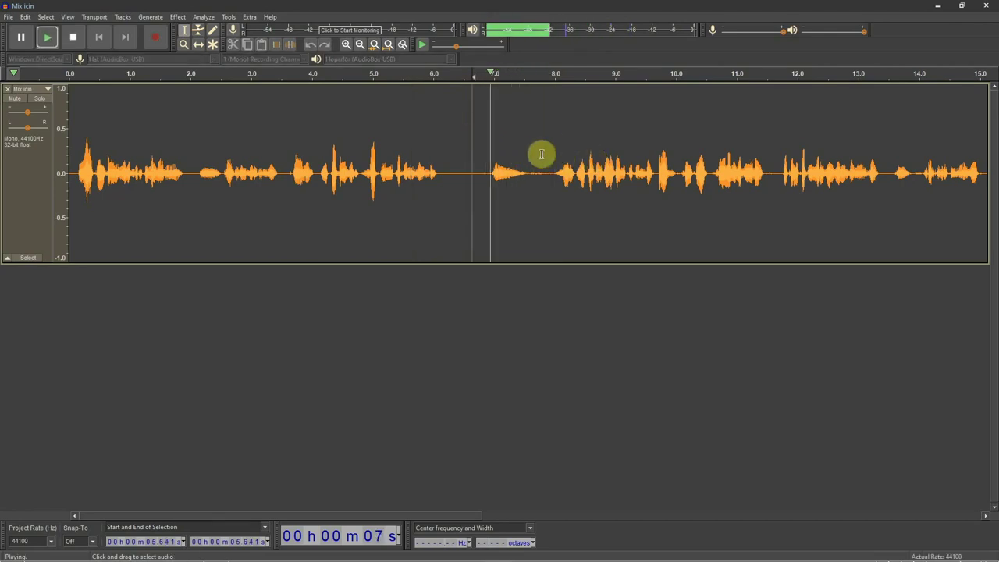
pyautogui.press('space')
# Silence the section from about 6.14 s to 7.83 s, play the recording from about 5.42 s and undo the silencing.
pyautogui.moveTo(544, 154); pyautogui.dragTo(441, 148)
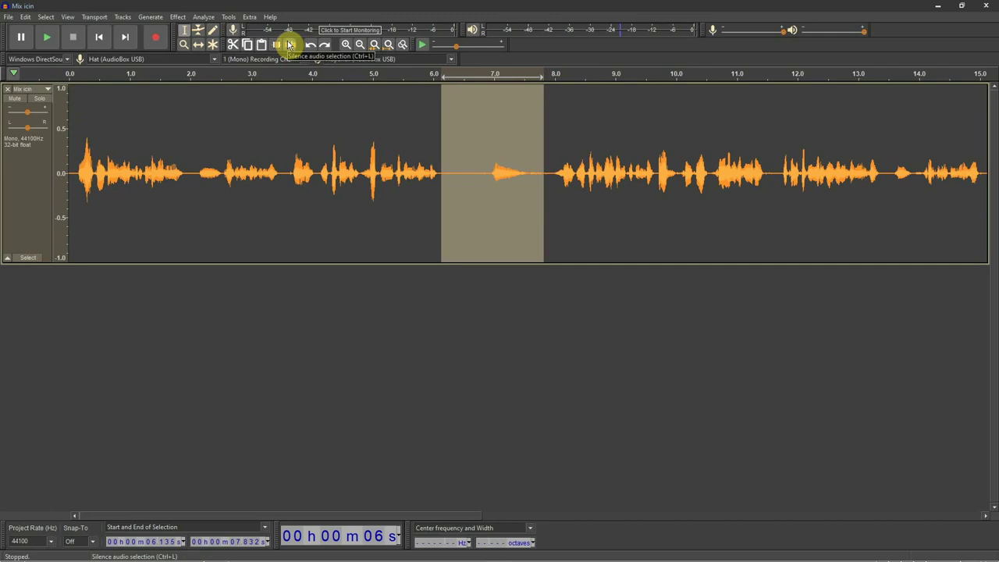
pyautogui.click(399, 131)
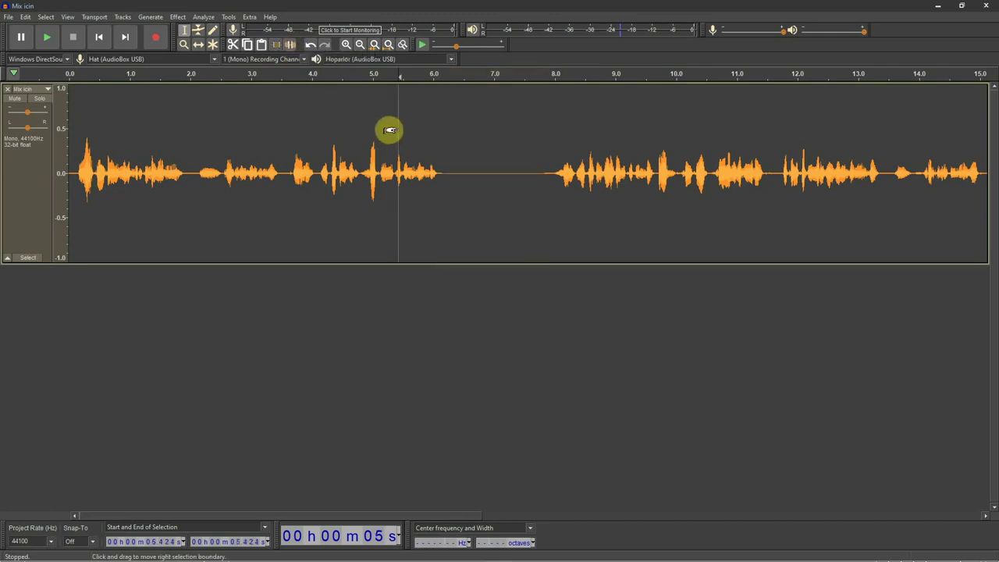
pyautogui.press('space')
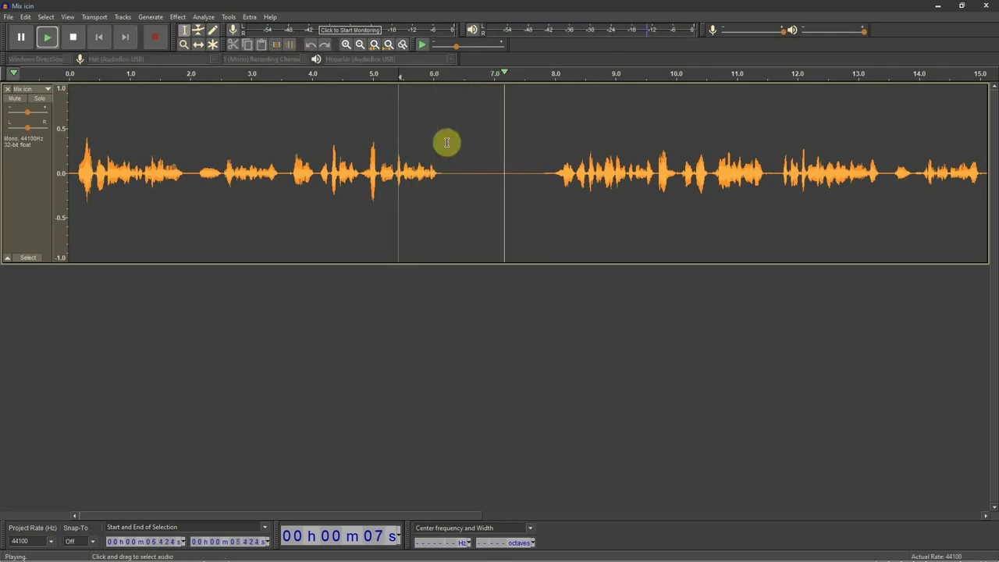
pyautogui.press('space')
pyautogui.hotkey('ctrl', 'z')
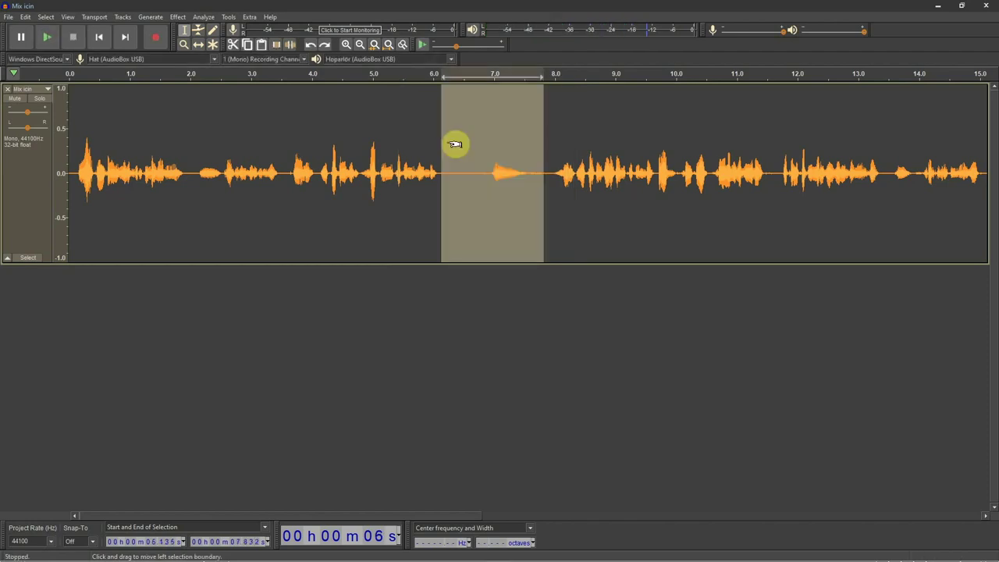
pyautogui.click(487, 167)
pyautogui.hotkey('ctrl', '3')
pyautogui.hotkey('ctrl', '3')
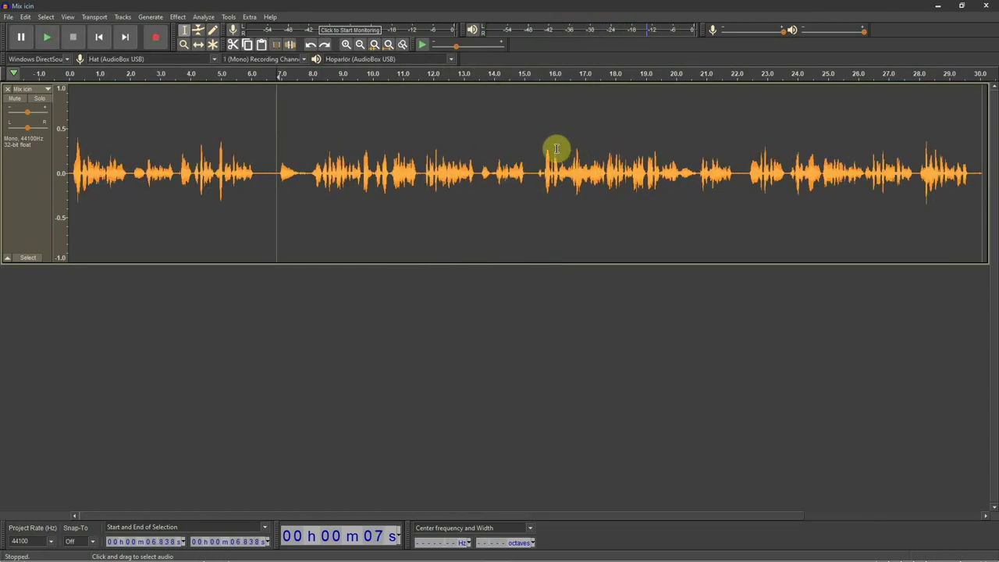
pyautogui.hotkey('ctrl', '1')
pyautogui.hotkey('ctrl', '1')
pyautogui.click(420, 150)
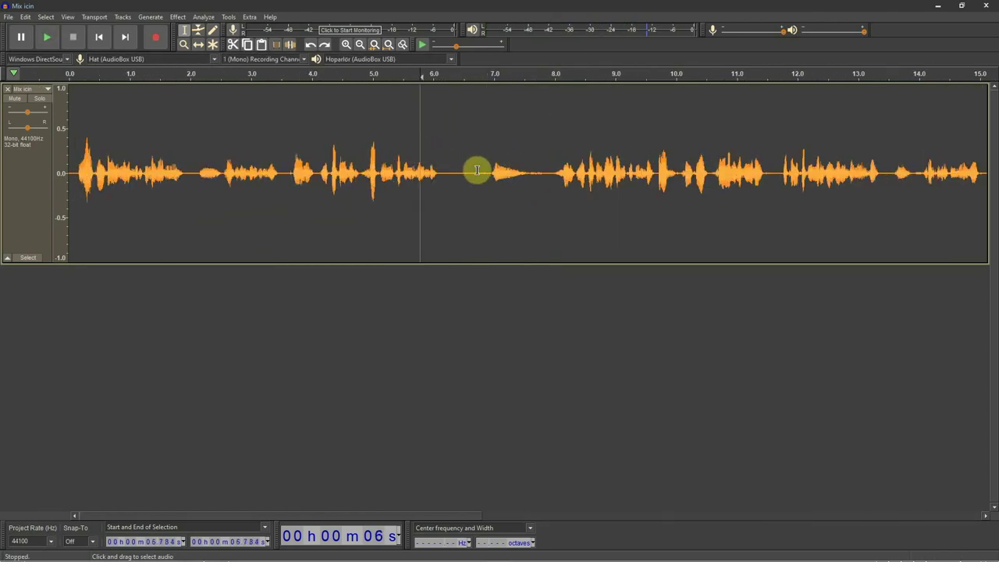
pyautogui.hotkey('ctrl', '3')
pyautogui.hotkey('ctrl', '3')
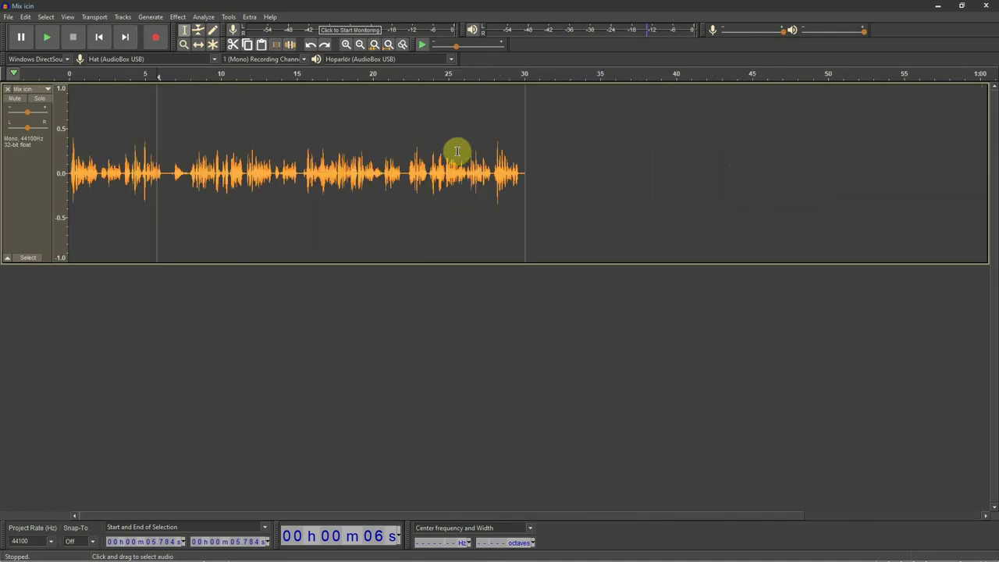
# Play the recording from its beginning for about 7 seconds and stop playback.
pyautogui.hotkey('ctrl', 'f')
pyautogui.click(99, 37)
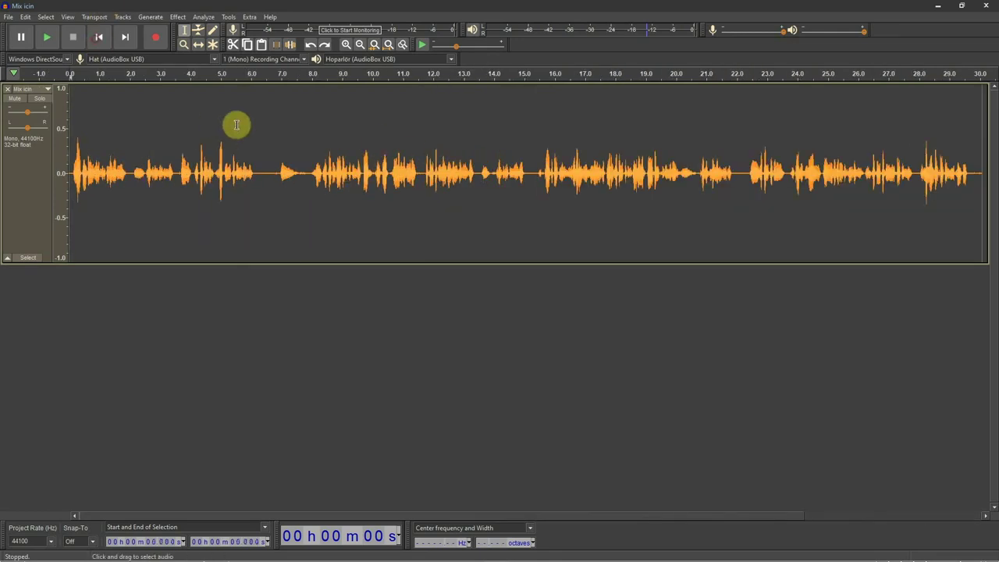
pyautogui.press('space')
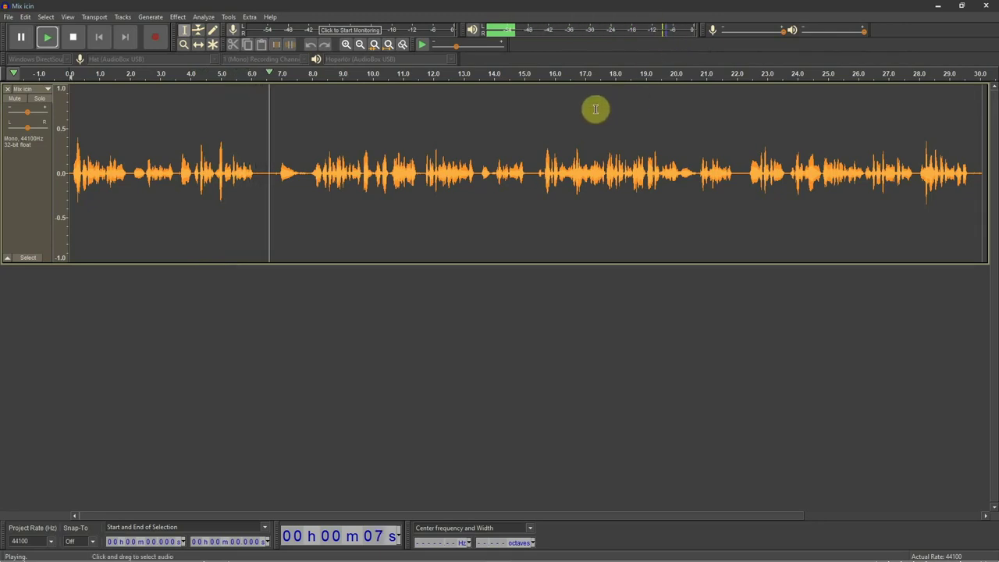
pyautogui.hotkey('ctrl', '3')
pyautogui.press('space')
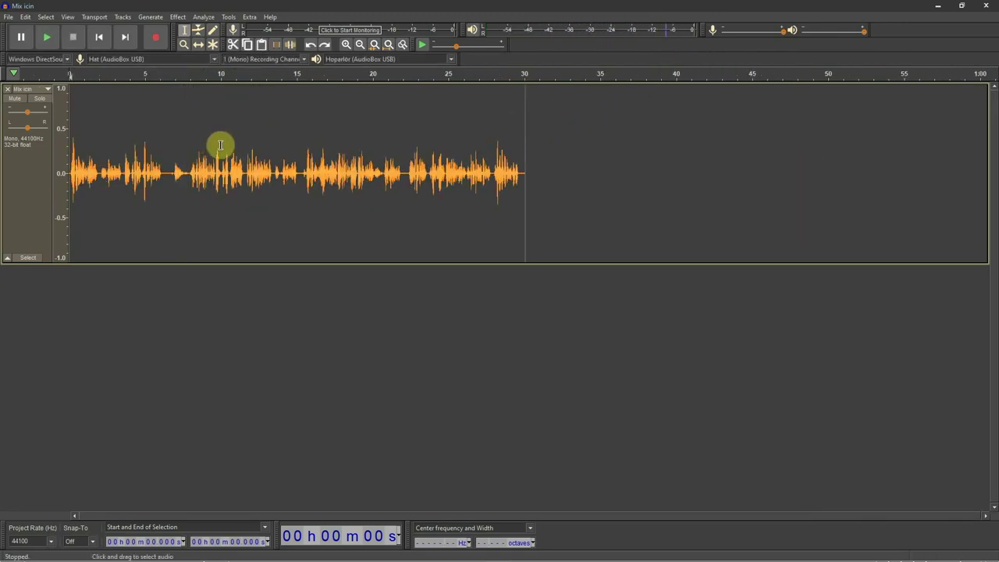
# Examine the waveform's level around the loud peak at about 0.30 s, and return the cursor to the start of the recording.
pyautogui.hotkey('ctrl', '1')
pyautogui.hotkey('ctrl', '1')
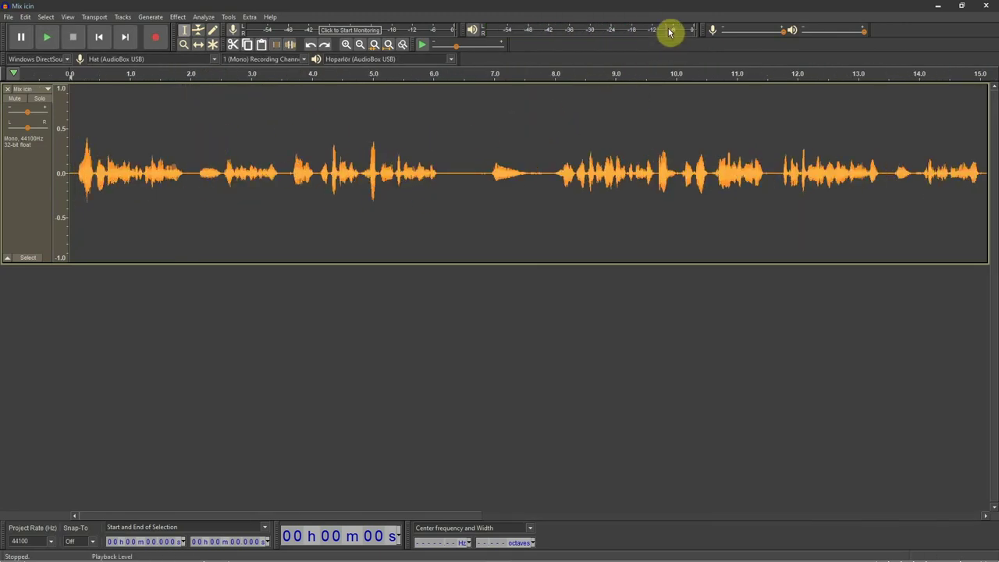
pyautogui.hotkey('ctrl', '3')
pyautogui.hotkey('ctrl', '3')
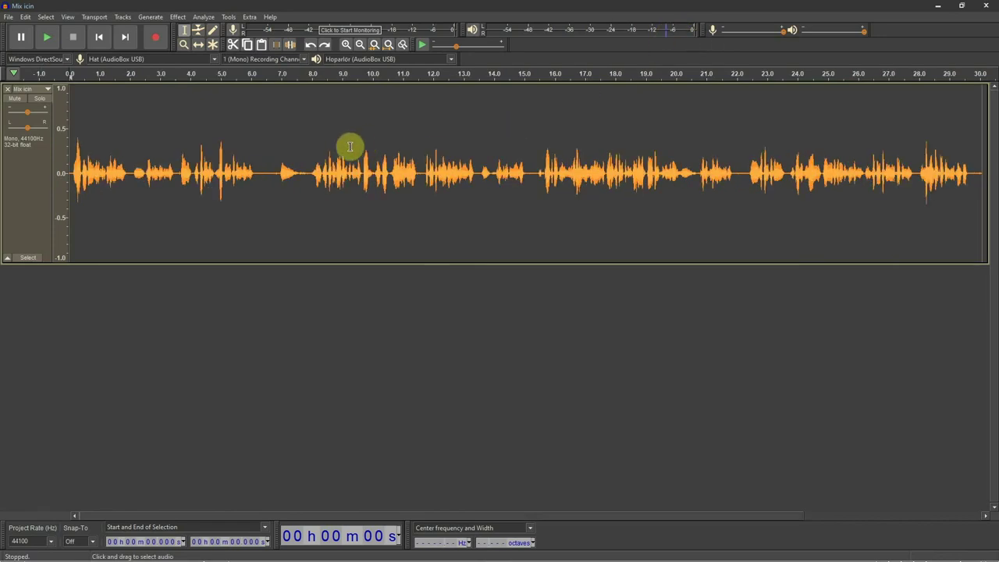
pyautogui.hotkey('ctrl', '1')
pyautogui.hotkey('ctrl', '1')
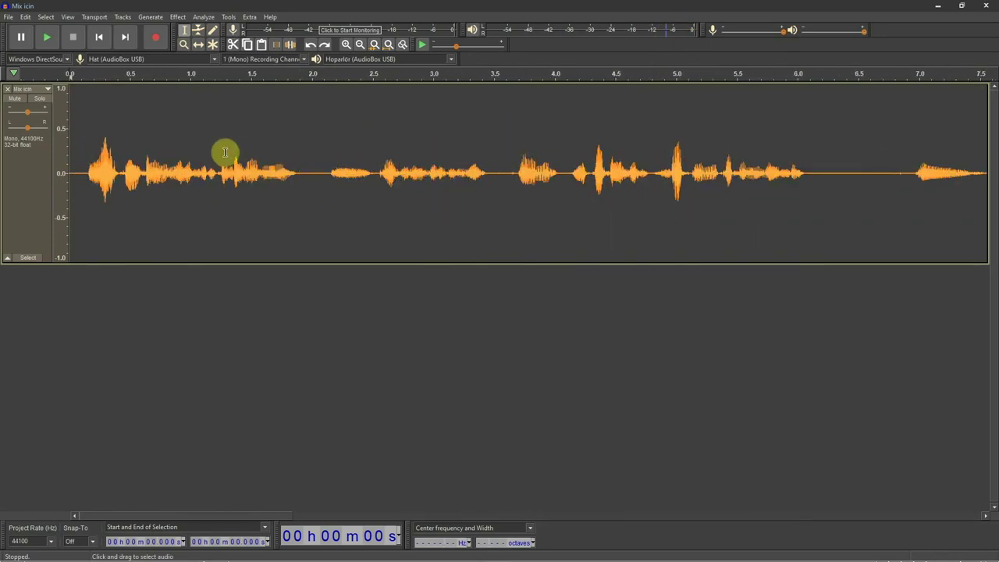
pyautogui.hotkey('ctrl', '1')
pyautogui.click(141, 145)
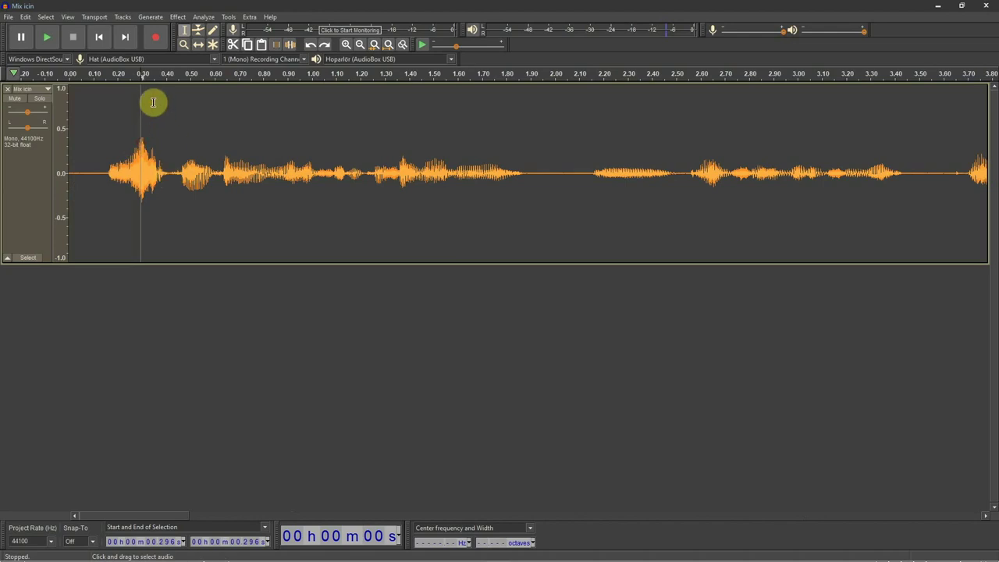
pyautogui.hotkey('ctrl', '3')
pyautogui.hotkey('ctrl', '3')
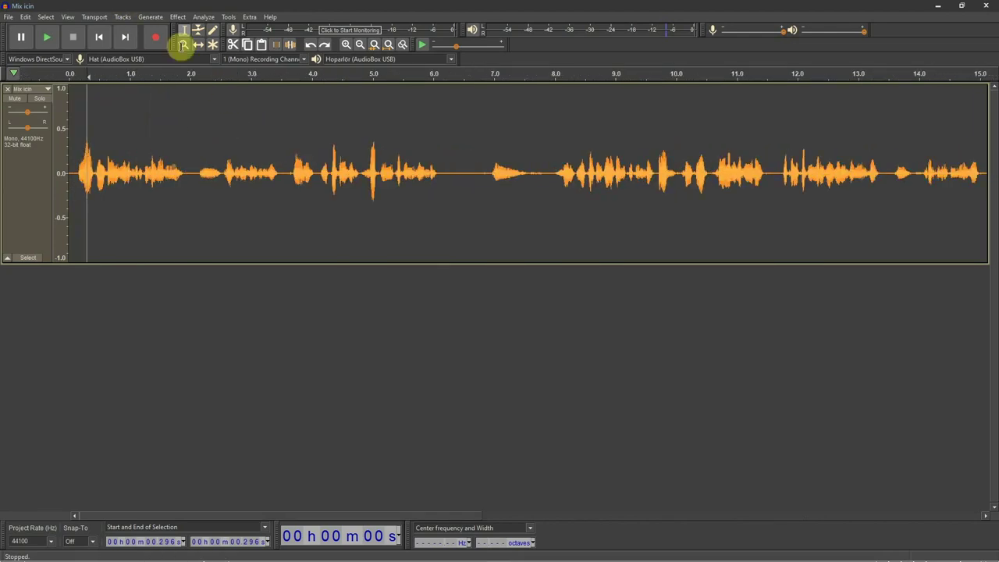
pyautogui.click(104, 40)
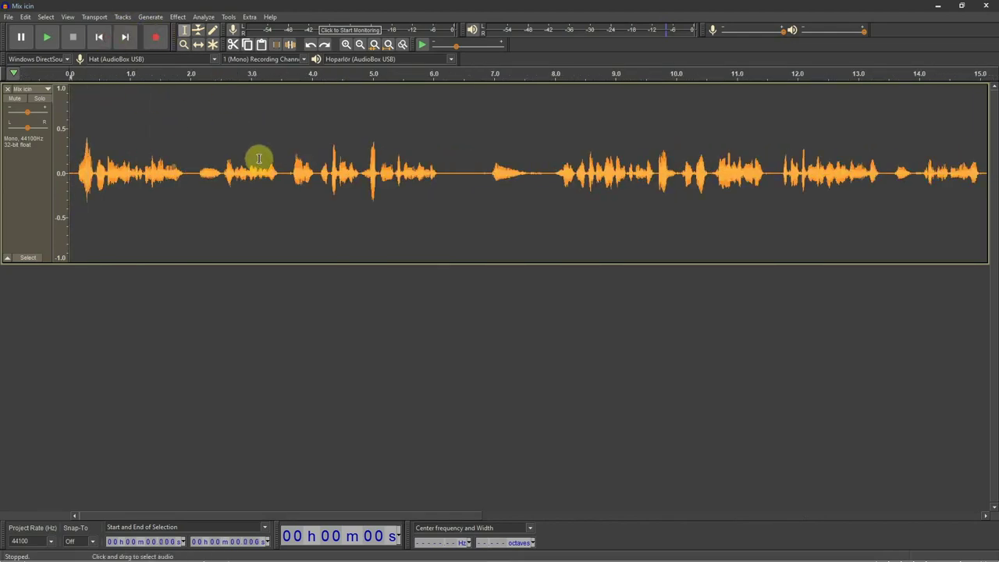
pyautogui.hotkey('ctrl', '3')
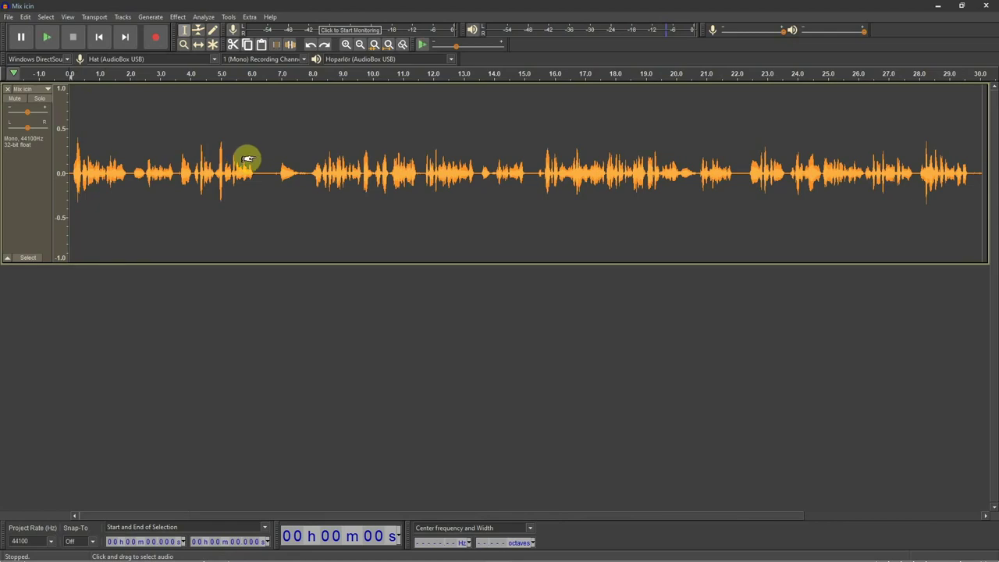
# Normalize the whole recording to a peak amplitude of -0.1 dB with DC offset removal enabled.
pyautogui.hotkey('ctrl', 'a')
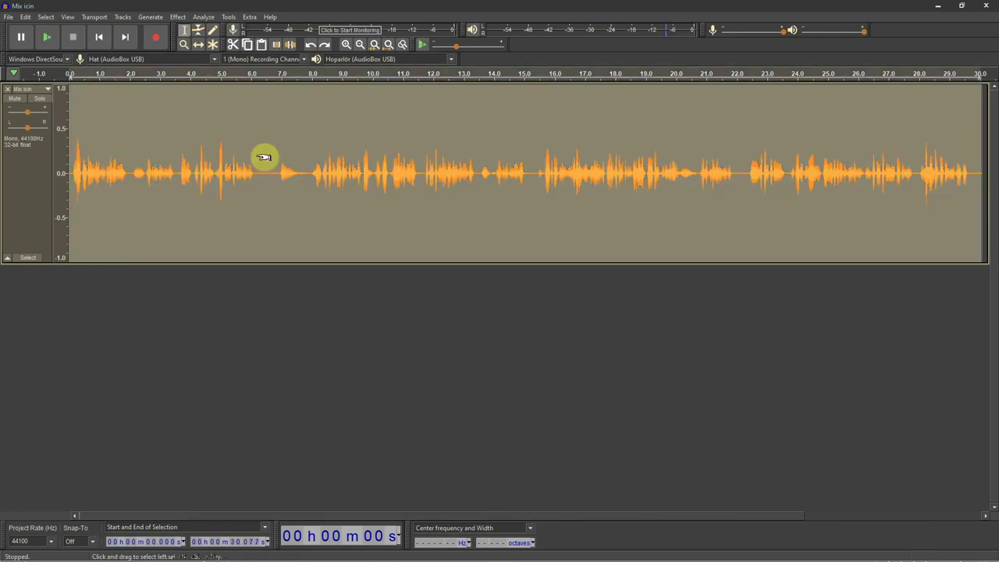
pyautogui.click(181, 19)
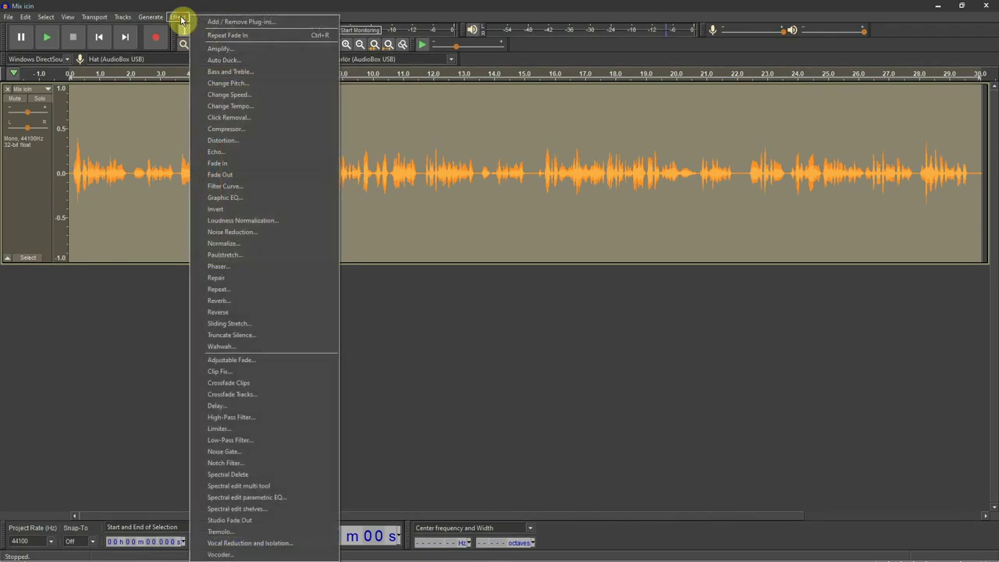
pyautogui.click(233, 246)
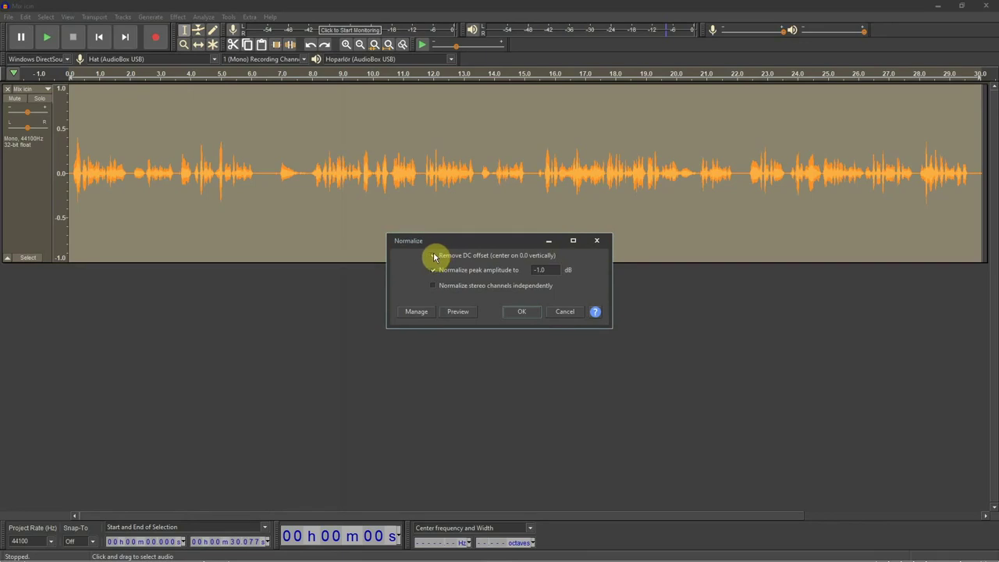
pyautogui.moveTo(477, 239); pyautogui.dragTo(477, 228)
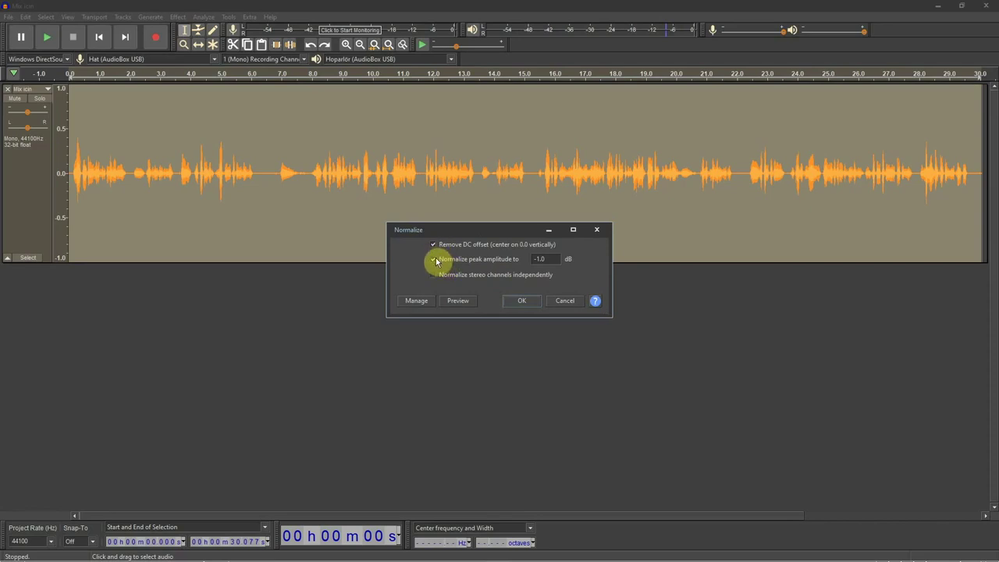
pyautogui.click(433, 260)
pyautogui.click(553, 258)
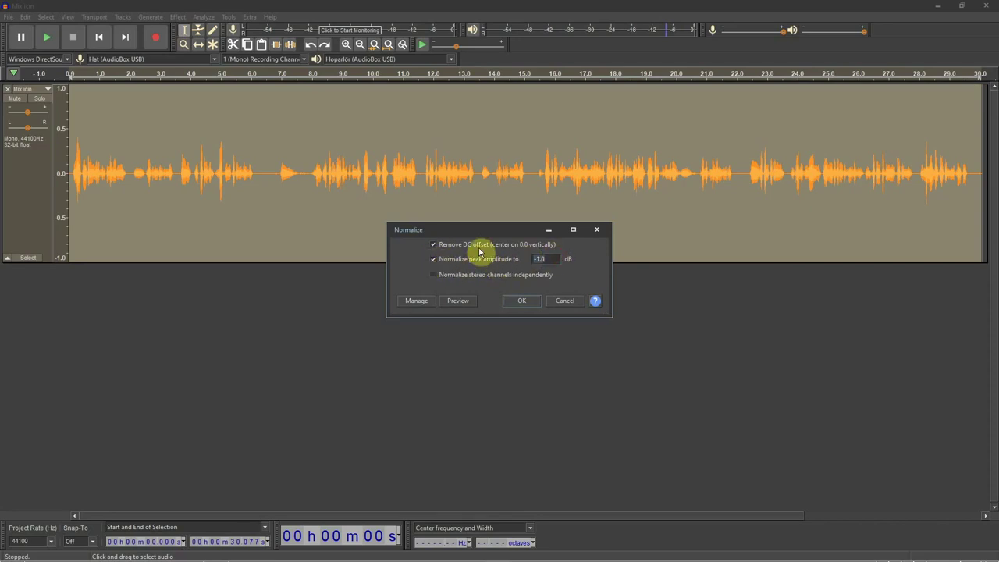
pyautogui.write('-0.1')
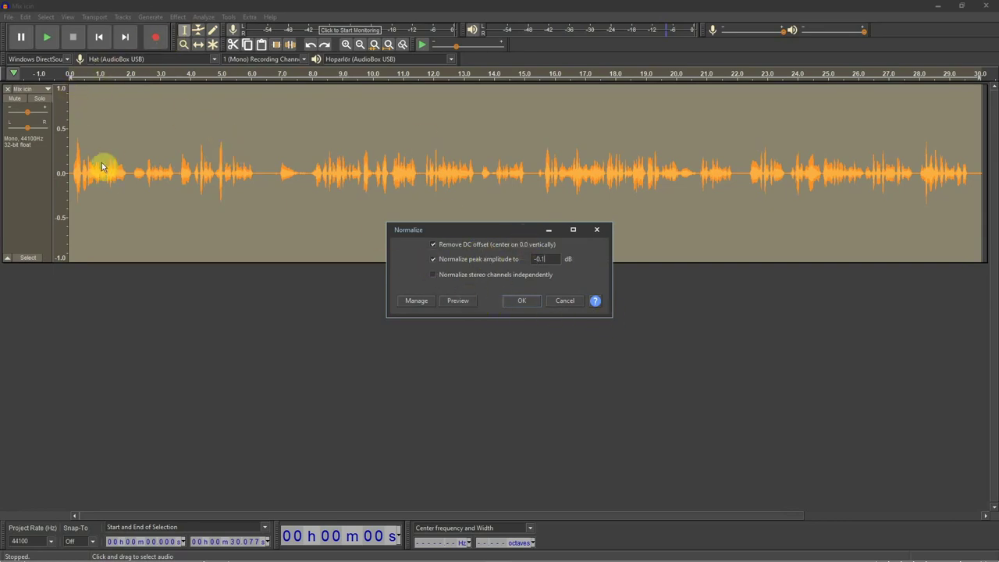
pyautogui.click(521, 301)
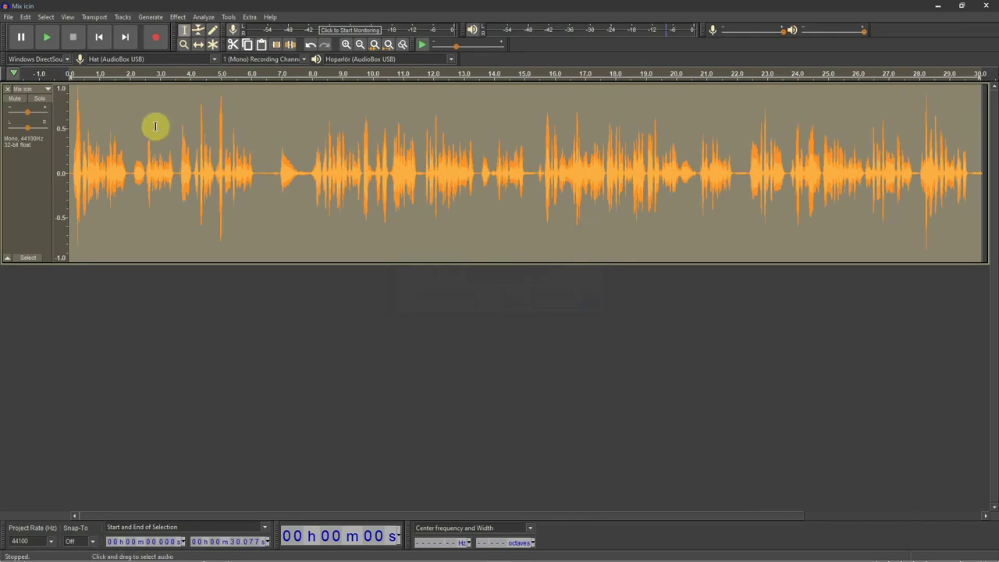
# Examine the loudest peak at about 0.30 s in the normalized waveform and briefly play it from about 0.22 s.
pyautogui.click(79, 99)
pyautogui.hotkey('ctrl', '1')
pyautogui.hotkey('ctrl', '1')
pyautogui.hotkey('ctrl', '1')
pyautogui.hotkey('ctrl', '1')
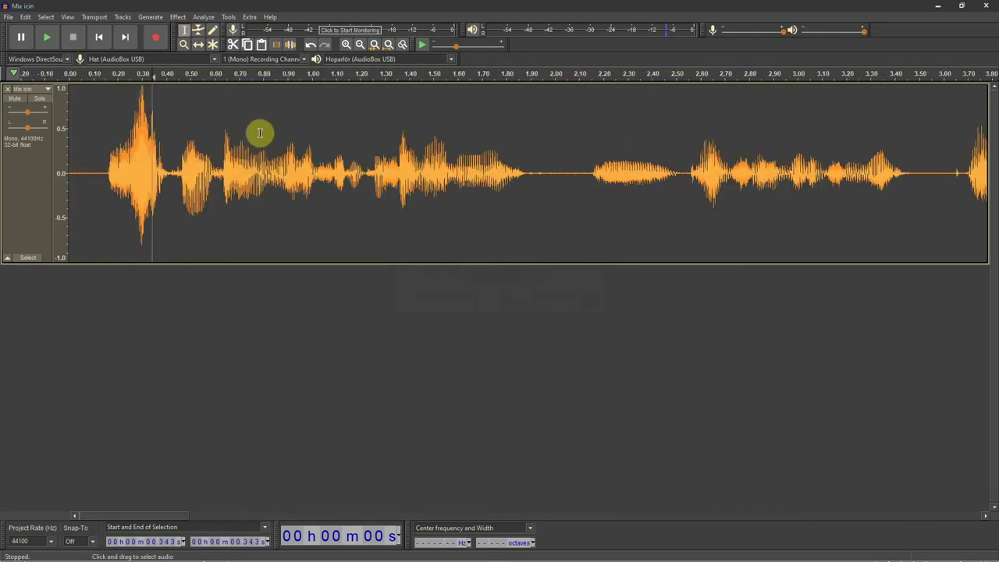
pyautogui.click(178, 117)
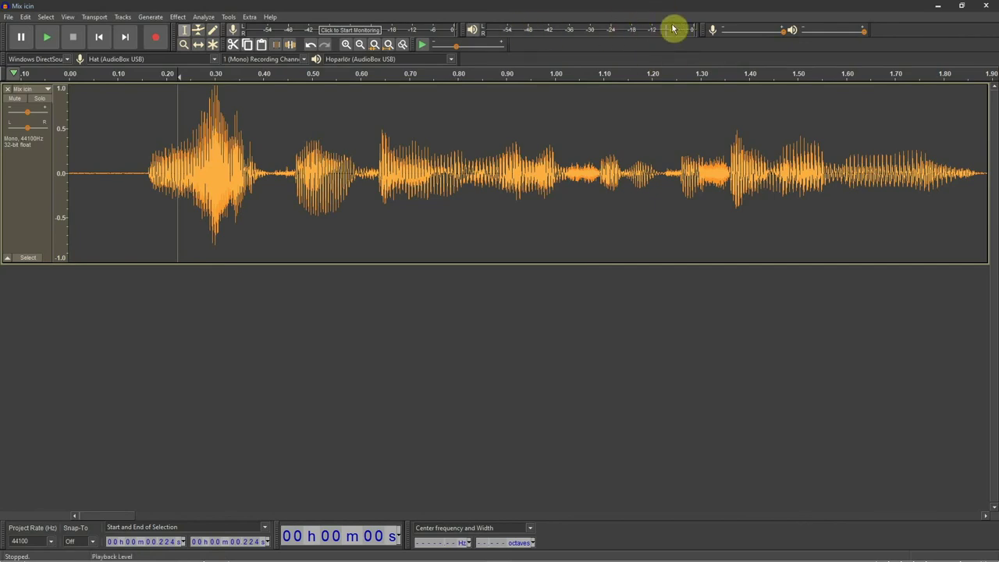
pyautogui.press('space')
pyautogui.press('space')
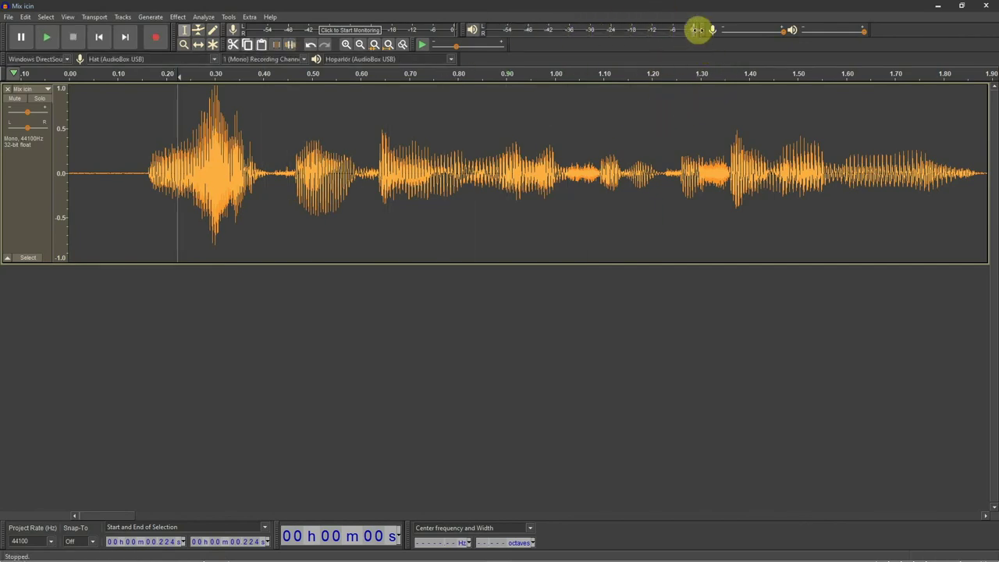
# Play the normalized recording briefly from about 0.30 s to check its loudness.
pyautogui.scroll(-1, 456, 128)
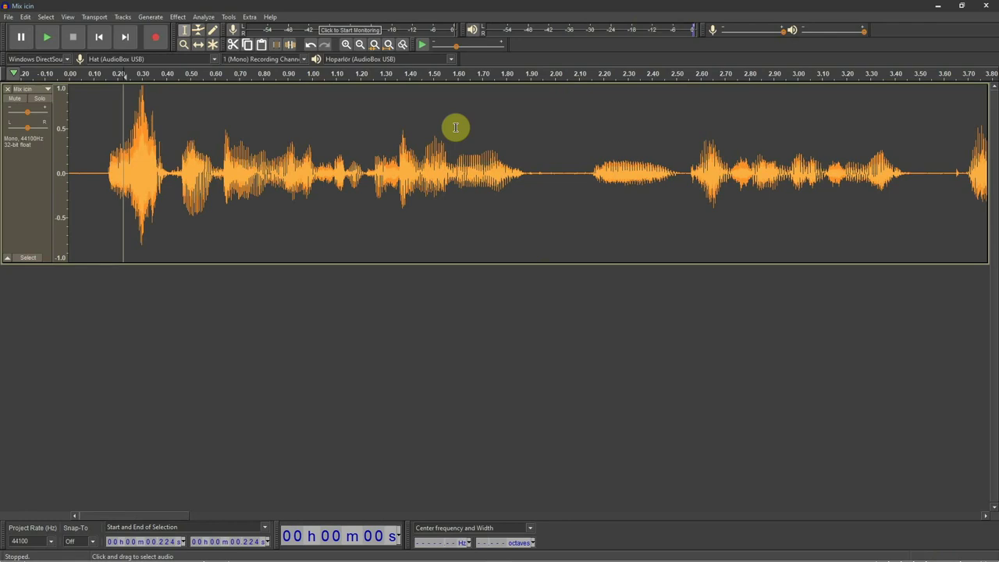
pyautogui.scroll(-2, 456, 127)
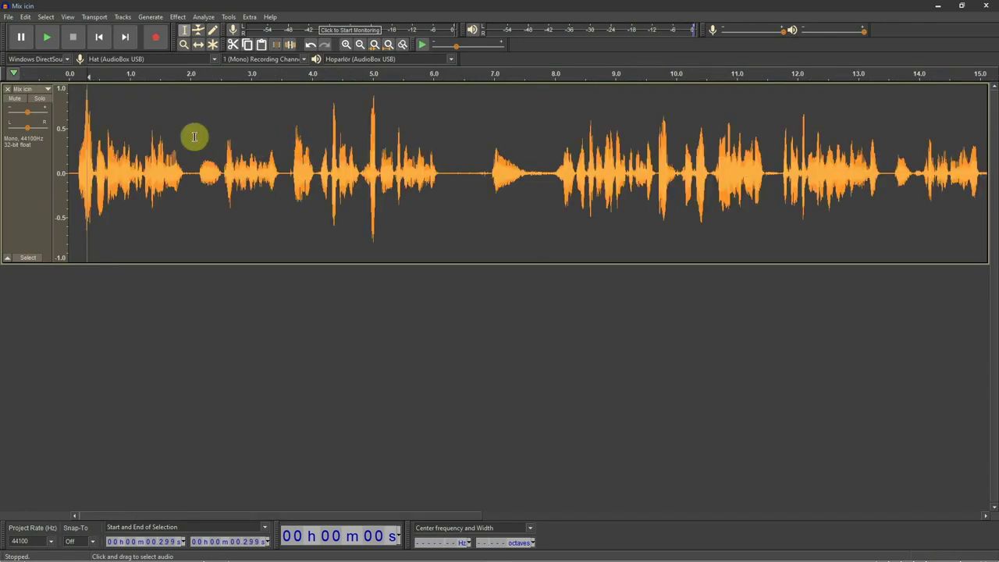
pyautogui.press('space')
pyautogui.scroll(-1, 328, 138)
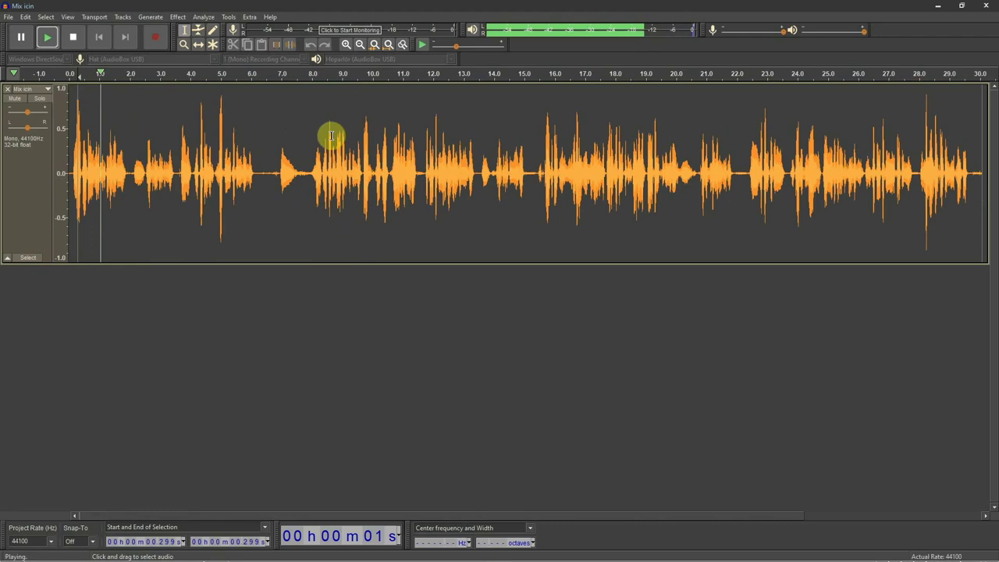
pyautogui.press('space')
# Place the cursor at about 6.12 s in the quiet gap, examine the waveform there, and return to the full view of the recording.
pyautogui.click(238, 132)
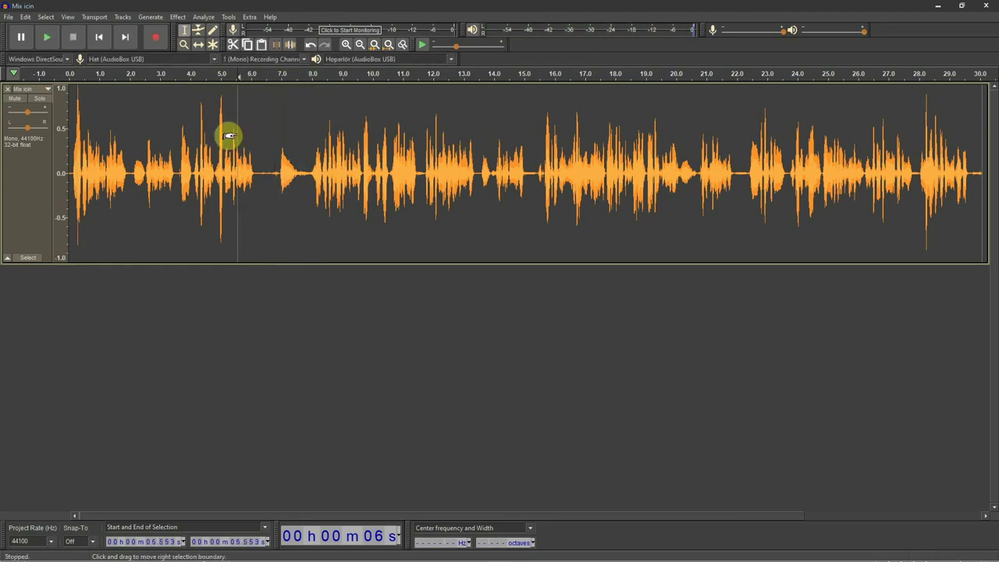
pyautogui.hotkey('ctrl', '1')
pyautogui.click(442, 177)
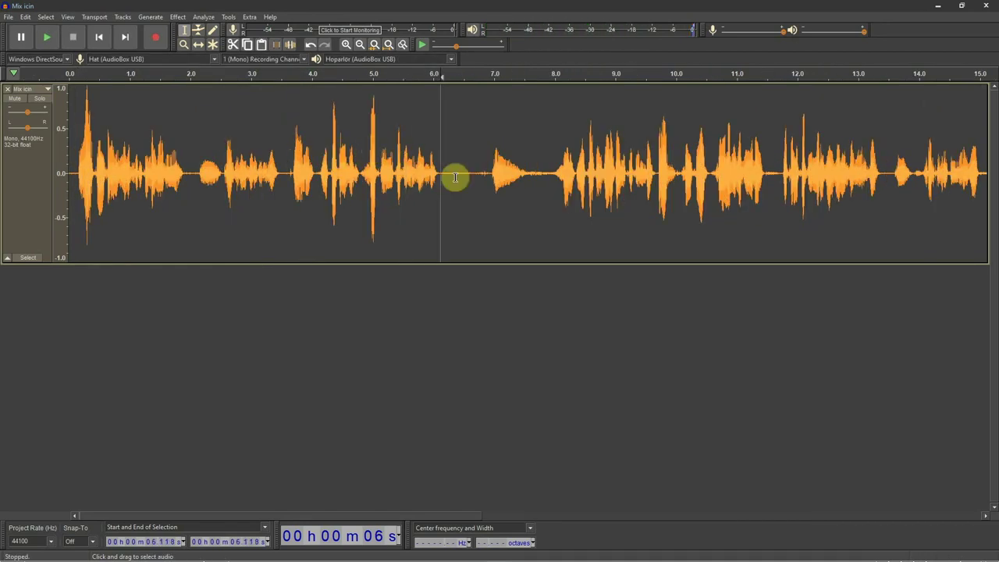
pyautogui.hotkey('ctrl', '3')
pyautogui.hotkey('ctrl', '1')
pyautogui.hotkey('ctrl', '1')
pyautogui.hotkey('ctrl', '3')
pyautogui.hotkey('ctrl', '3')
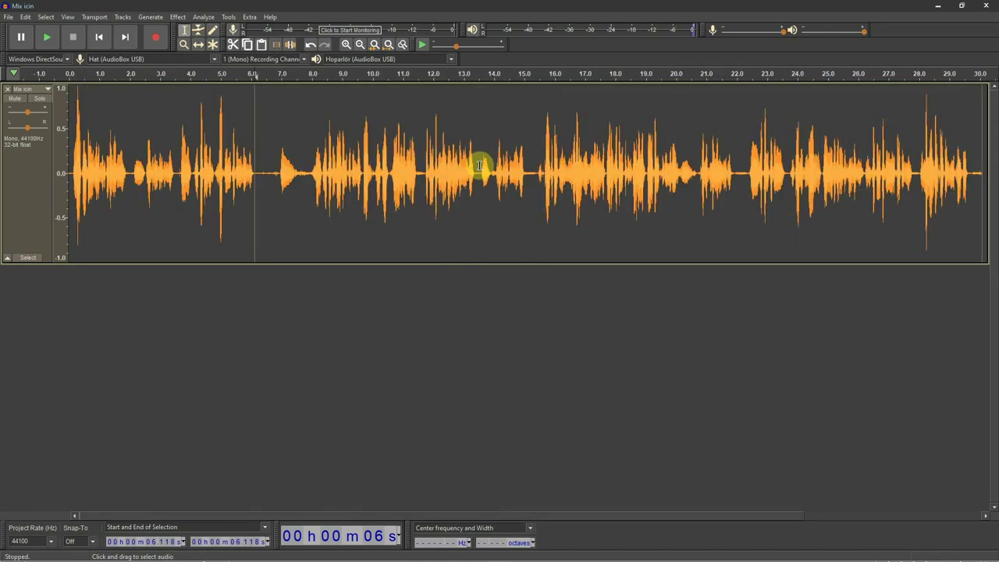
pyautogui.hotkey('ctrl', '1')
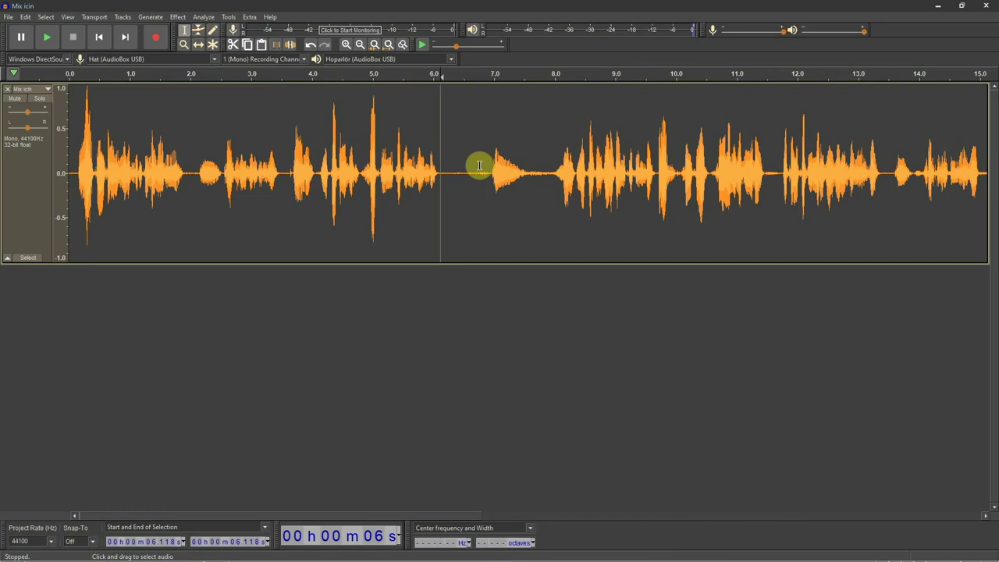
pyautogui.hotkey('ctrl', '1')
pyautogui.hotkey('ctrl', '1')
pyautogui.hotkey('ctrl', '3')
pyautogui.hotkey('ctrl', '3')
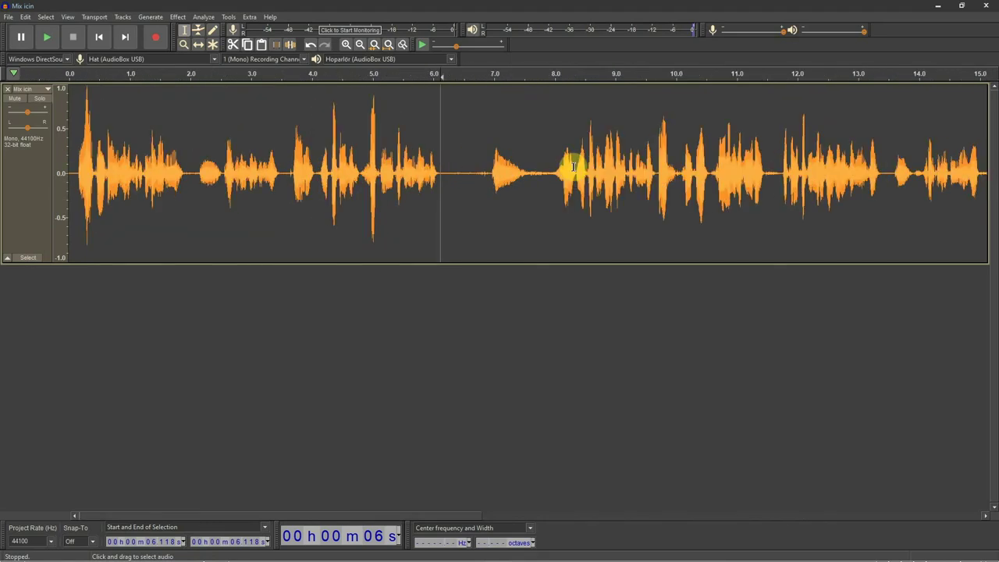
pyautogui.hotkey('ctrl', '1')
pyautogui.hotkey('ctrl', '3')
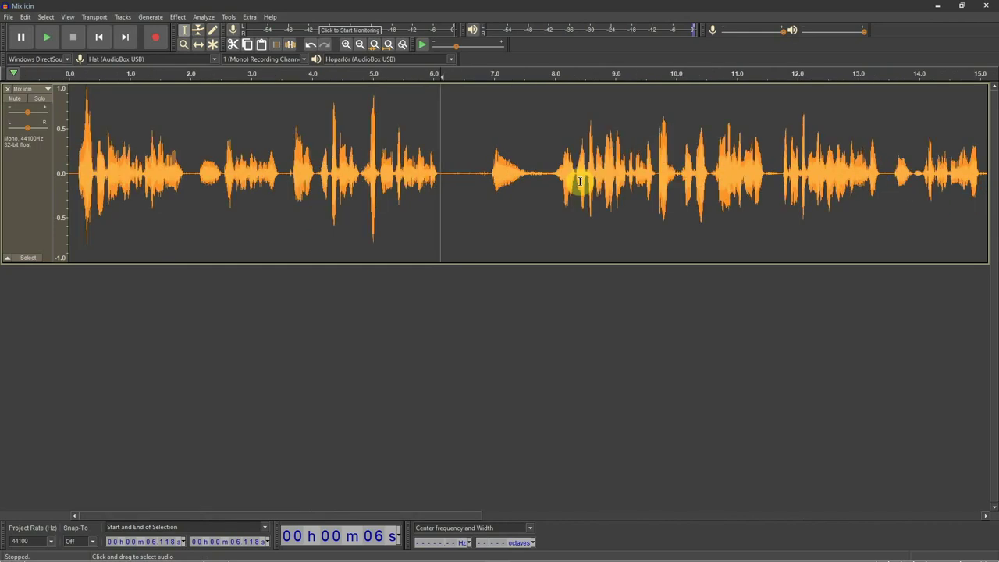
pyautogui.hotkey('ctrl', '1')
pyautogui.hotkey('ctrl', '3')
pyautogui.hotkey('ctrl', '1')
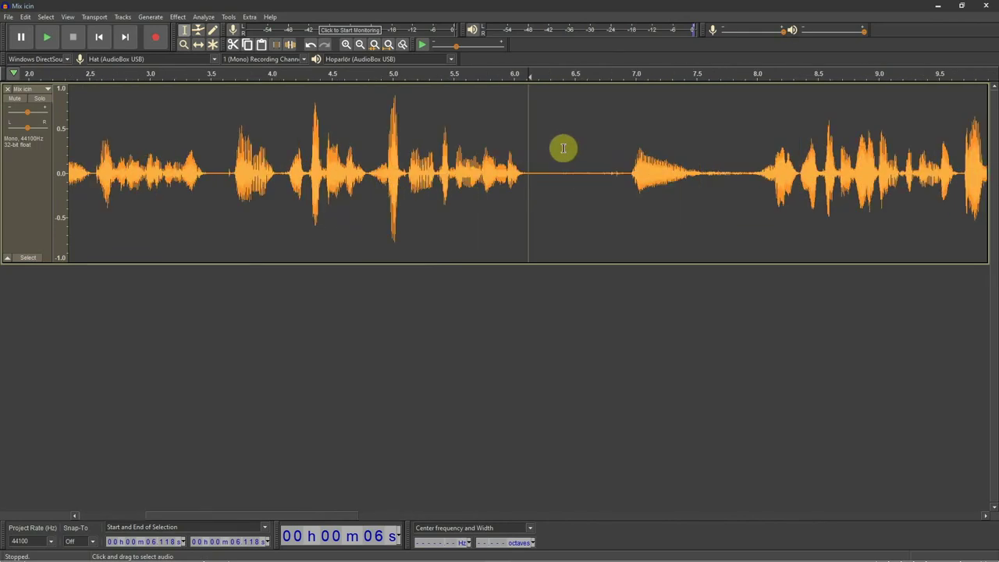
pyautogui.hotkey('ctrl', '3')
pyautogui.hotkey('ctrl', '3')
pyautogui.hotkey('ctrl', '3')
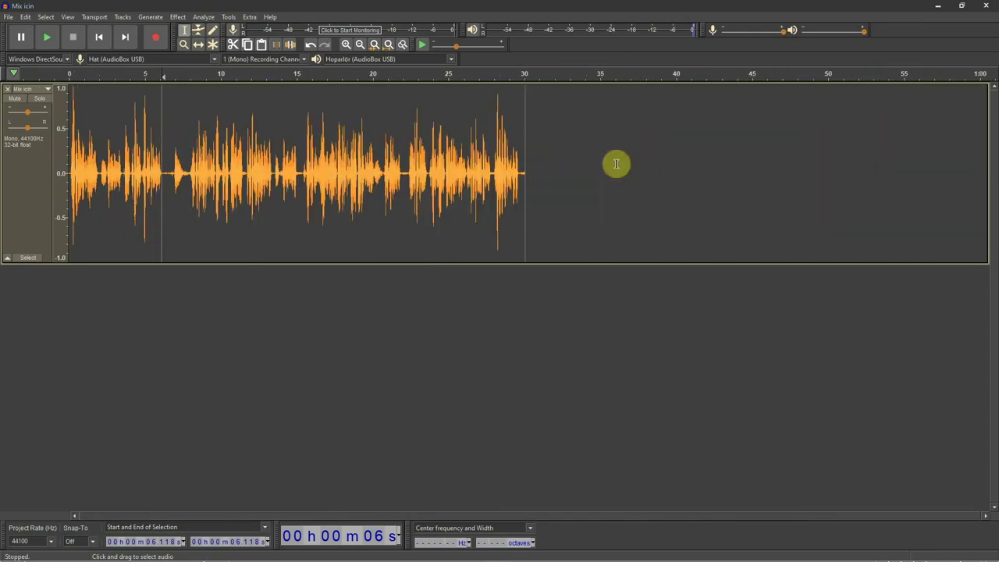
pyautogui.hotkey('ctrl', 'f')
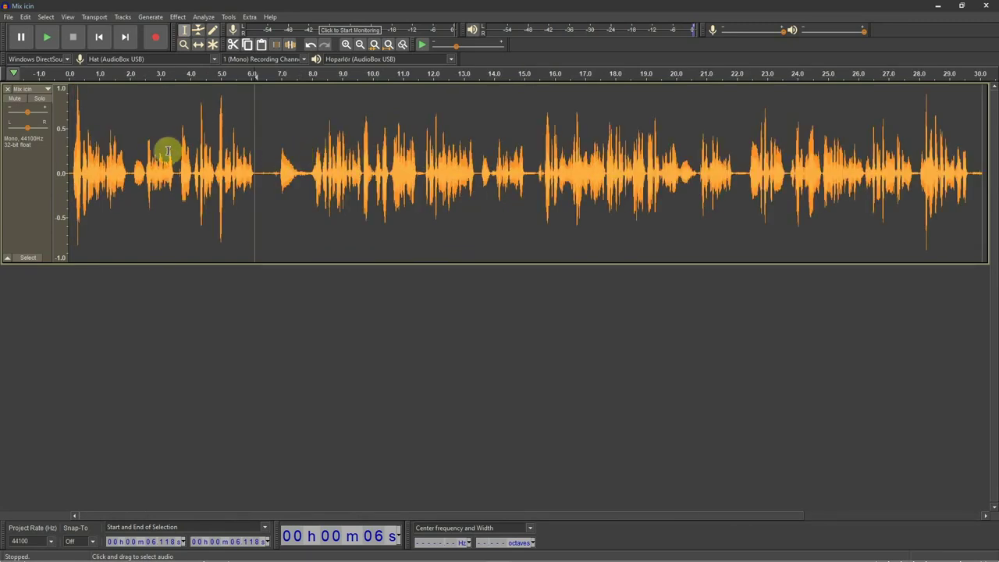
# Play the recording briefly from about 5.35 s, ahead of the quiet gap.
pyautogui.hotkey('ctrl', '1')
pyautogui.hotkey('ctrl', '1')
pyautogui.click(437, 152)
pyautogui.press('space')
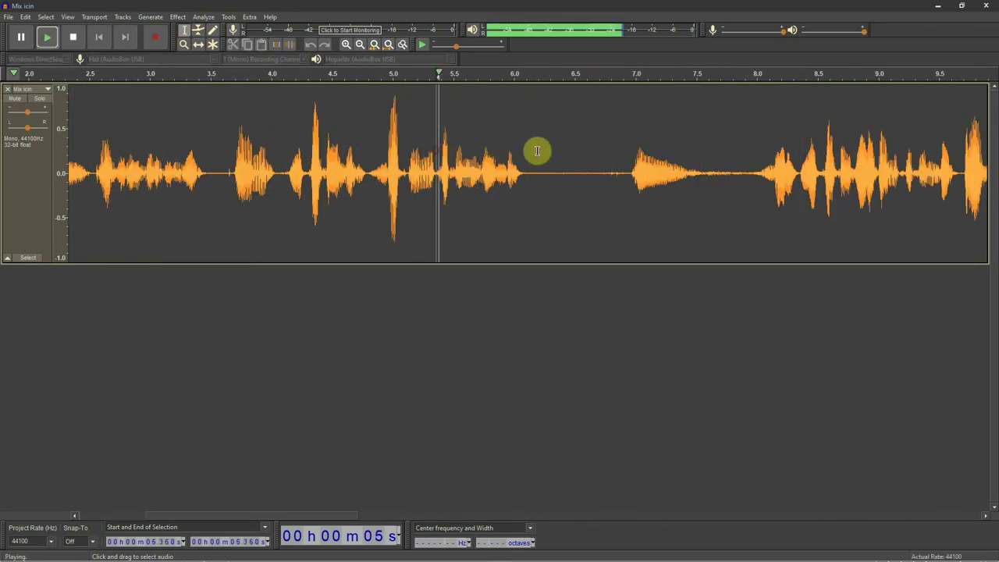
pyautogui.press('space')
# Select the quiet section from about 6.15 s to 6.64 s and listen to its background noise.
pyautogui.moveTo(532, 152); pyautogui.dragTo(592, 151)
pyautogui.press('space')
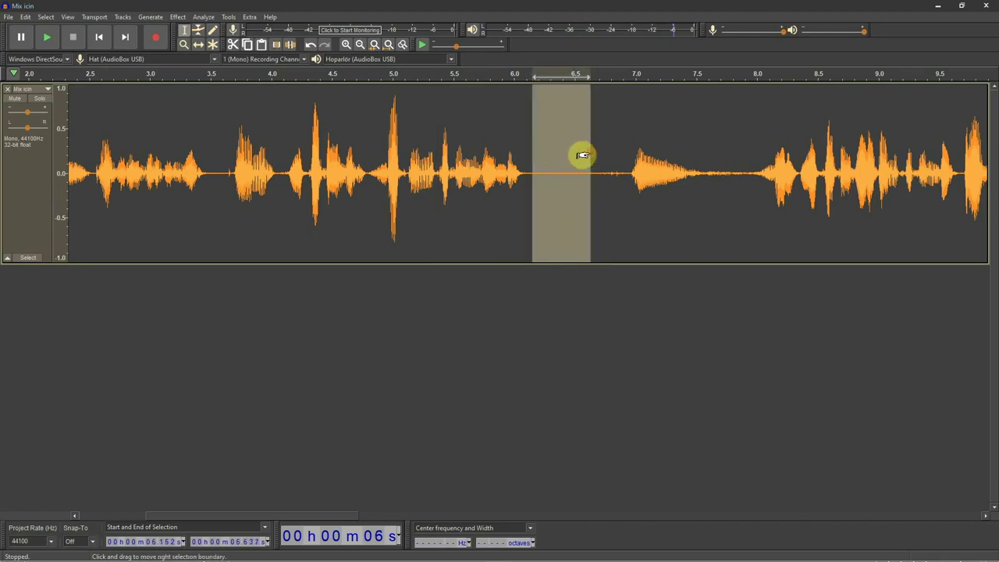
pyautogui.press('space')
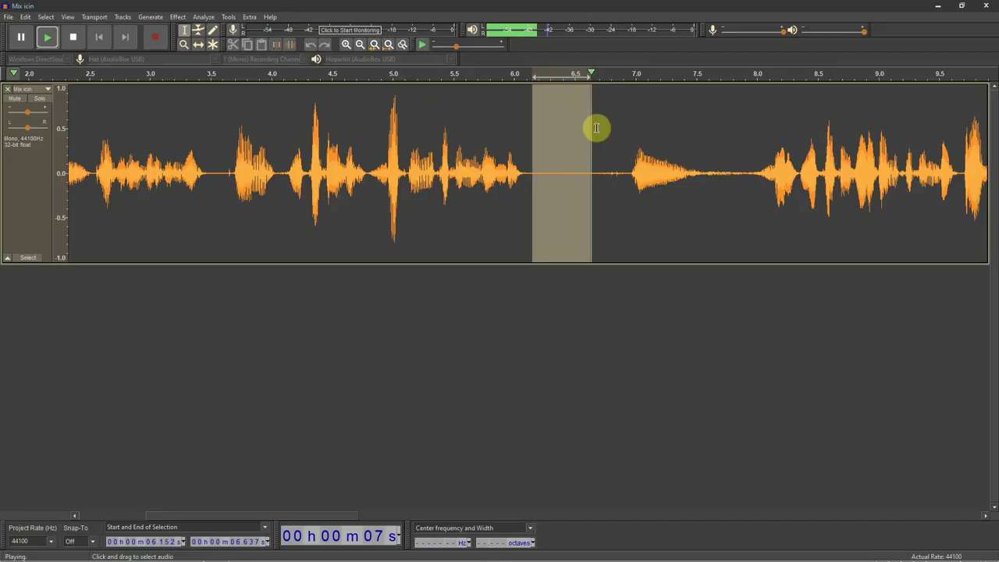
pyautogui.press('space')
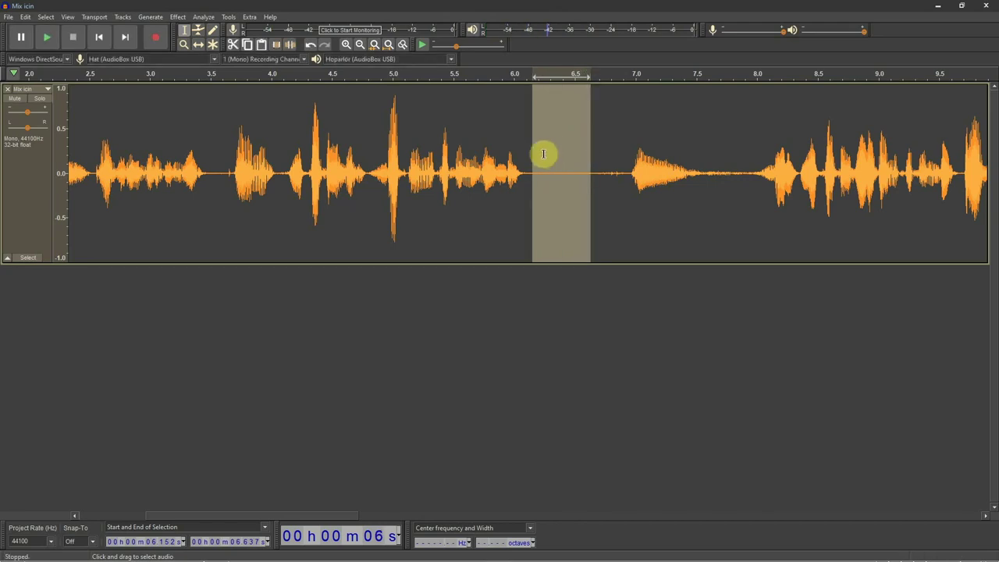
# Adjust the selection in the quiet gap to about 6.11–6.60 s and listen to the background noise.
pyautogui.moveTo(540, 151); pyautogui.dragTo(537, 149)
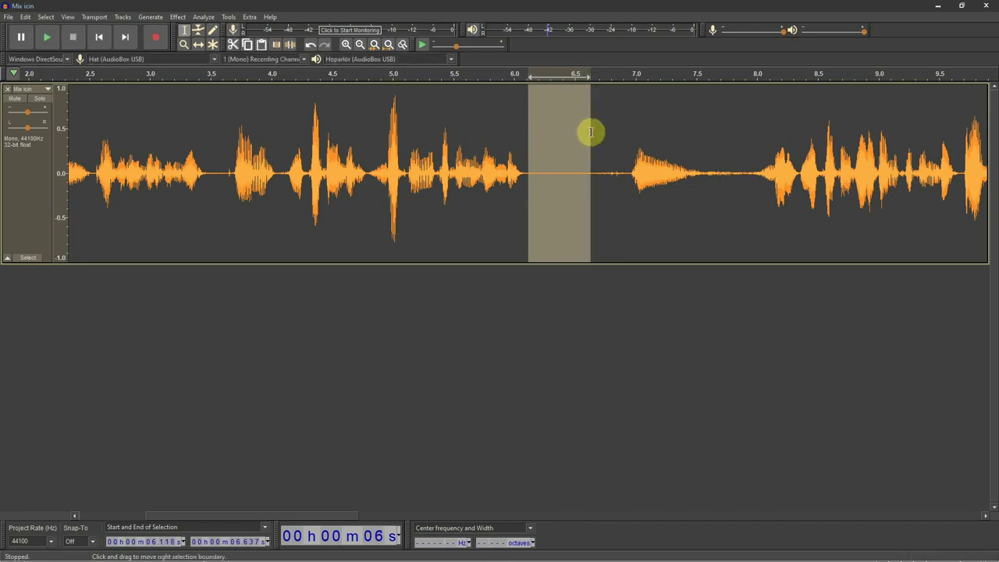
pyautogui.moveTo(591, 130); pyautogui.dragTo(618, 136)
pyautogui.press('space')
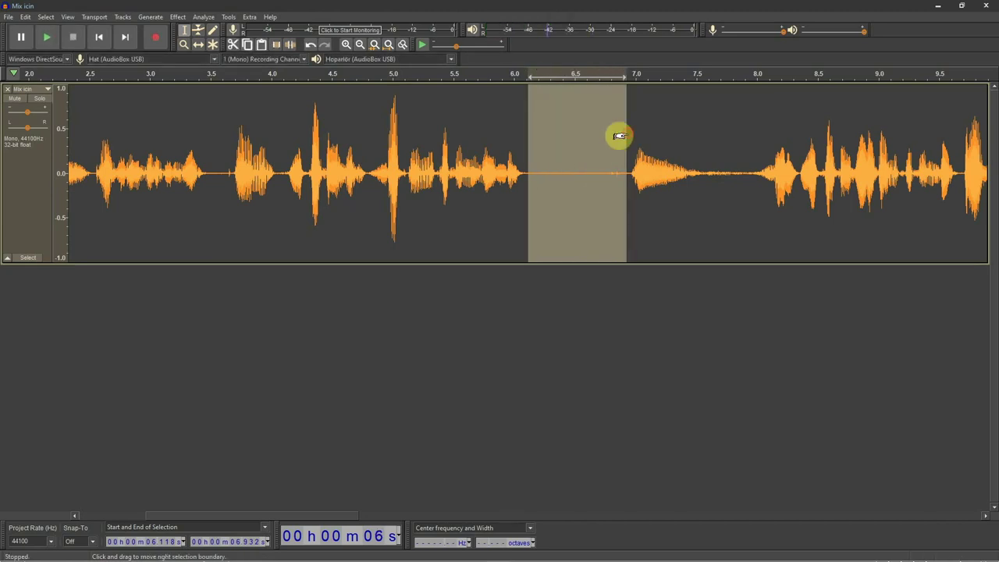
pyautogui.moveTo(615, 136); pyautogui.dragTo(578, 138)
pyautogui.press('space')
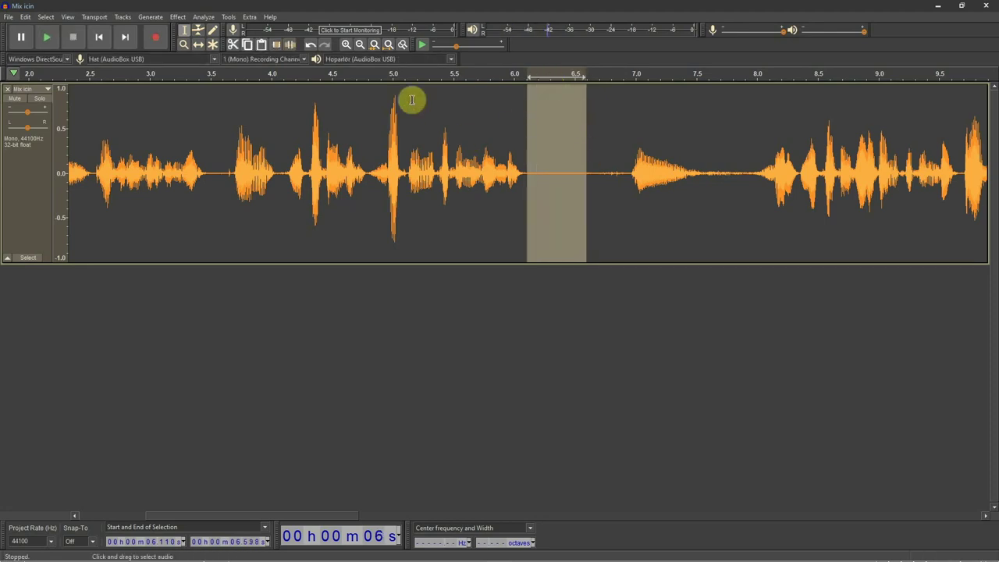
# Capture a noise profile from the selected quiet section with Noise Reduction.
pyautogui.click(178, 17)
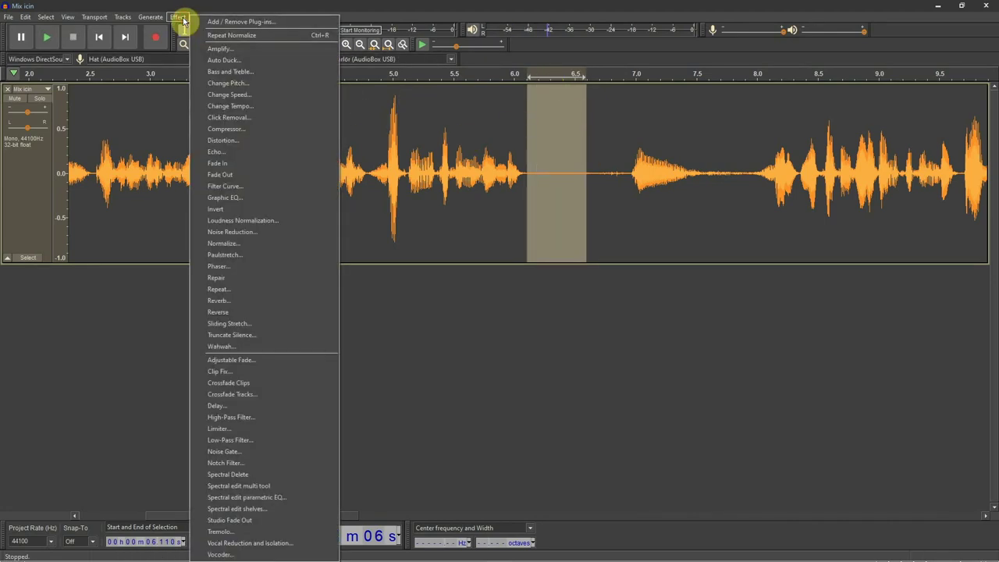
pyautogui.click(249, 233)
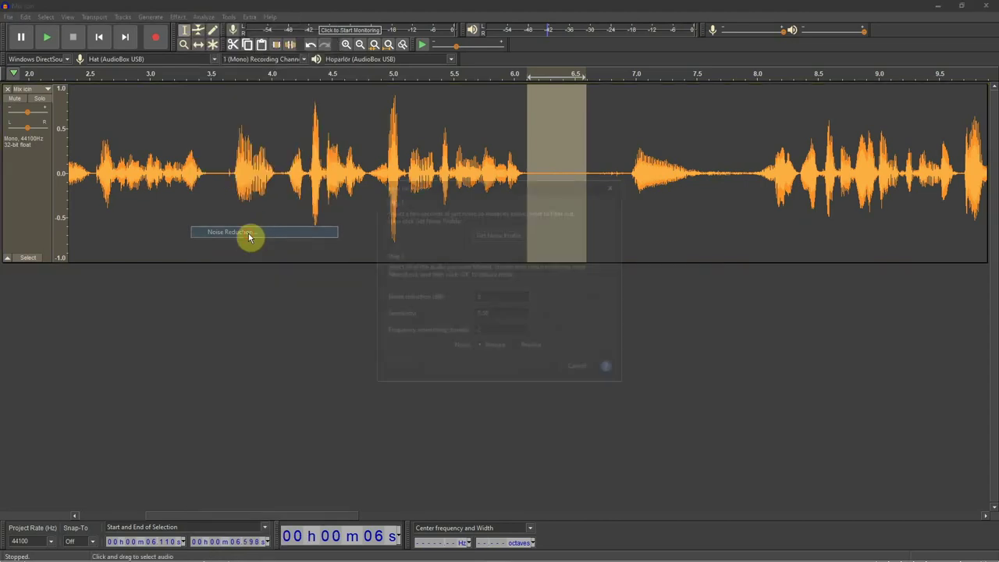
pyautogui.moveTo(476, 190); pyautogui.dragTo(561, 289)
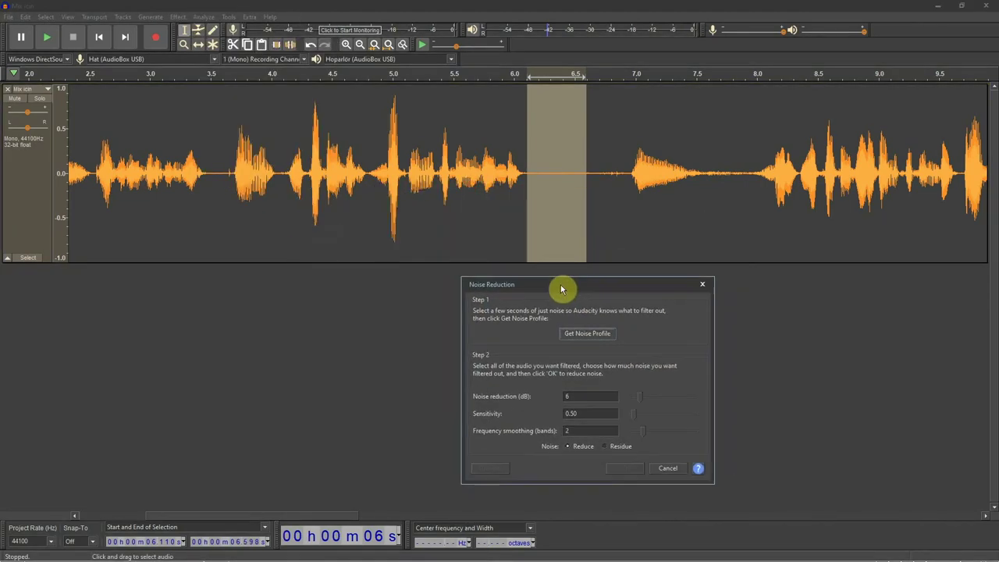
pyautogui.click(587, 334)
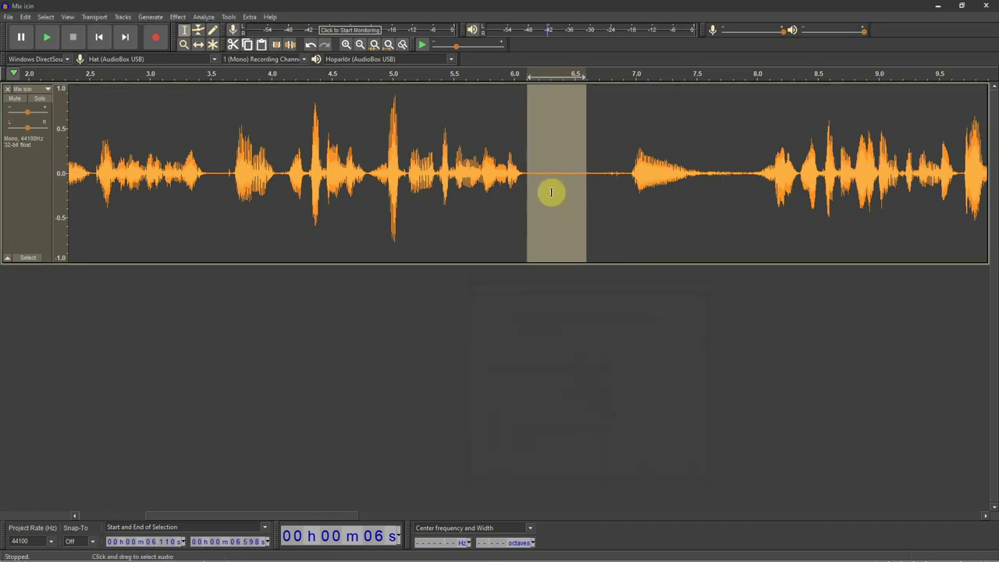
# Clear the quiet section's selection and select the entire recording.
pyautogui.click(504, 154)
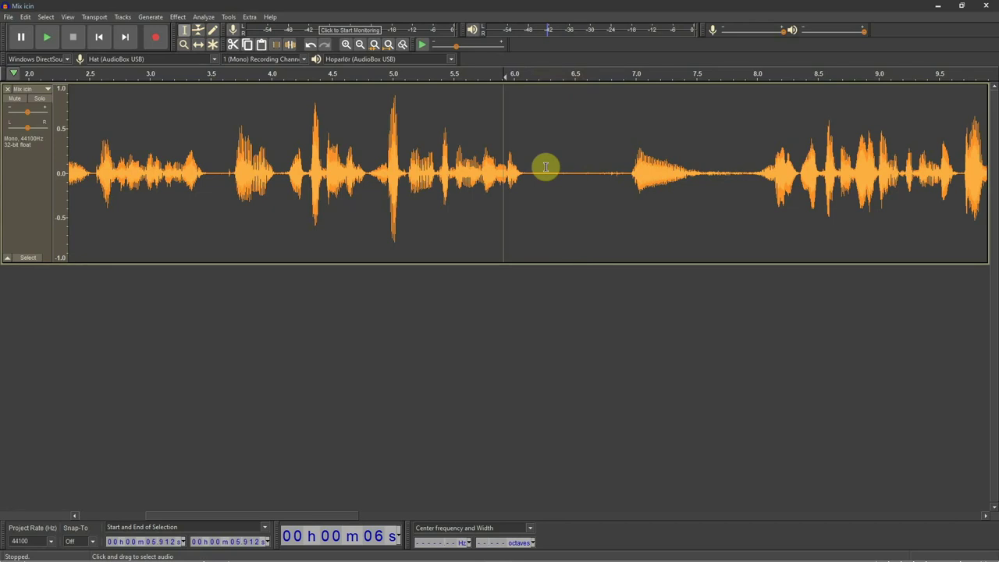
pyautogui.scroll(-1, 545, 167)
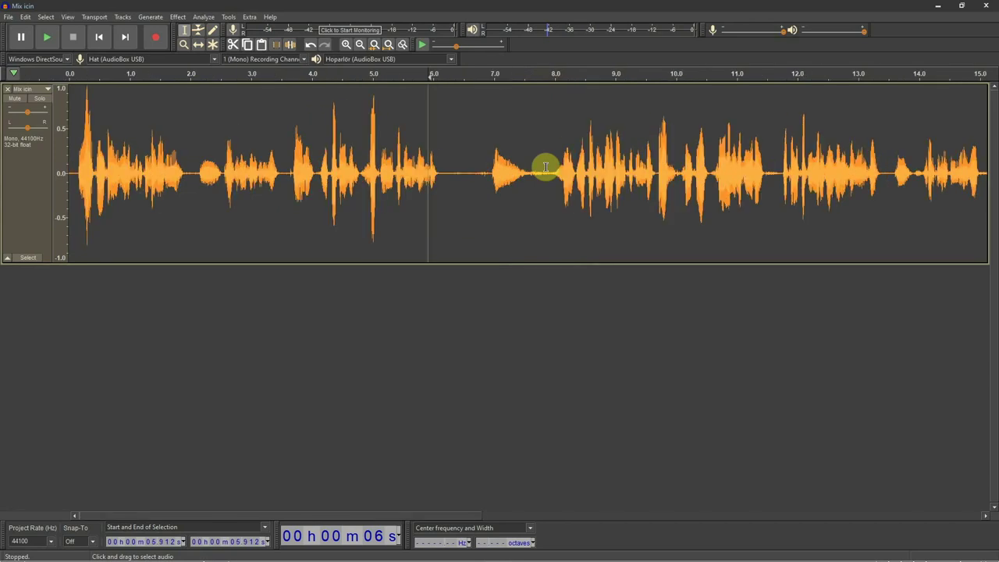
pyautogui.scroll(1, 545, 167)
pyautogui.scroll(-1, 546, 167)
pyautogui.hotkey('ctrl', 'a')
pyautogui.scroll(-1, 546, 167)
pyautogui.scroll(1, 540, 164)
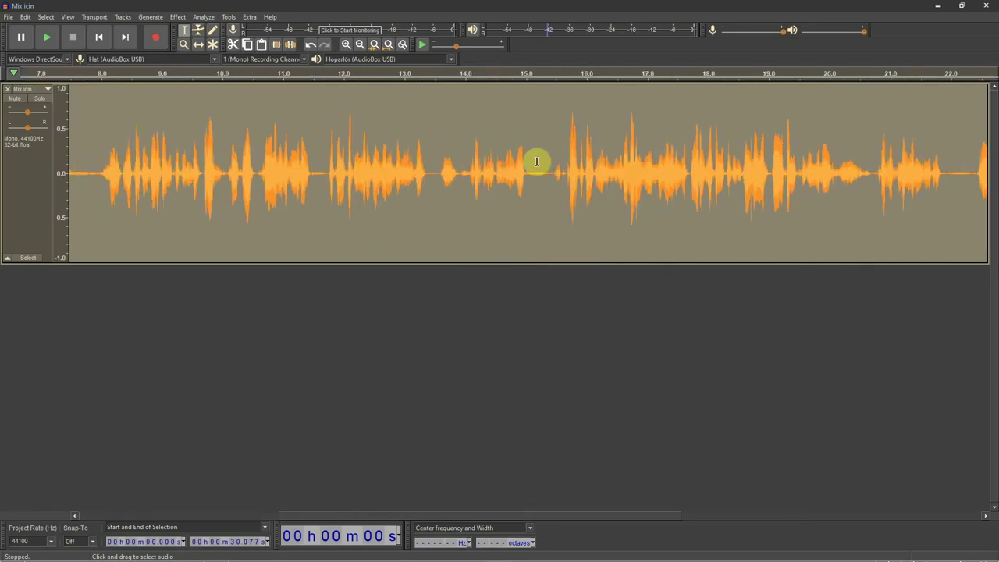
pyautogui.scroll(-1, 531, 157)
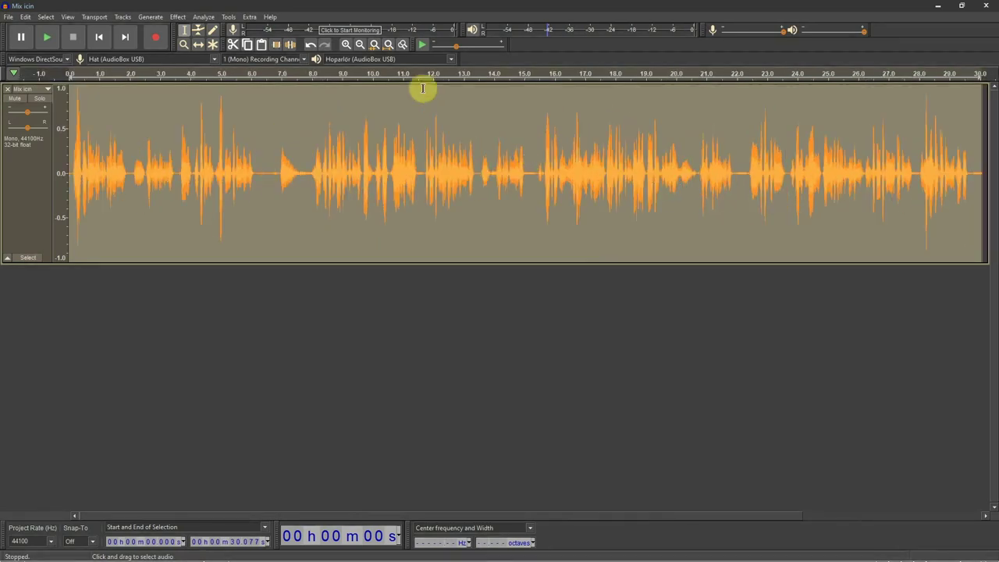
# Open Noise Reduction for the whole recording and preview 6 dB reduction with sensitivity 0.50 and frequency smoothing 2.
pyautogui.click(177, 16)
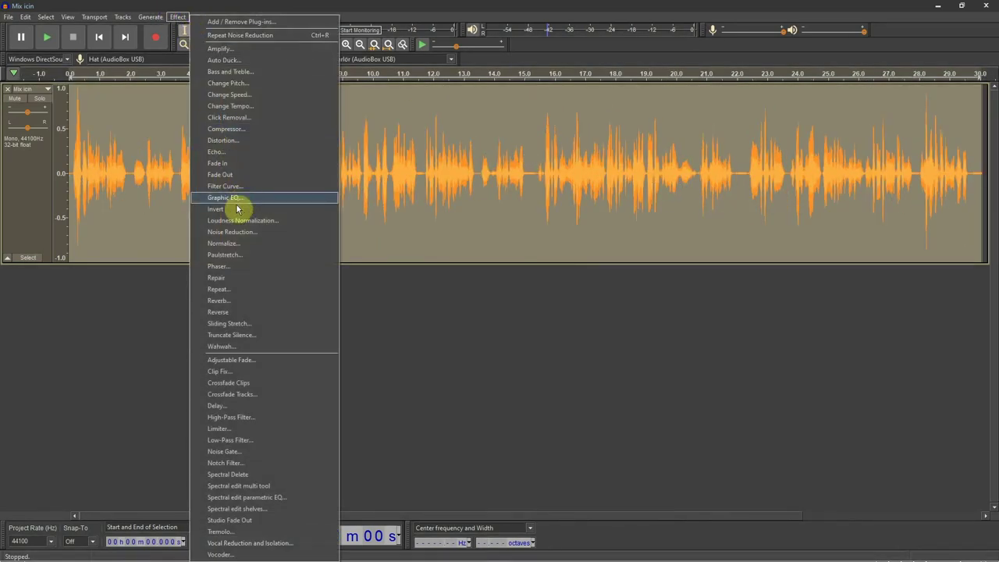
pyautogui.click(233, 232)
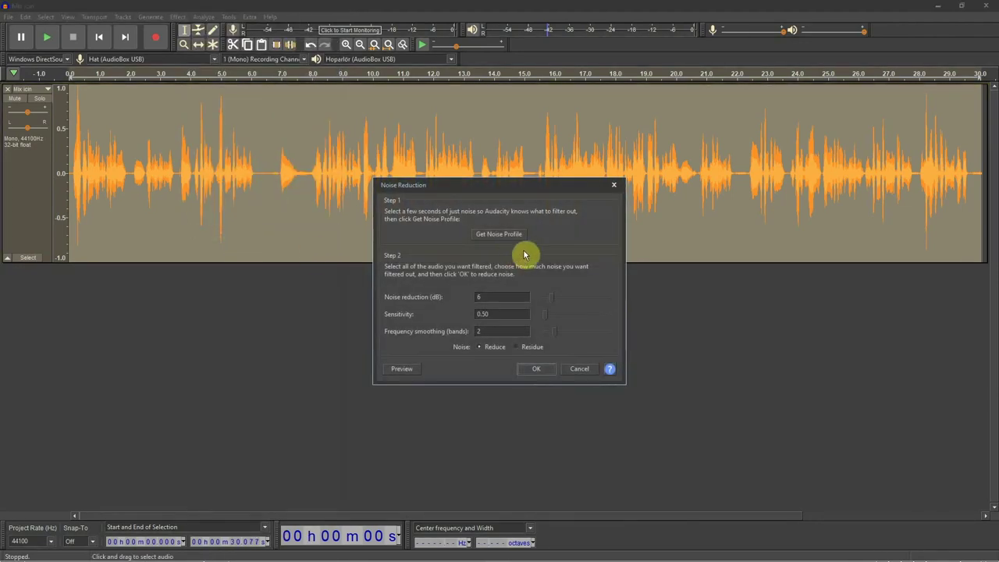
pyautogui.moveTo(513, 195); pyautogui.dragTo(509, 171)
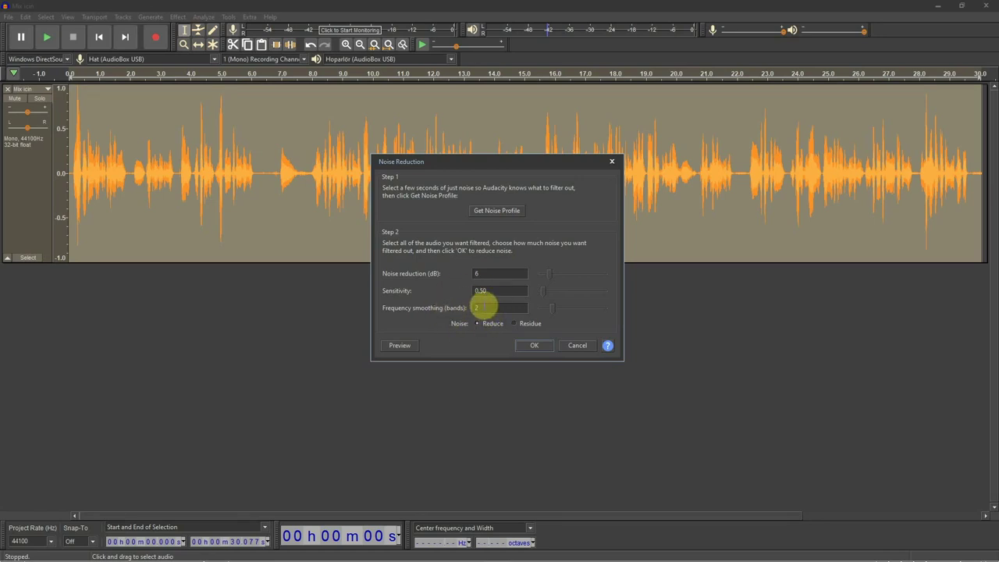
pyautogui.click(400, 346)
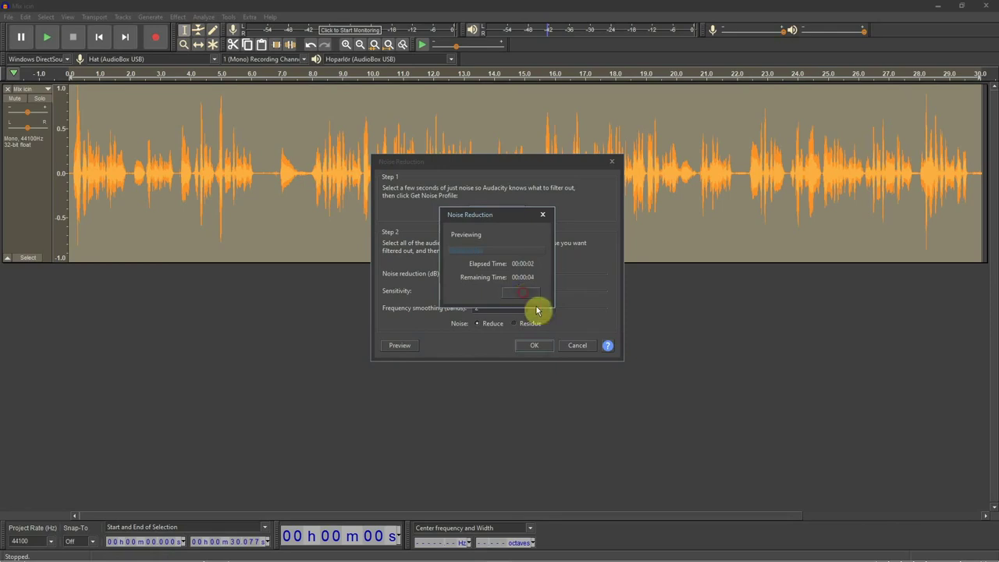
pyautogui.click(523, 295)
# Set the noise reduction's sensitivity to 2.00 and its reduction amount to 48 dB, and preview the result.
pyautogui.moveTo(542, 294); pyautogui.dragTo(548, 294)
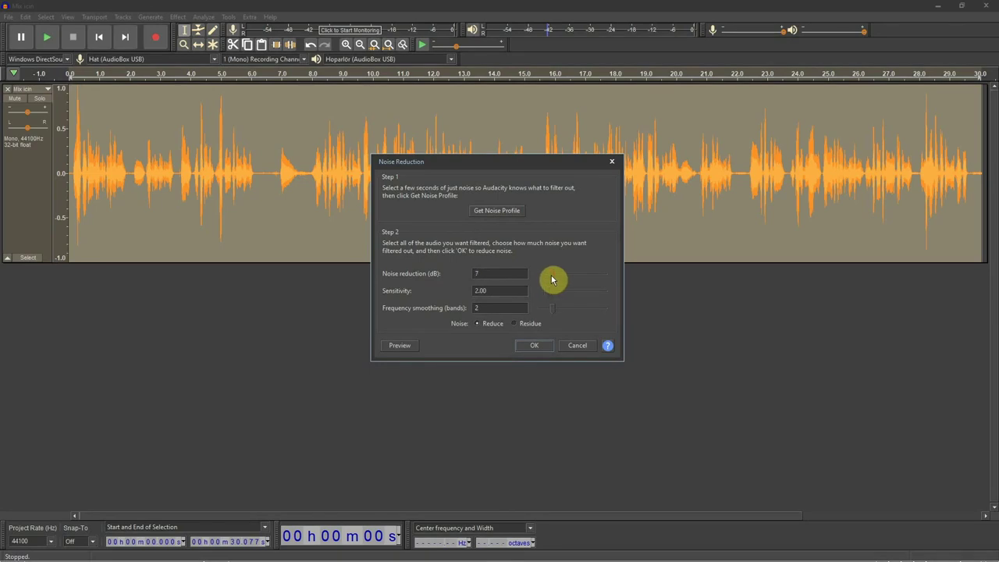
pyautogui.moveTo(551, 279); pyautogui.dragTo(622, 281)
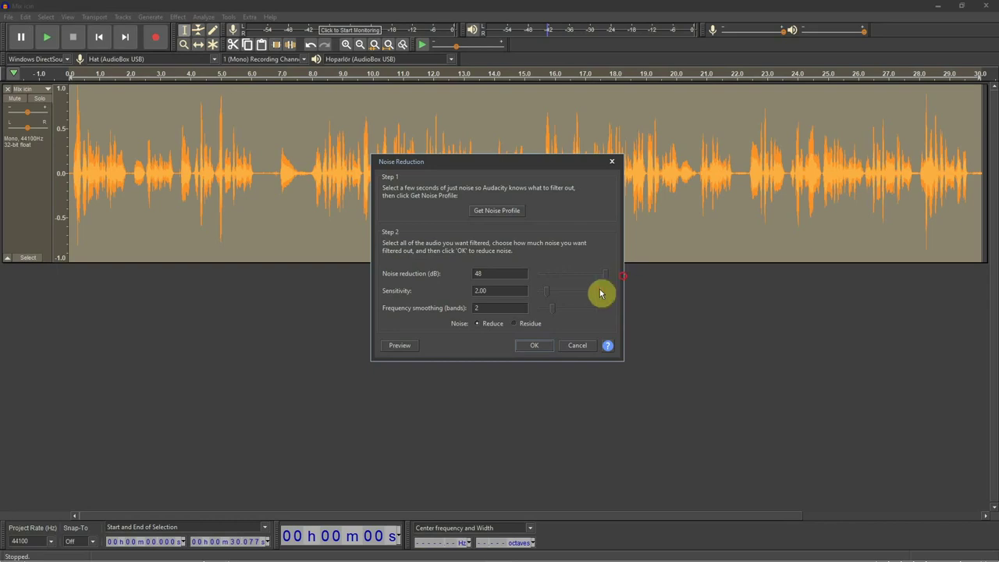
pyautogui.click(400, 347)
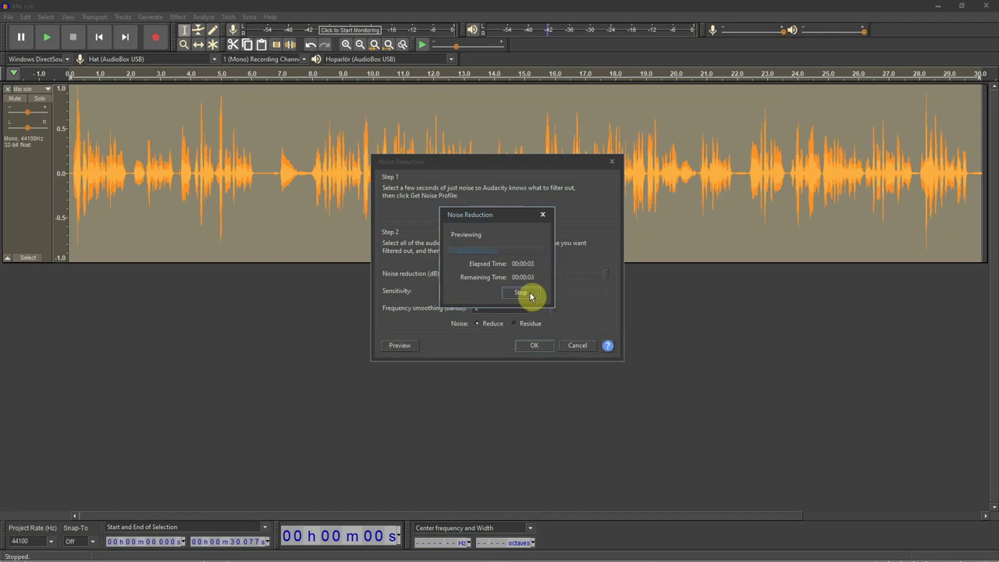
pyautogui.click(521, 294)
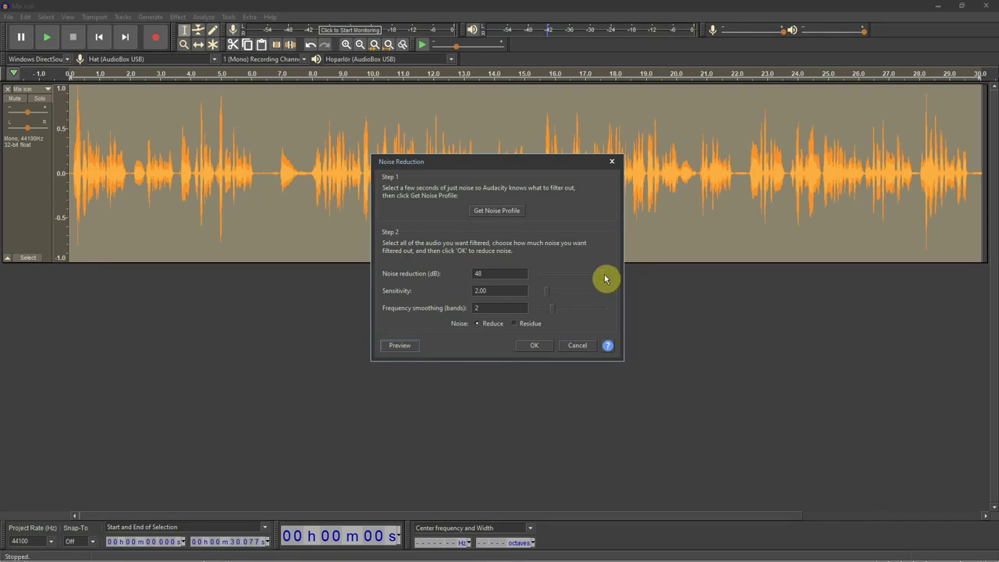
# Set the noise reduction amount to 24 dB and preview the result.
pyautogui.moveTo(605, 279); pyautogui.dragTo(586, 281)
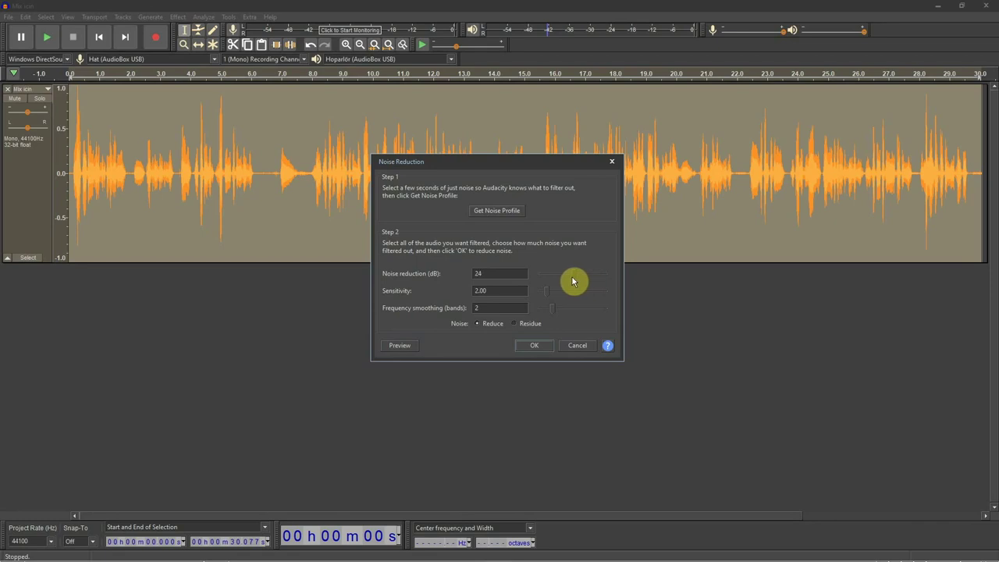
pyautogui.click(401, 346)
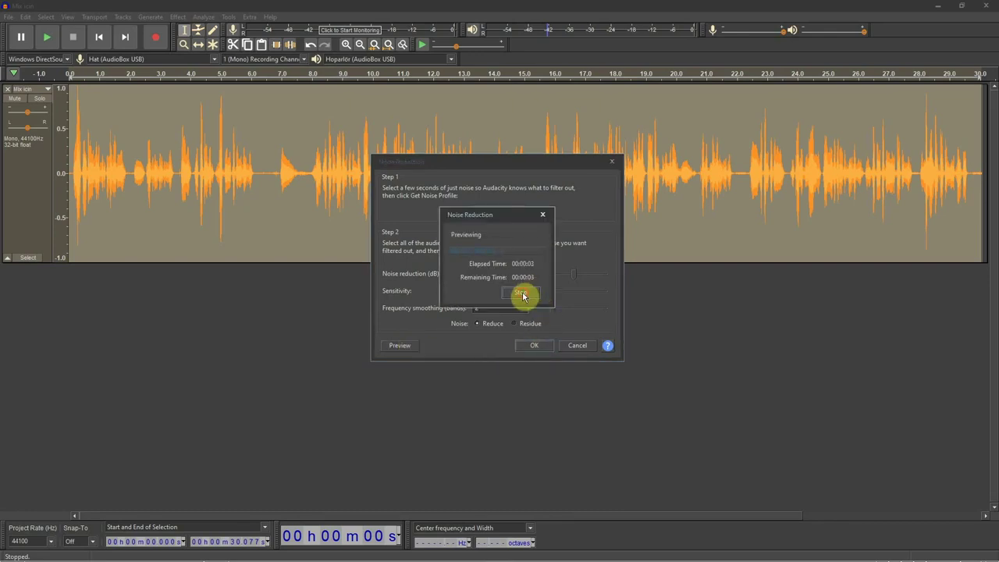
pyautogui.click(522, 294)
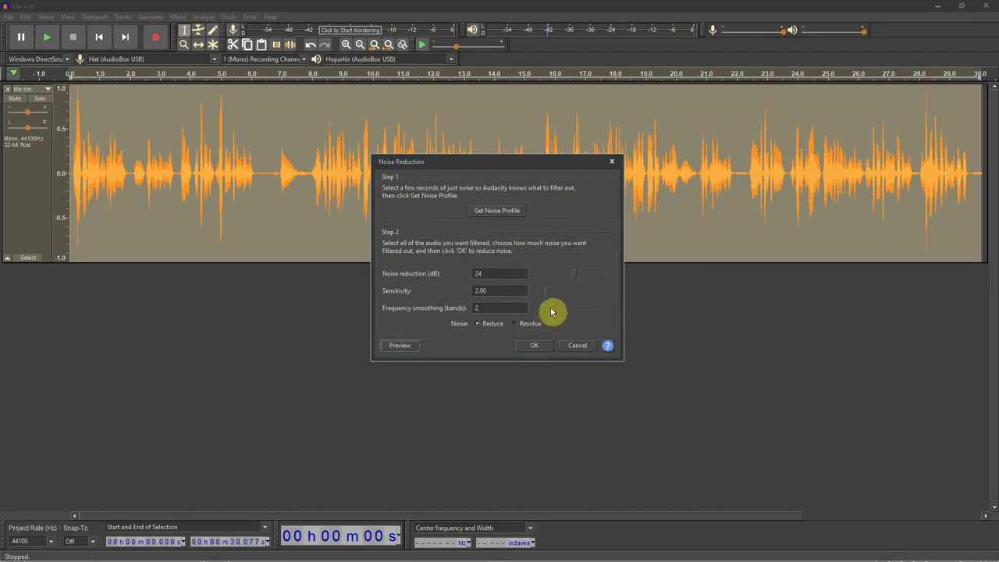
# Set the noise reduction's frequency smoothing to 12 bands and preview the result.
pyautogui.moveTo(552, 313); pyautogui.dragTo(608, 313)
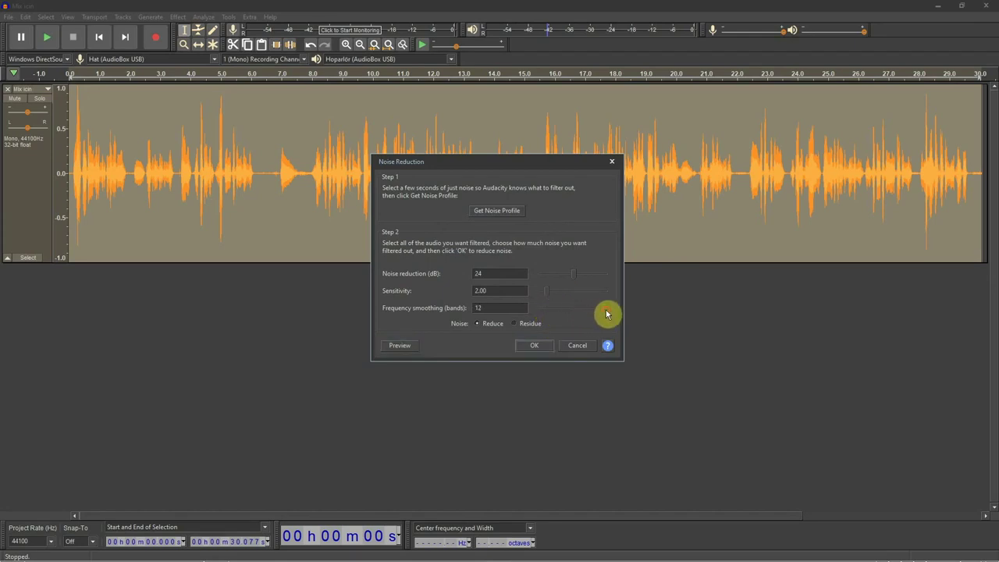
pyautogui.click(399, 345)
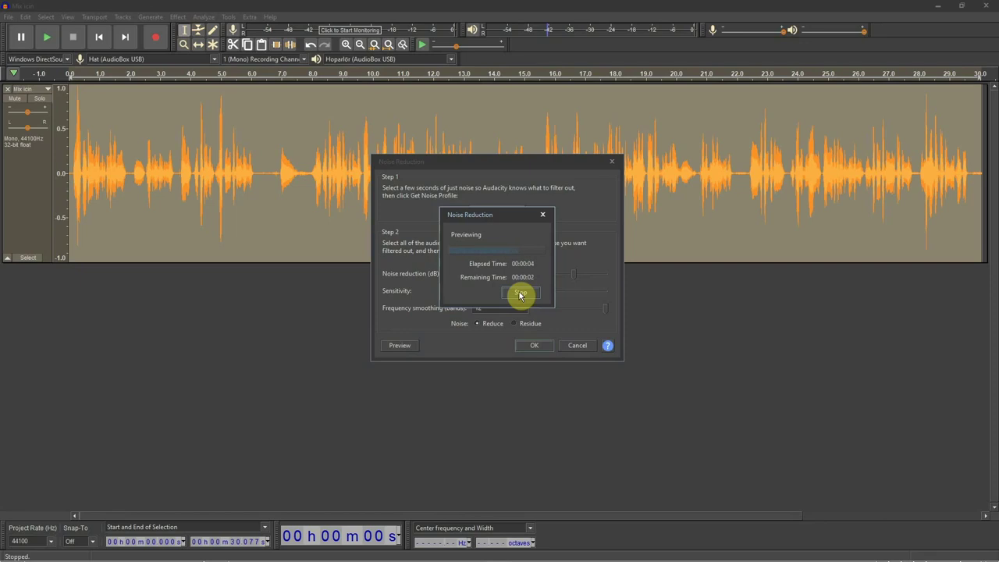
pyautogui.click(520, 295)
# Lower the noise reduction's frequency smoothing to 6 bands and preview the result repeatedly.
pyautogui.moveTo(602, 315); pyautogui.dragTo(577, 313)
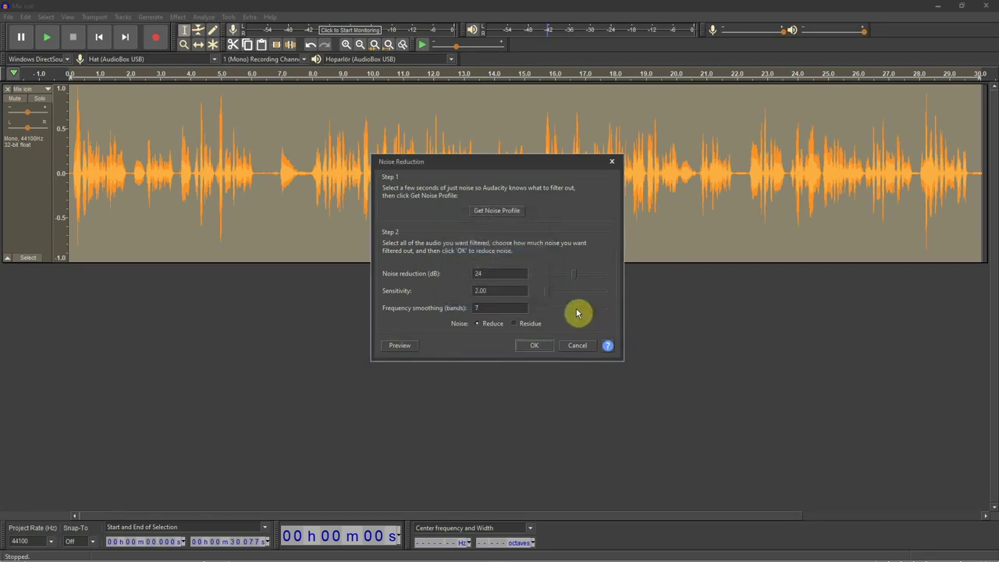
pyautogui.click(399, 345)
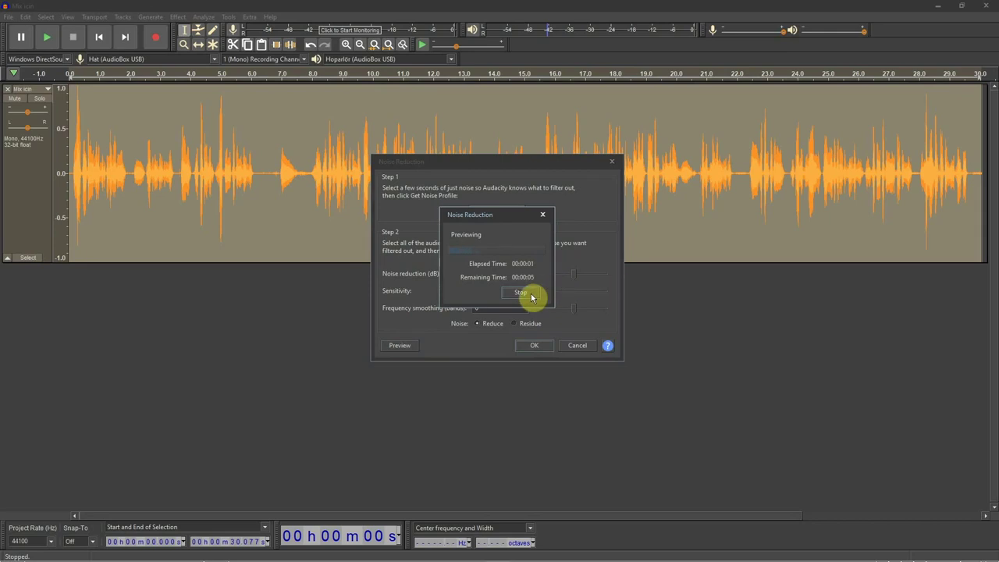
pyautogui.click(531, 296)
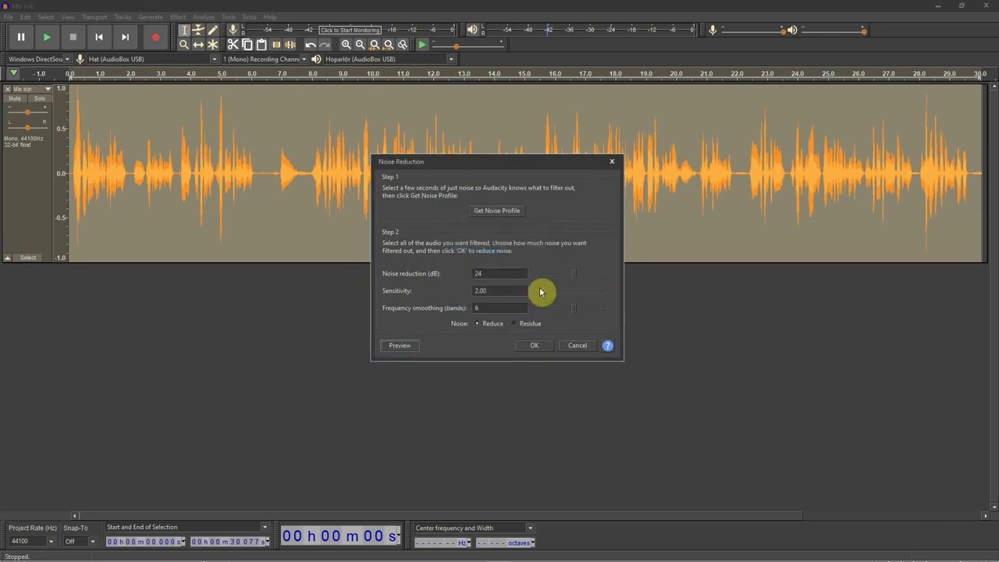
pyautogui.moveTo(545, 294); pyautogui.dragTo(557, 293)
pyautogui.click(399, 346)
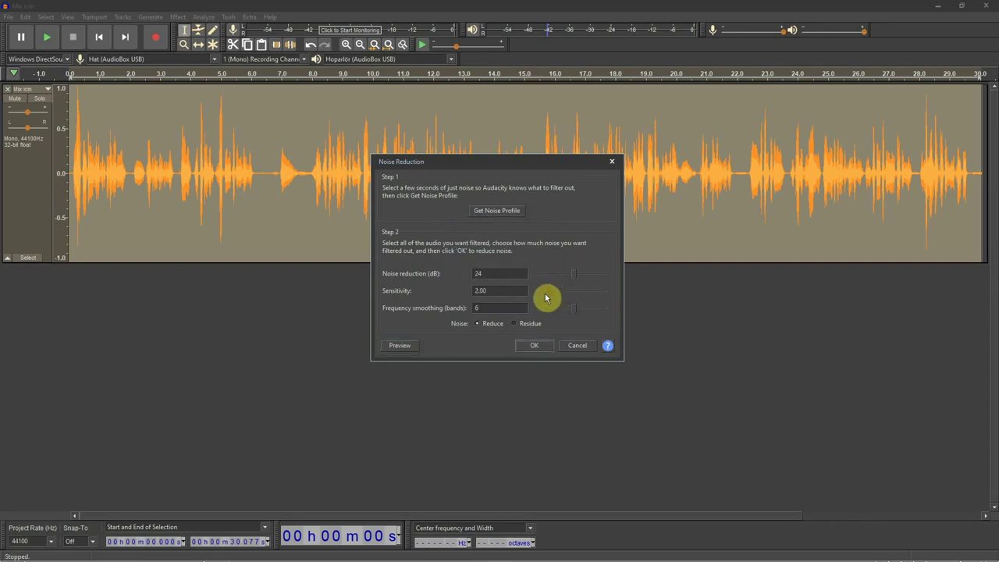
pyautogui.click(400, 346)
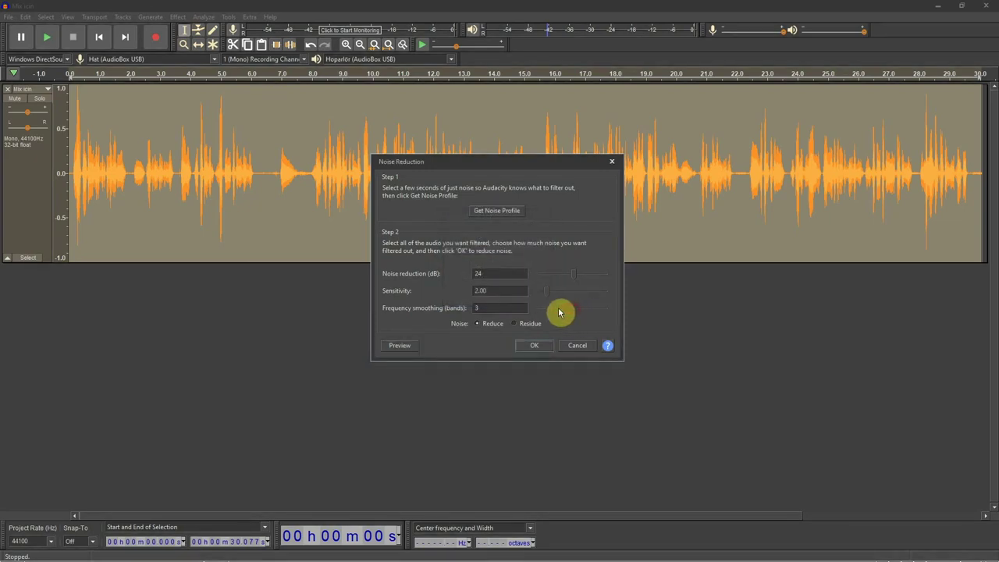
# Preview the noise reduction with frequency smoothing at 2 bands, and again with it set to 4 bands.
pyautogui.click(400, 350)
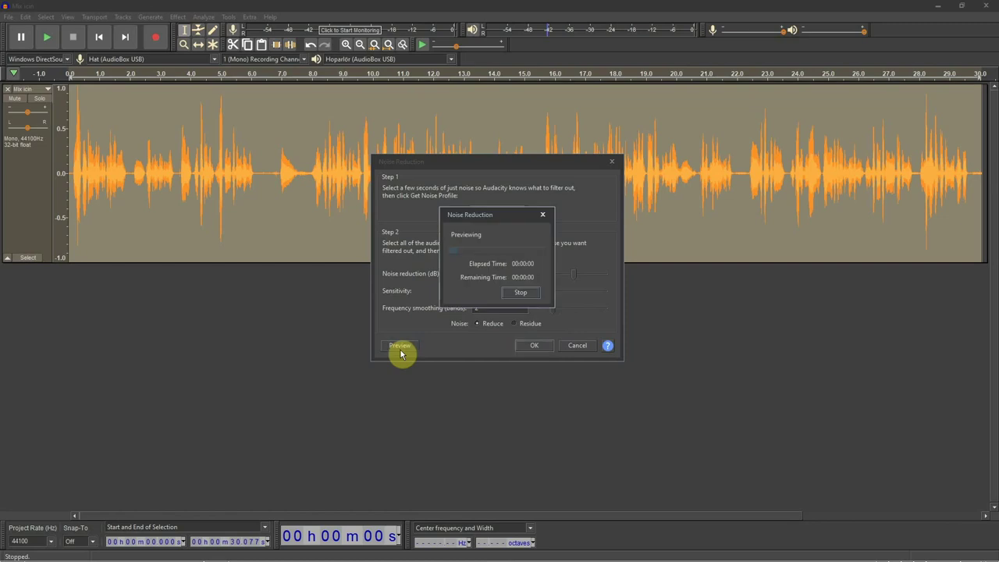
pyautogui.click(532, 295)
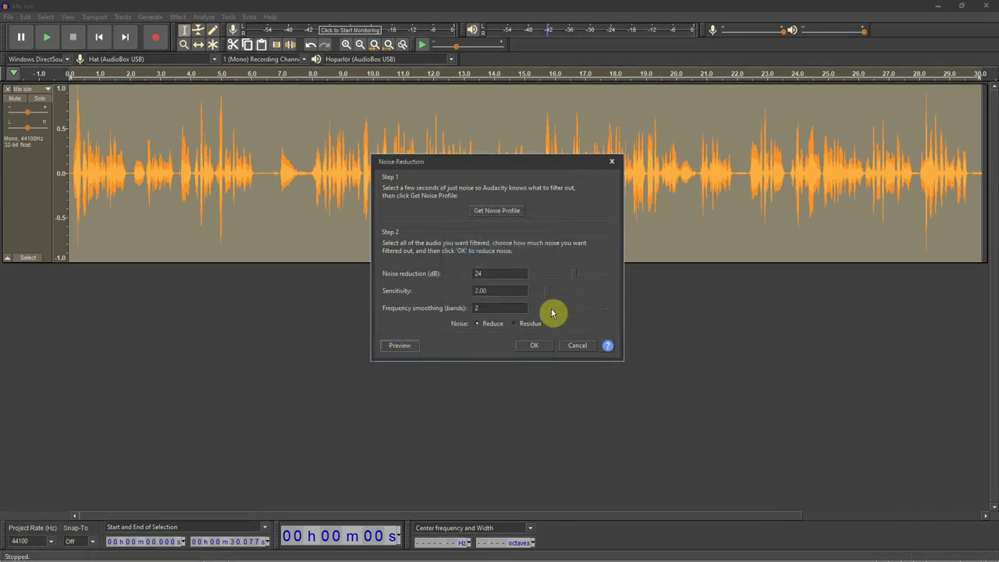
pyautogui.moveTo(552, 313); pyautogui.dragTo(570, 315)
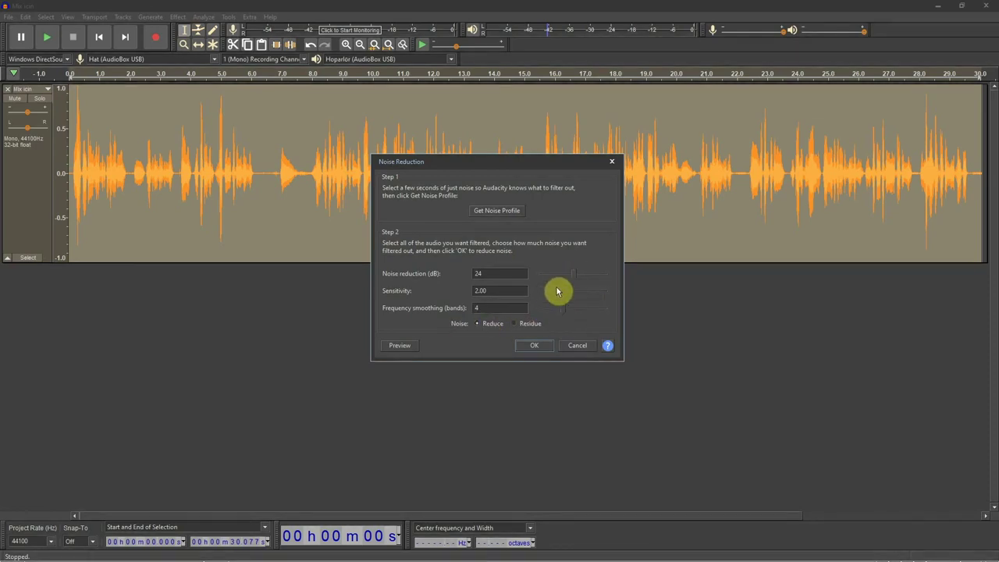
pyautogui.click(401, 346)
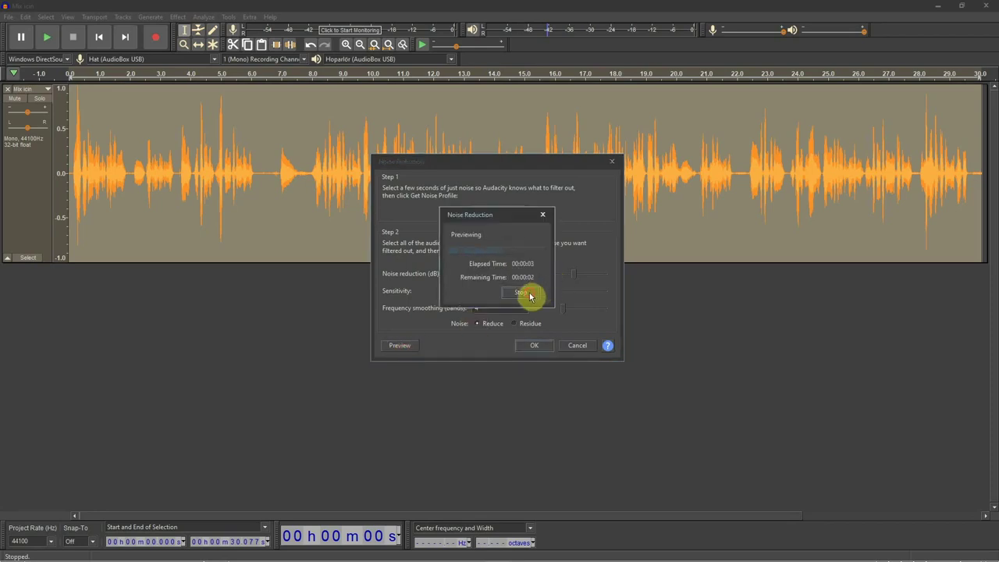
pyautogui.click(522, 294)
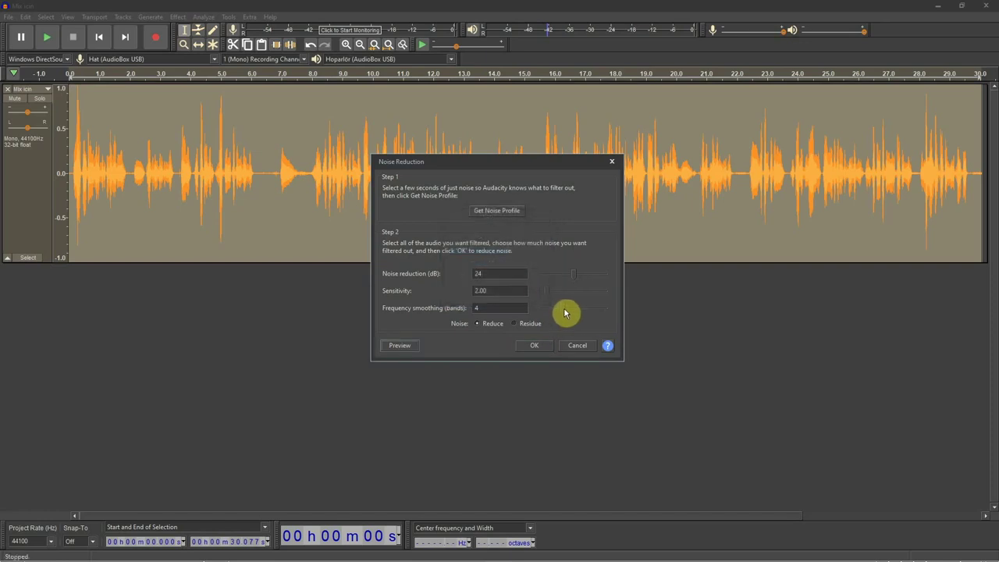
# Set the frequency smoothing to 3 bands, preview the result and apply the noise reduction to the whole recording.
pyautogui.click(403, 347)
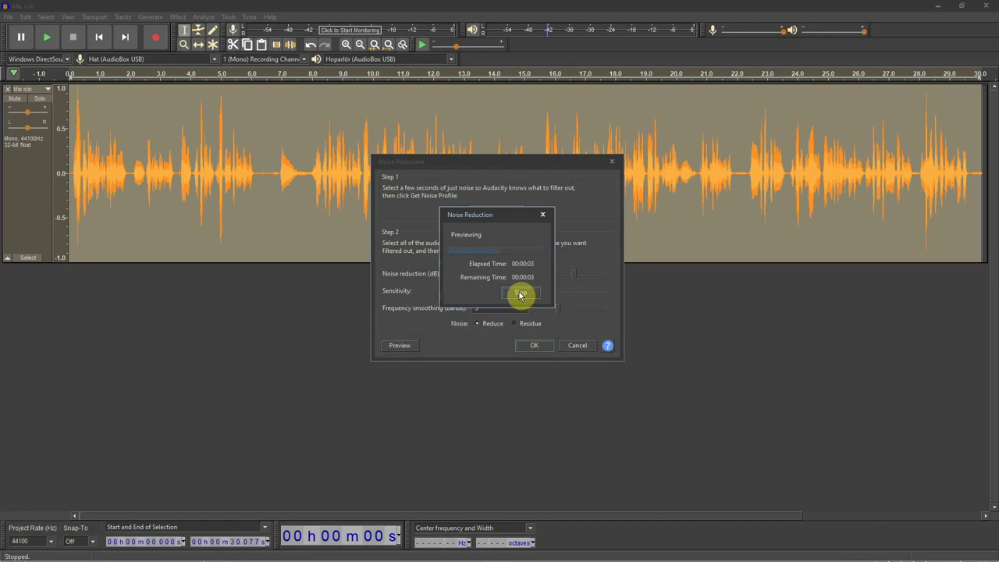
pyautogui.click(520, 295)
pyautogui.click(540, 349)
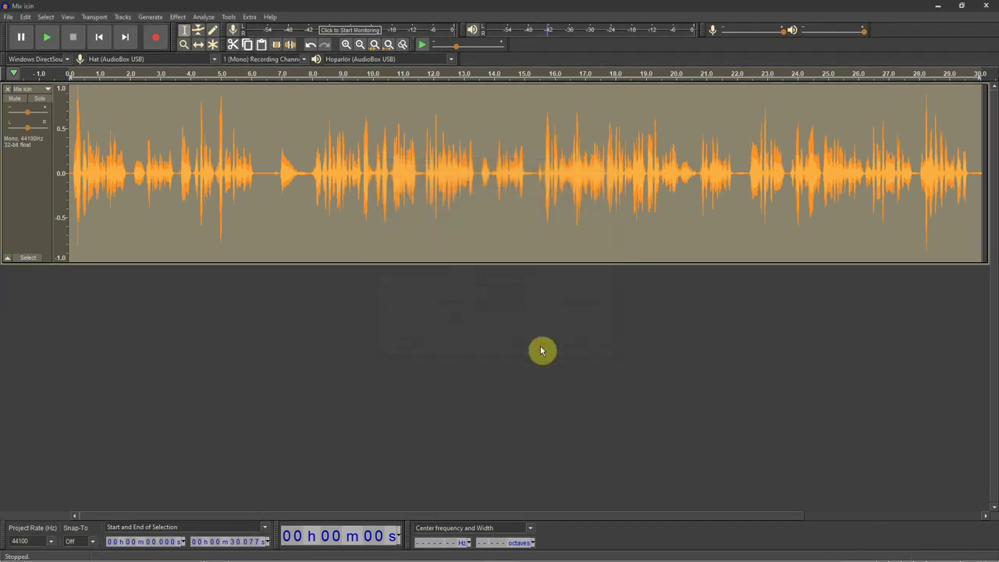
# Compare the waveform around 6 s without and with noise reduction, and play the cleaned audio from about 4.07 s.
pyautogui.click(257, 162)
pyautogui.hotkey('ctrl', '1')
pyautogui.hotkey('ctrl', '1')
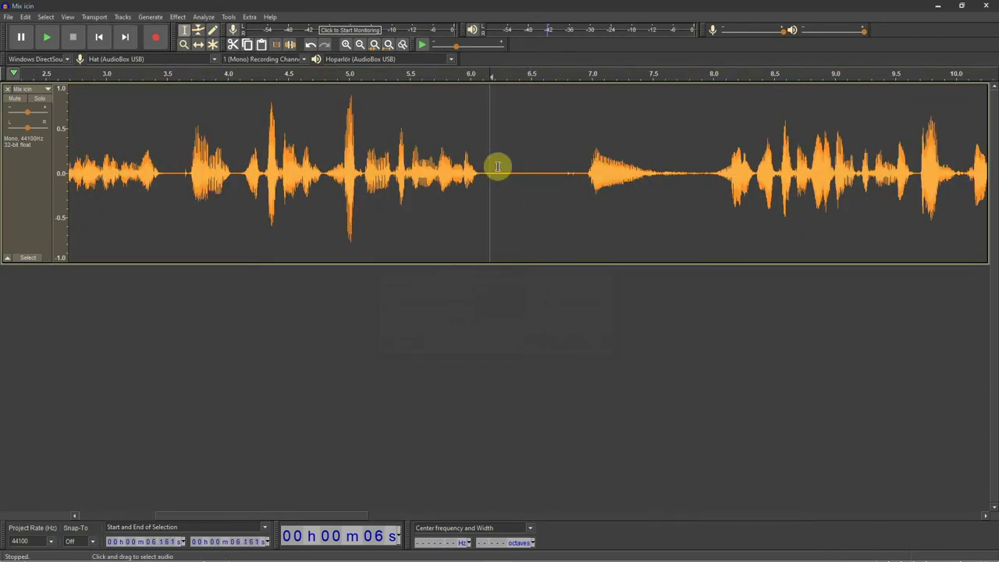
pyautogui.click(309, 46)
pyautogui.click(325, 46)
pyautogui.click(234, 130)
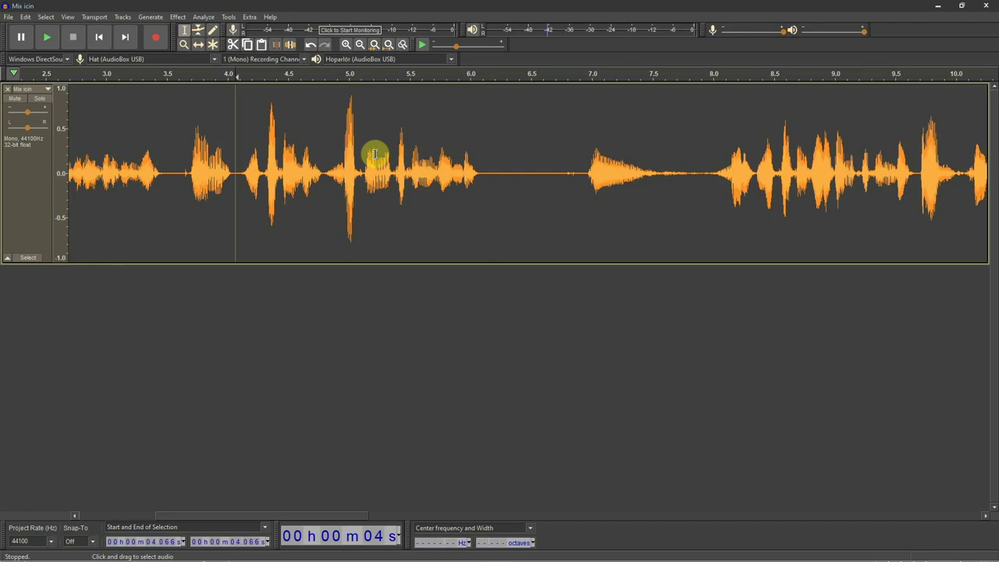
pyautogui.press('space')
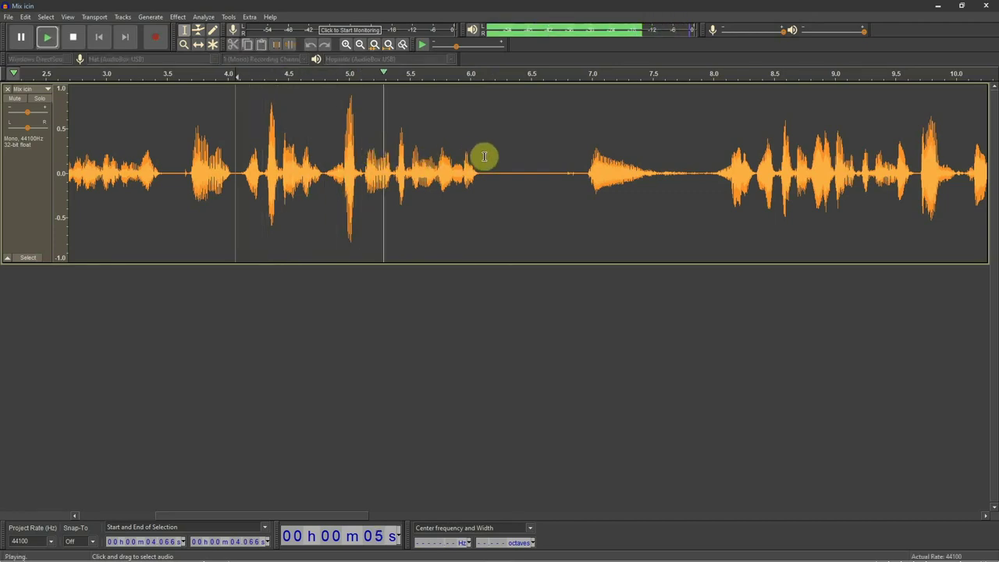
pyautogui.press('space')
# Undo the noise reduction to hear the original recording, and redo it to play the cleaned recording from the start.
pyautogui.click(311, 45)
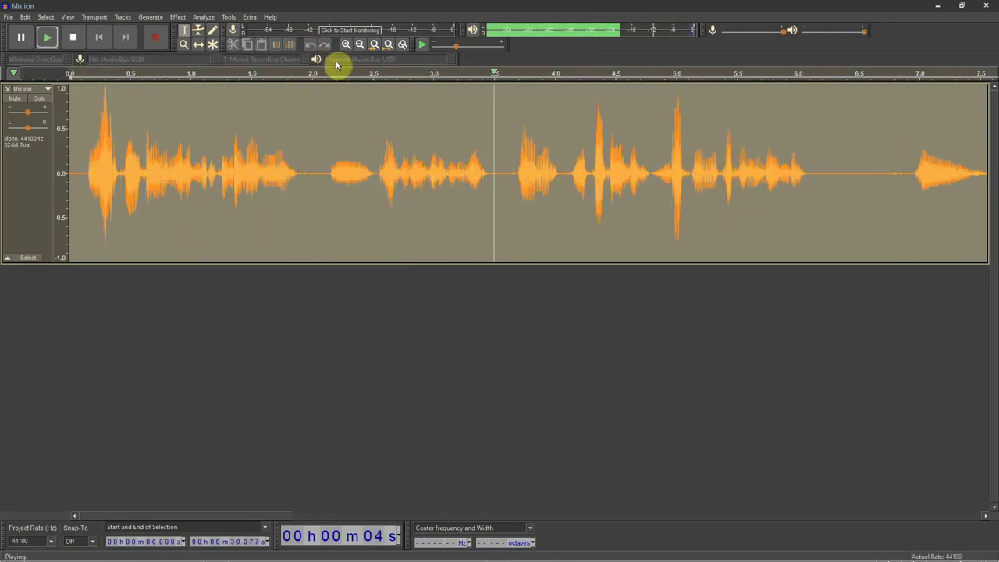
pyautogui.press('space')
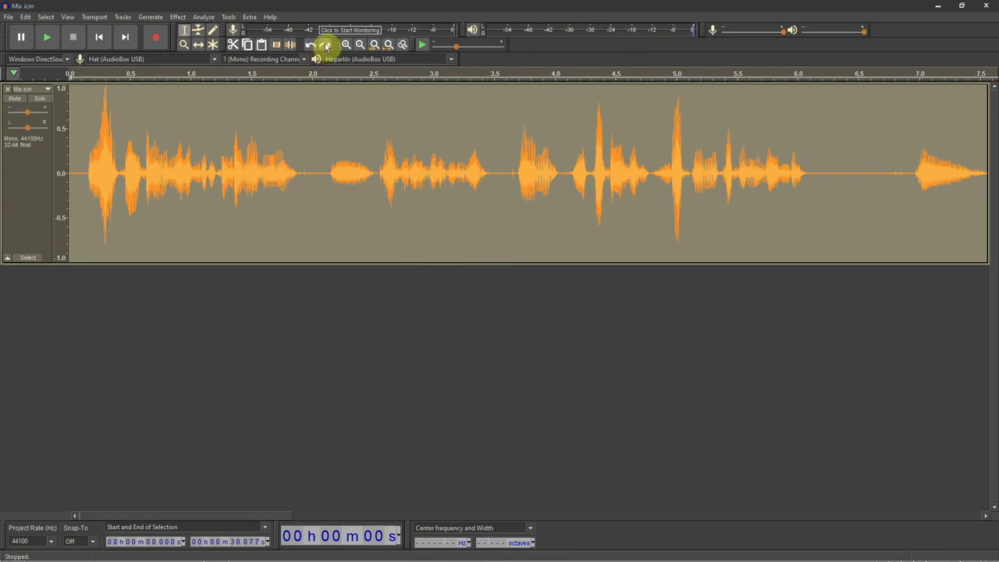
pyautogui.click(326, 47)
pyautogui.press('Home')
pyautogui.press('space')
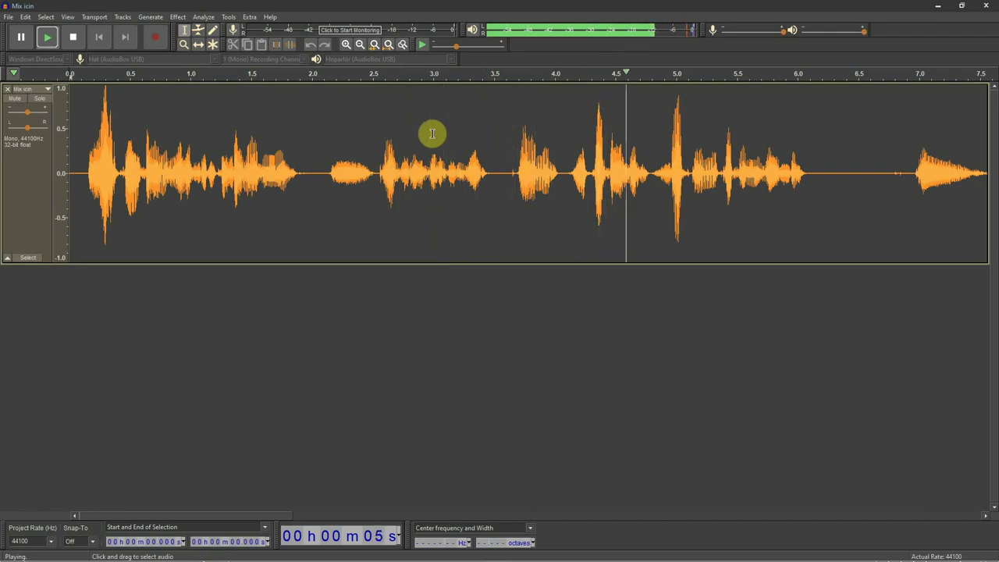
pyautogui.press('space')
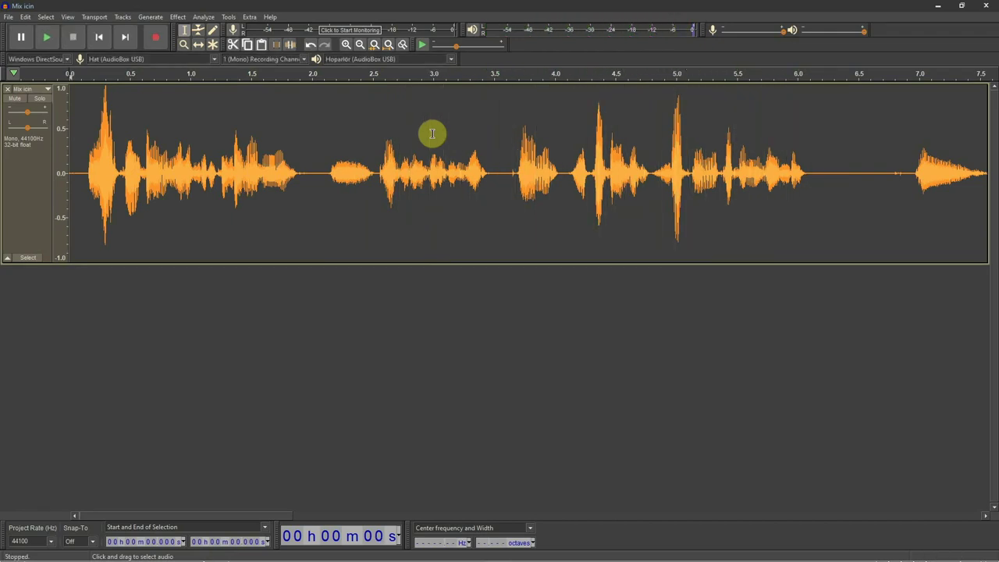
# Examine the cleaned recording at several zoom levels around the pause near 6 s.
pyautogui.hotkey('ctrl', '3')
pyautogui.hotkey('ctrl', '3')
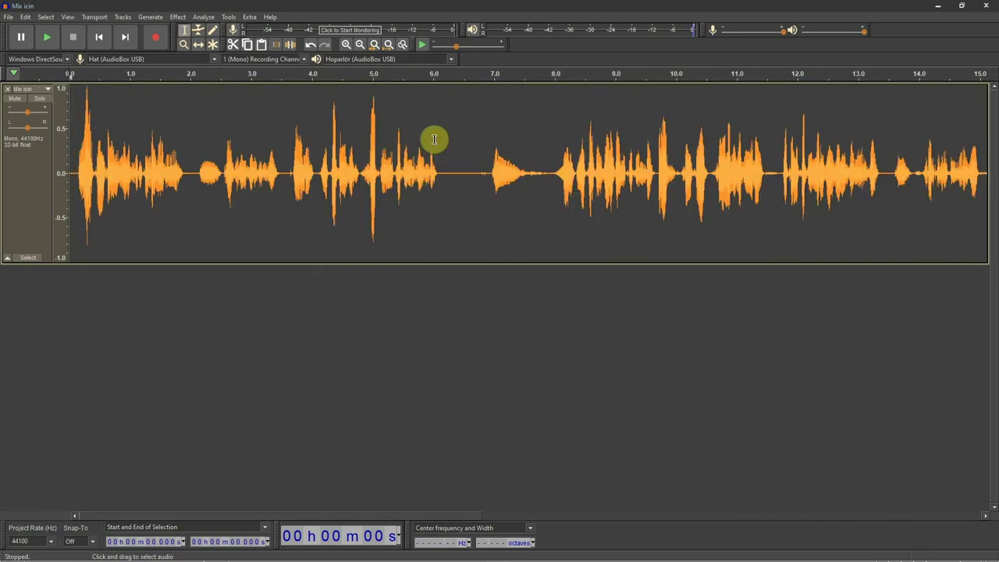
pyautogui.hotkey('ctrl', '1')
pyautogui.click(341, 145)
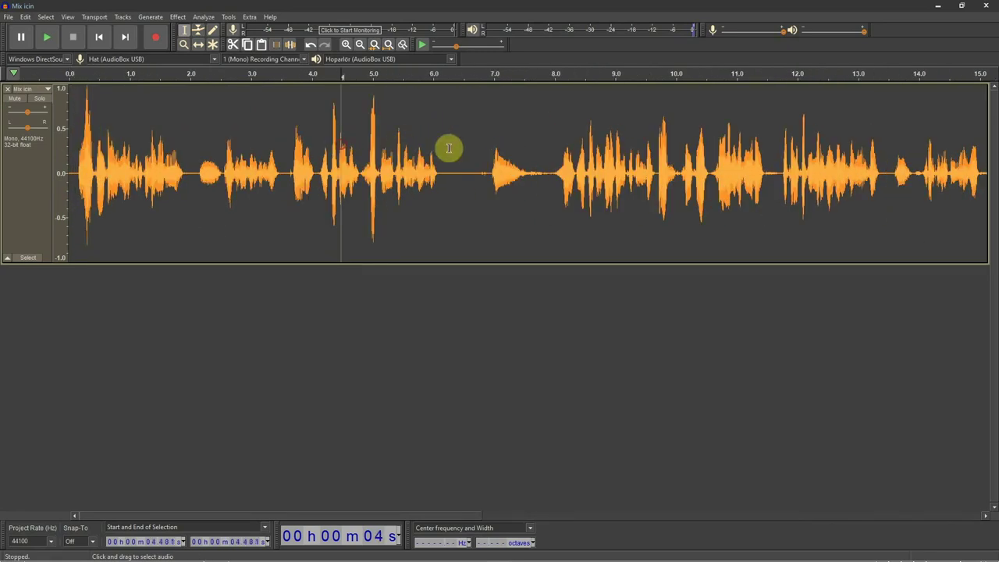
pyautogui.click(444, 143)
pyautogui.hotkey('ctrl', '3')
pyautogui.hotkey('ctrl', '3')
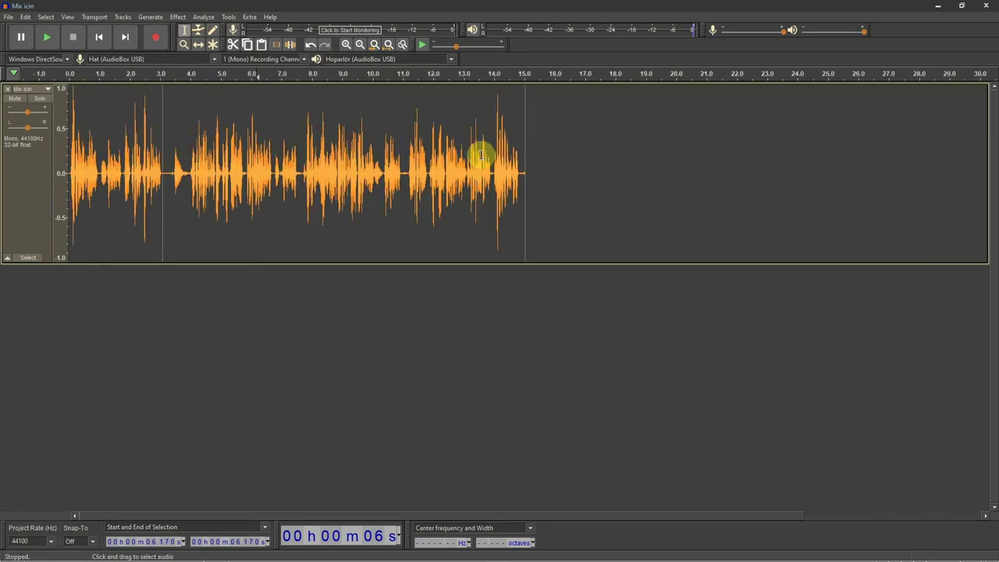
pyautogui.hotkey('ctrl', '1')
pyautogui.hotkey('ctrl', '1')
pyautogui.hotkey('ctrl', '1')
pyautogui.click(433, 144)
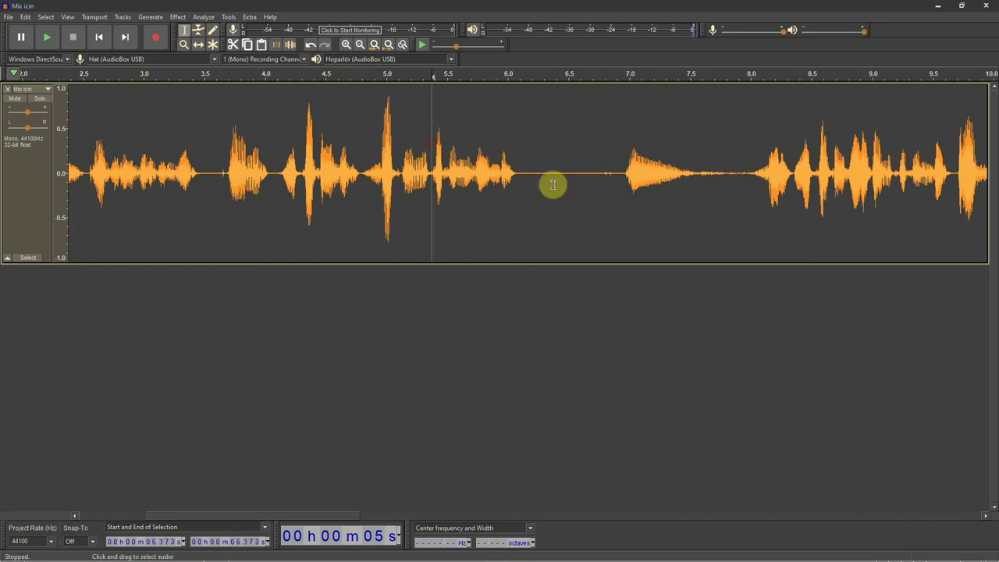
pyautogui.click(521, 153)
pyautogui.click(507, 149)
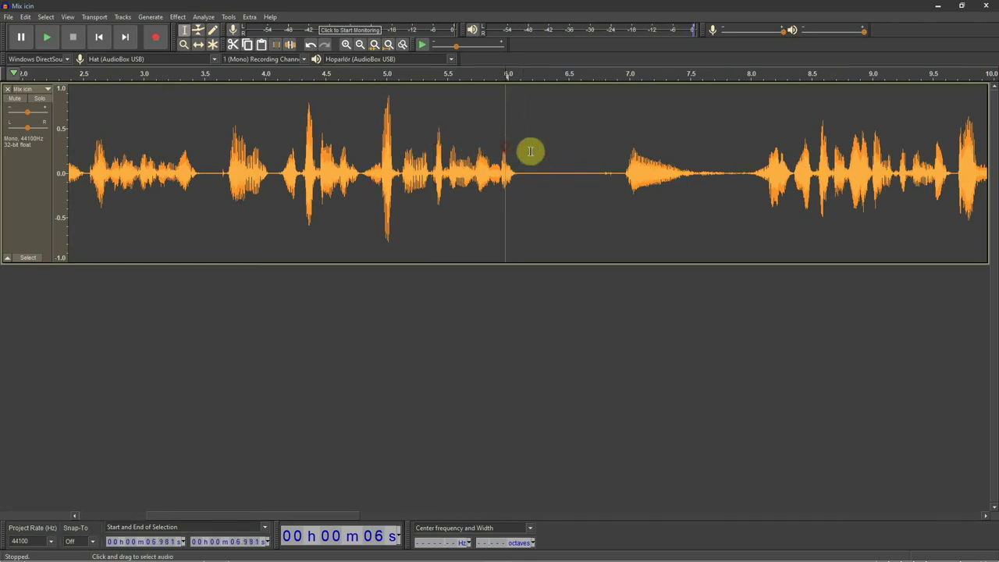
pyautogui.hotkey('ctrl', '3')
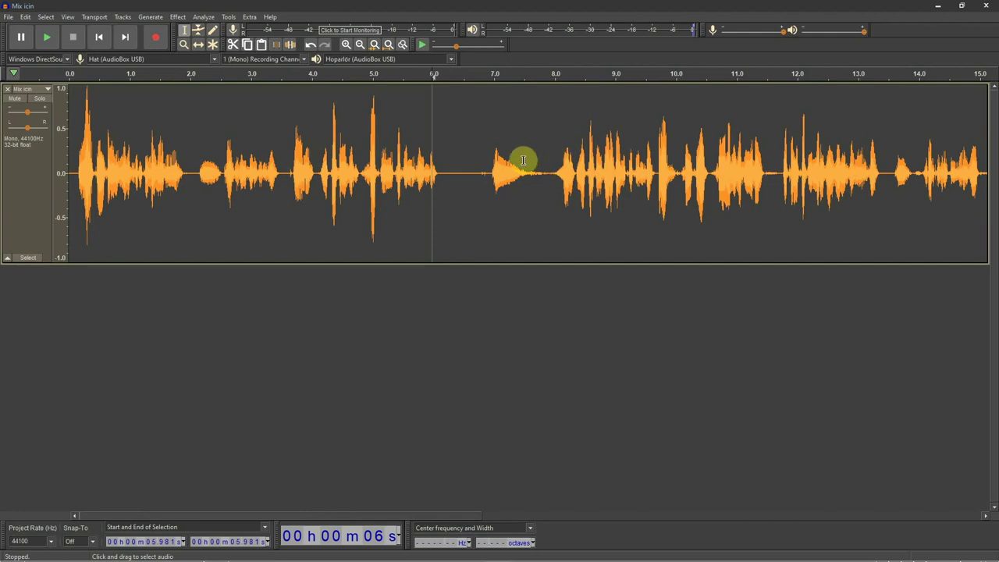
pyautogui.hotkey('ctrl', '3')
pyautogui.hotkey('ctrl', '3')
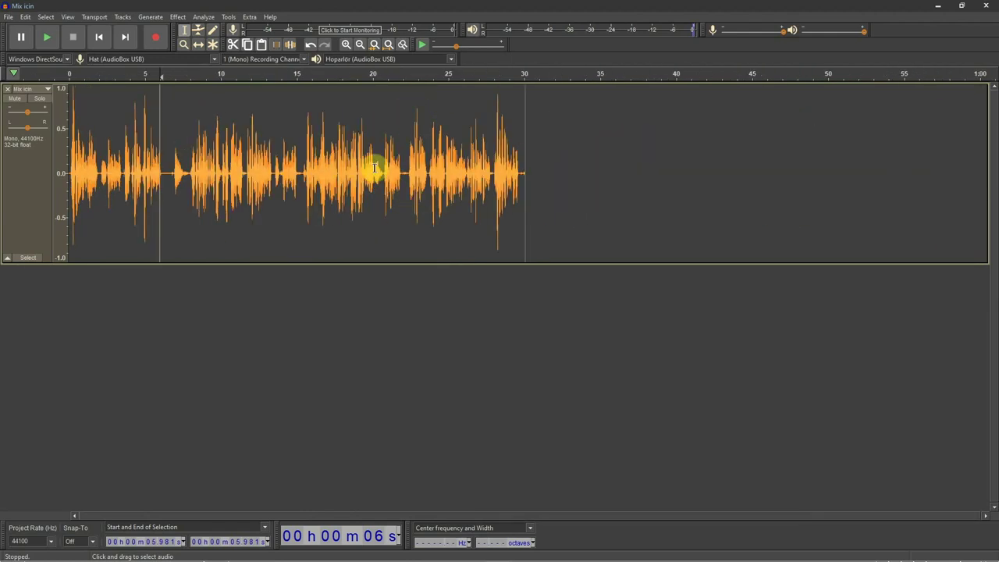
pyautogui.hotkey('ctrl', '1')
pyautogui.hotkey('ctrl', '1')
pyautogui.hotkey('ctrl', '3')
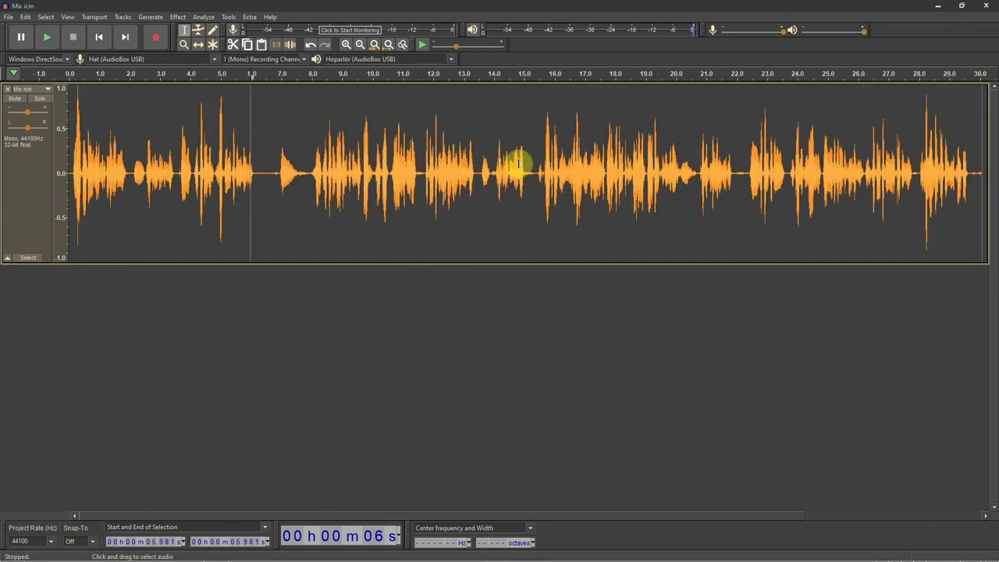
pyautogui.hotkey('ctrl', '1')
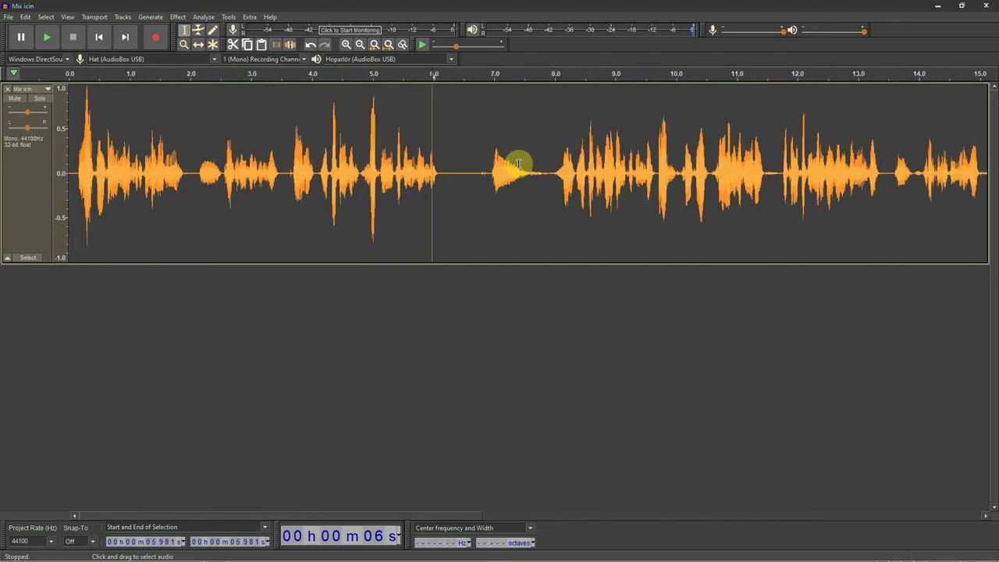
pyautogui.hotkey('ctrl', '1')
# Silence the pause from about 6.08 s to 6.95 s and play the recording from about 5.34 s.
pyautogui.click(543, 166)
pyautogui.click(547, 162)
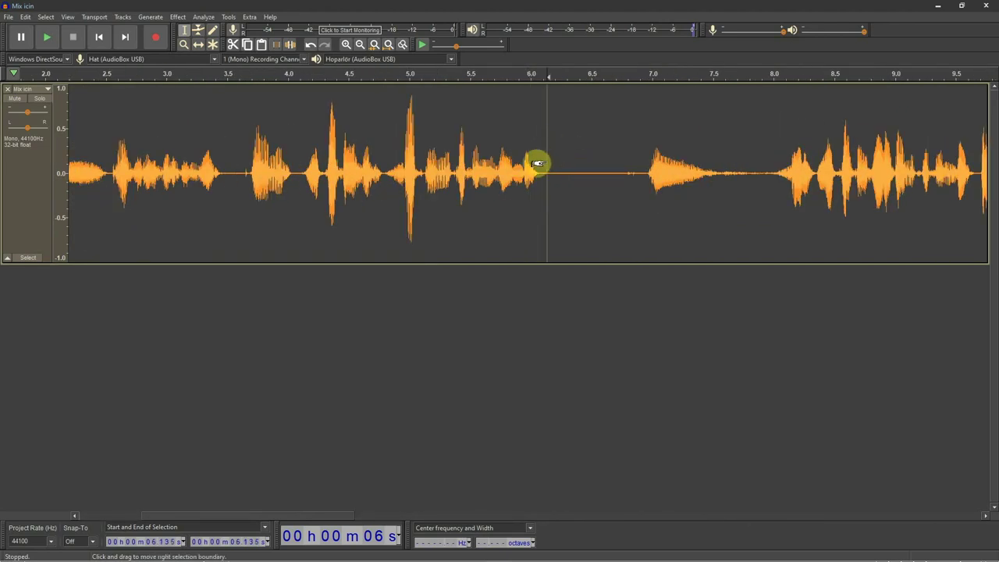
pyautogui.click(544, 160)
pyautogui.moveTo(544, 160); pyautogui.dragTo(648, 160)
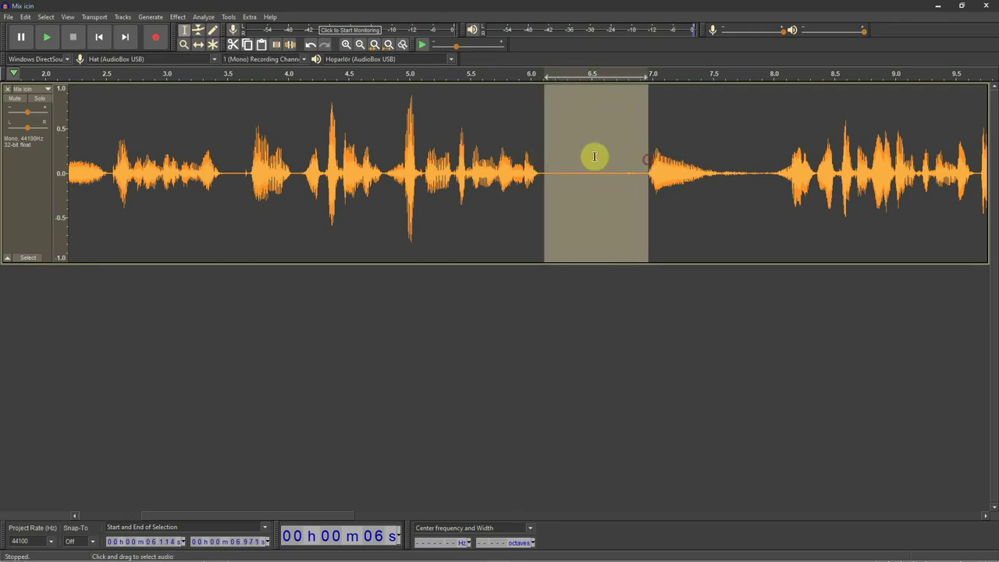
pyautogui.click(547, 148)
pyautogui.moveTo(539, 151); pyautogui.dragTo(647, 149)
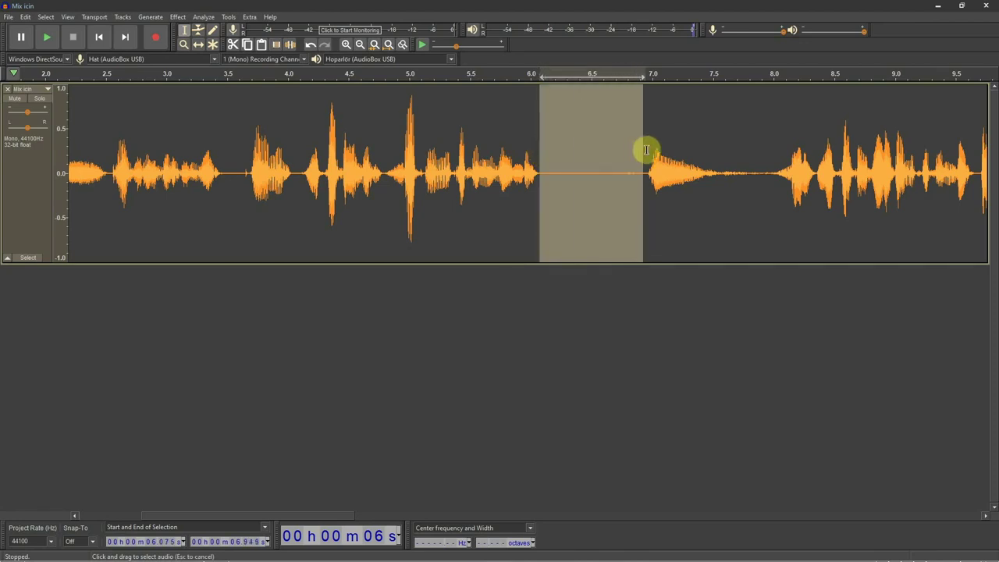
pyautogui.click(290, 45)
pyautogui.click(451, 128)
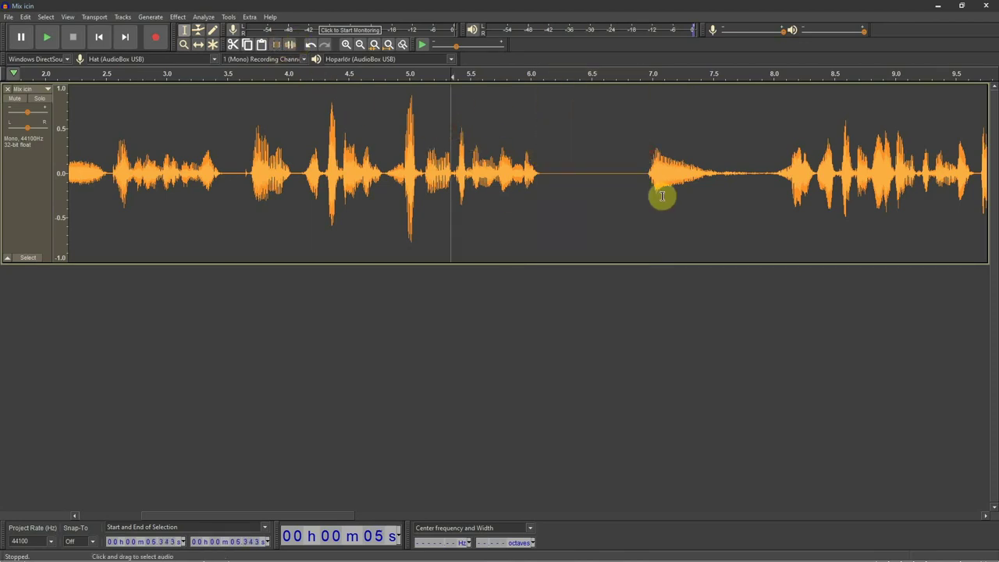
pyautogui.press('space')
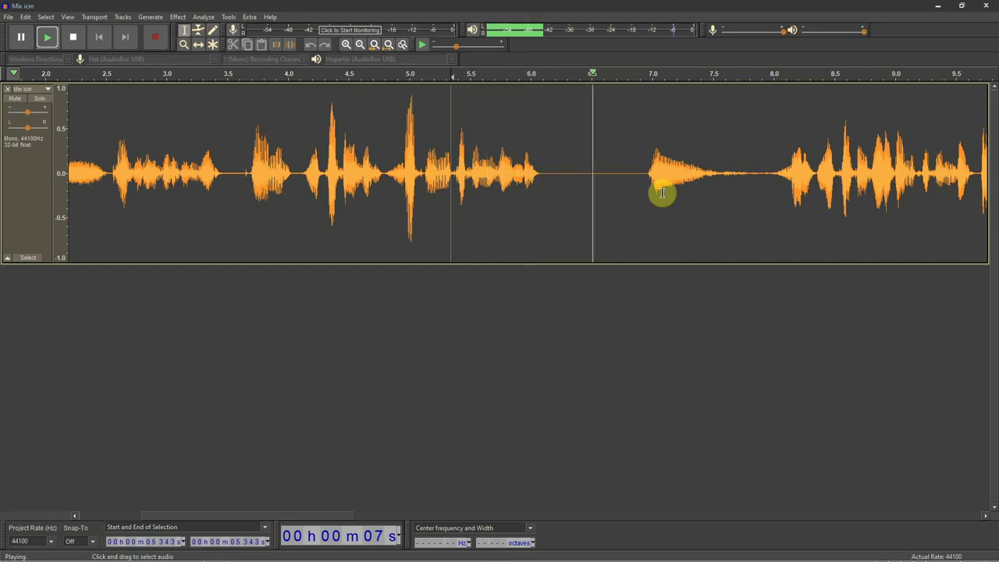
# Stop playback and silence the short pause from about 11.47 s to 11.76 s.
pyautogui.scroll(-1, 662, 194)
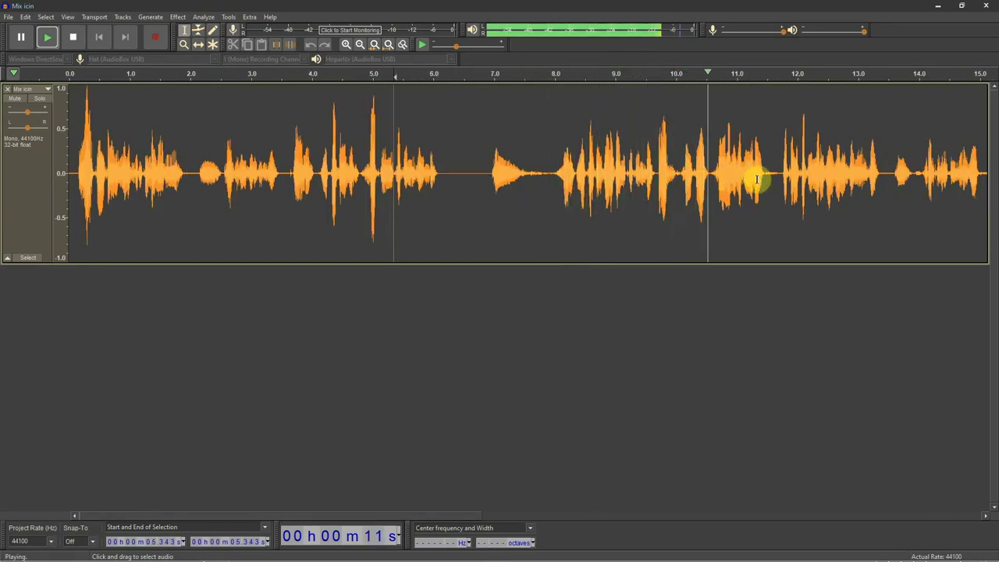
pyautogui.press('space')
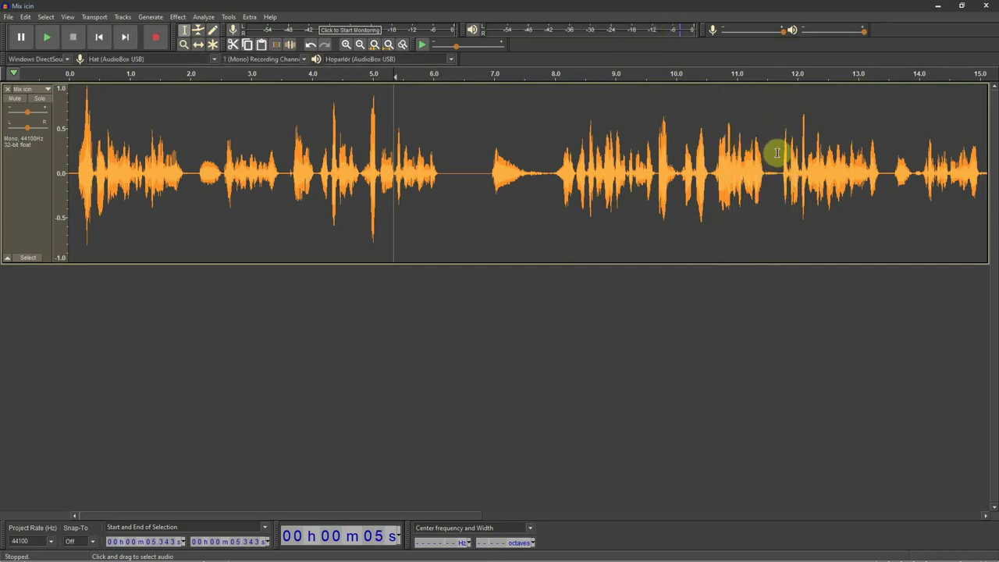
pyautogui.click(769, 160)
pyautogui.scroll(2, 761, 164)
pyautogui.click(516, 161)
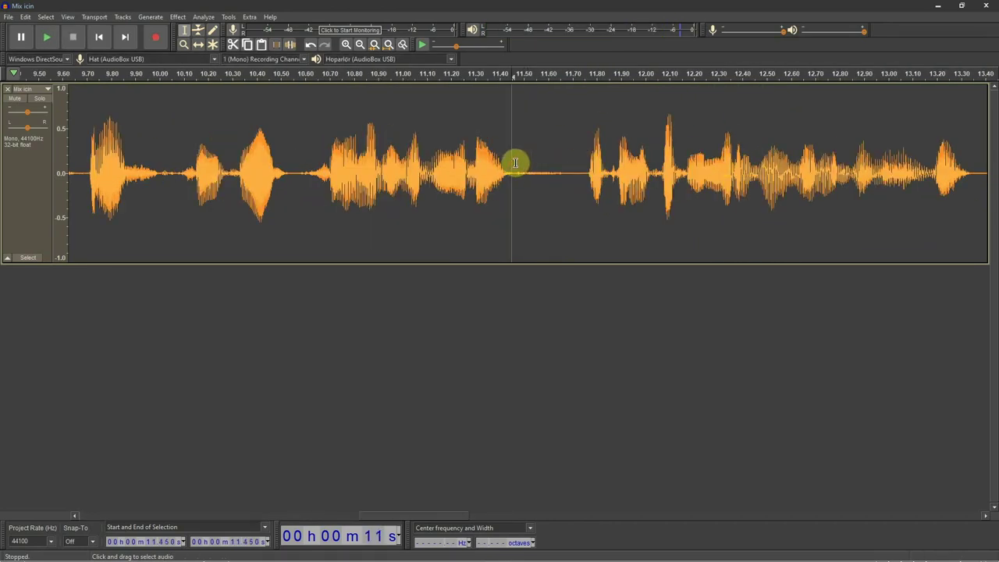
pyautogui.moveTo(528, 162); pyautogui.dragTo(586, 162)
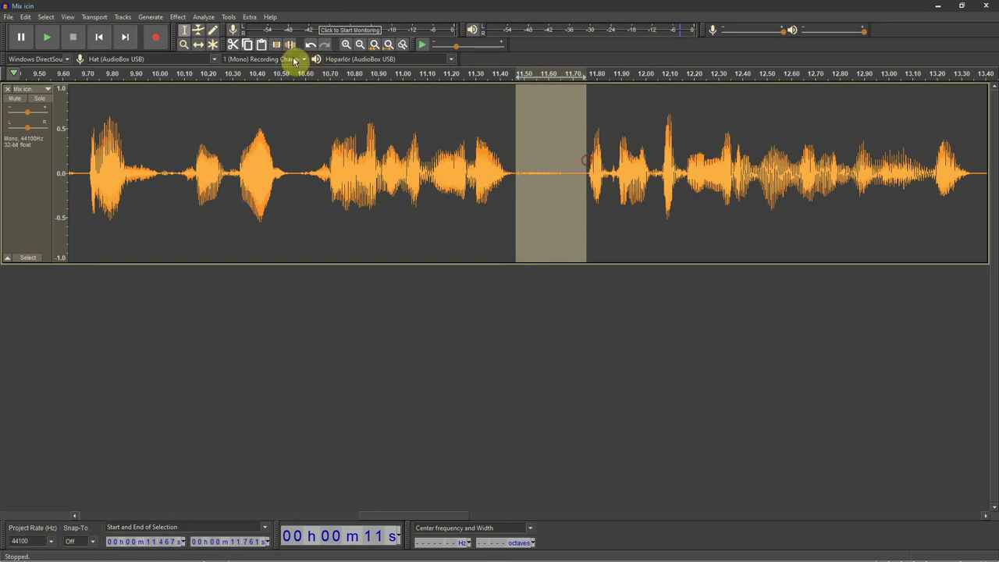
pyautogui.click(289, 45)
# Silence the next pause from about 13.36 s to 13.59 s.
pyautogui.scroll(-2, 527, 156)
pyautogui.click(610, 160)
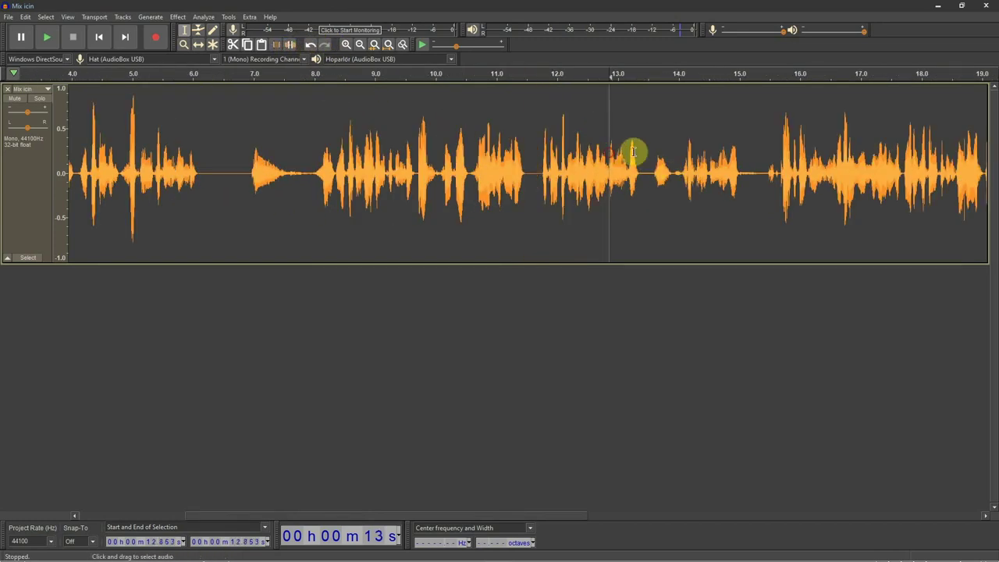
pyautogui.scroll(2, 659, 159)
pyautogui.moveTo(652, 166); pyautogui.dragTo(710, 166)
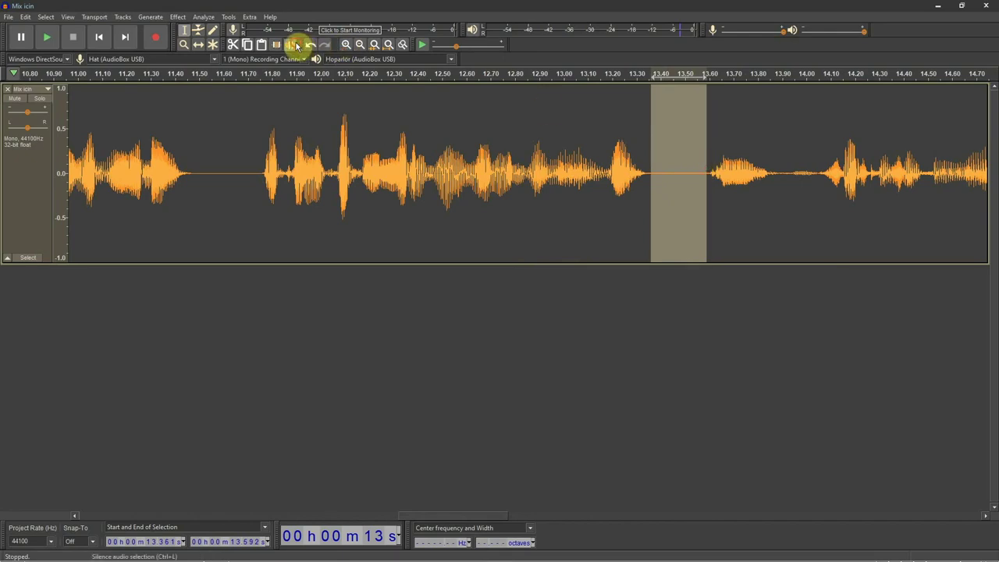
pyautogui.scroll(-1, 579, 134)
pyautogui.scroll(-1, 578, 148)
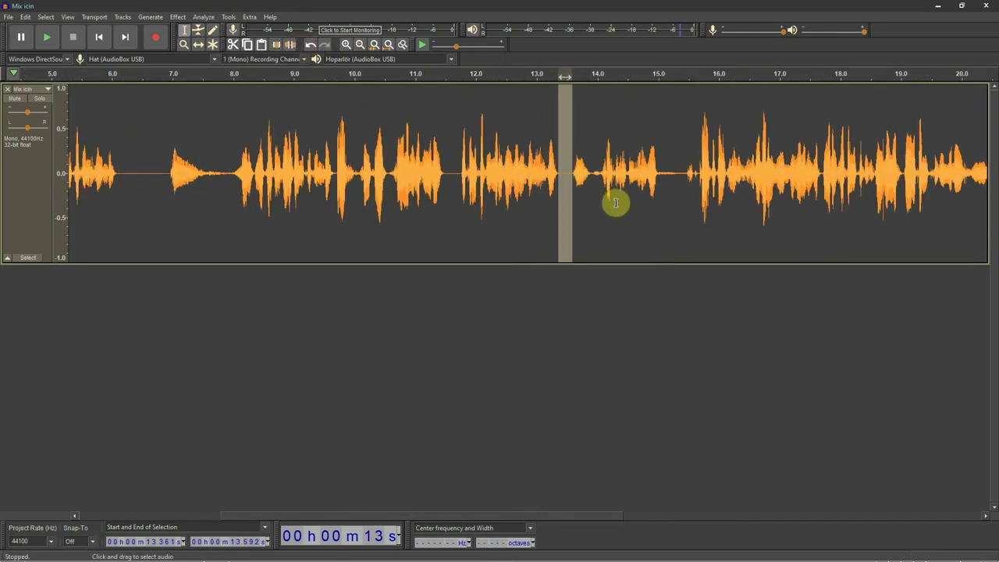
# Play the recording from about 10.79 s through the silenced pauses, and stop playback at about 16 s.
pyautogui.click(438, 153)
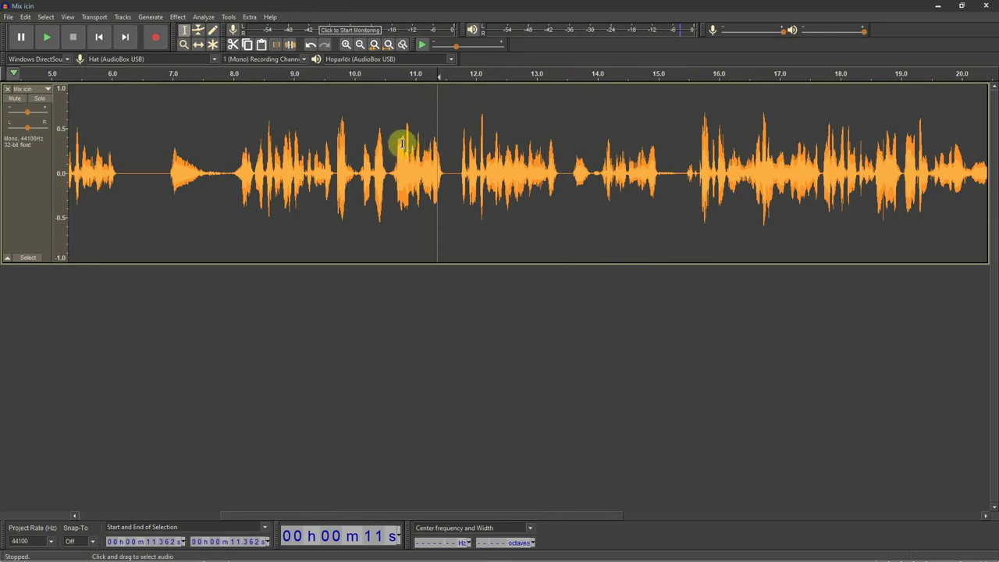
pyautogui.click(403, 145)
pyautogui.press('space')
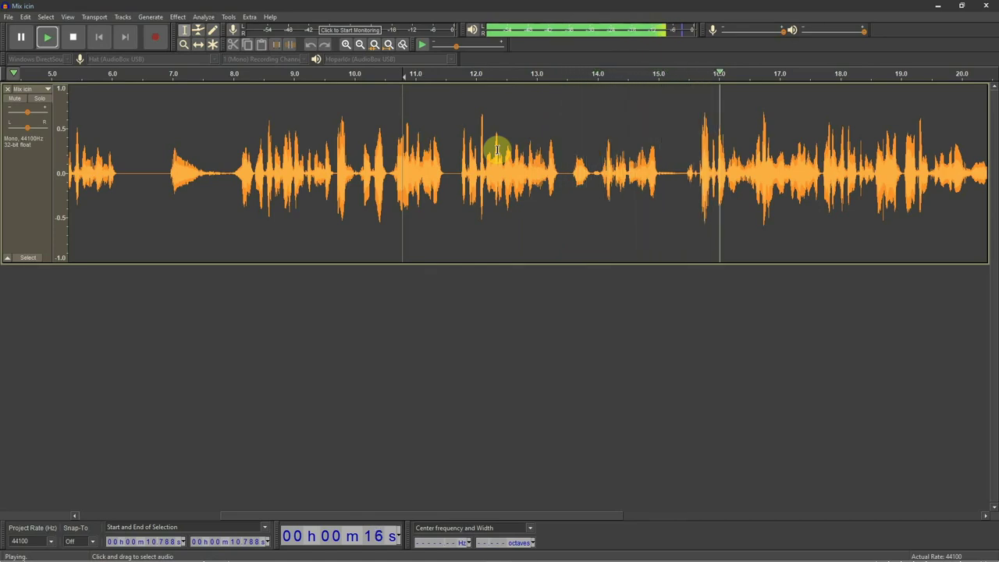
pyautogui.press('space')
# Undo the silencing of the pauses to restore the noise-reduced recording.
pyautogui.scroll(-1, 470, 141)
pyautogui.scroll(-1, 469, 141)
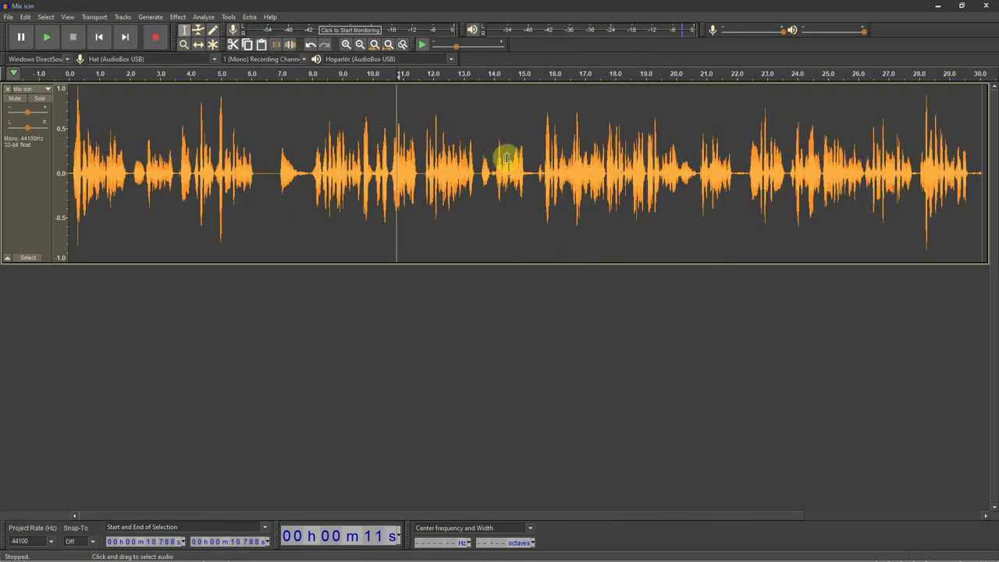
pyautogui.hotkey('ctrl', 'z')
pyautogui.hotkey('ctrl', 'z')
pyautogui.hotkey('ctrl', 'z')
pyautogui.hotkey('ctrl', 'z')
pyautogui.hotkey('ctrl', 'z')
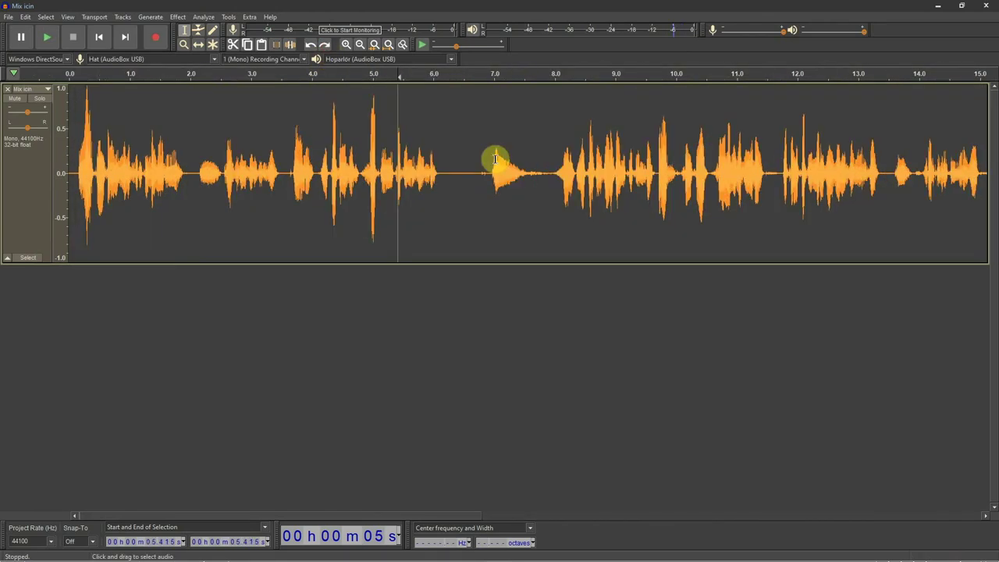
# Select the whole recording from its start, open the Graphic EQ effect and flatten all its bands.
pyautogui.scroll(-2, 442, 160)
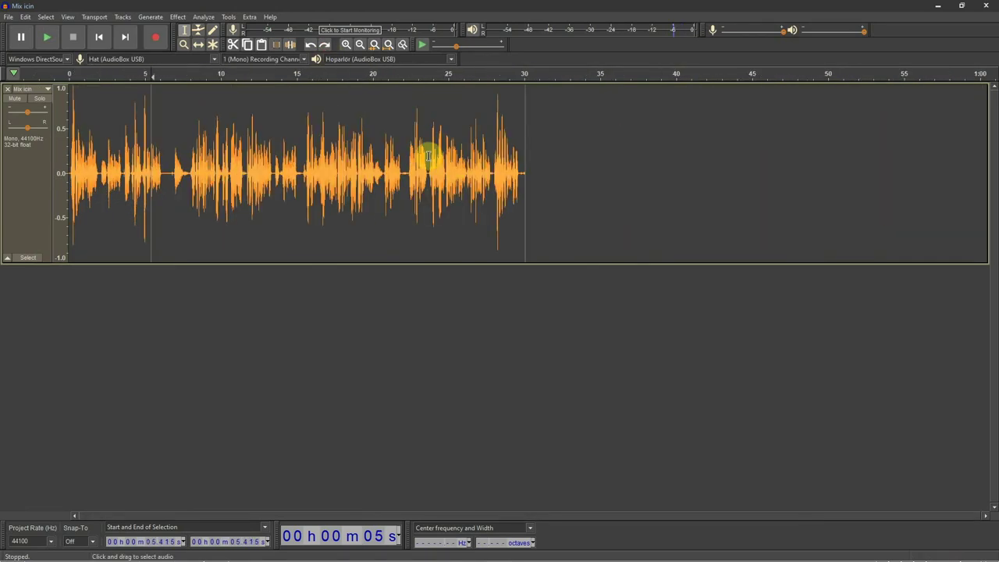
pyautogui.scroll(2, 430, 156)
pyautogui.click(101, 37)
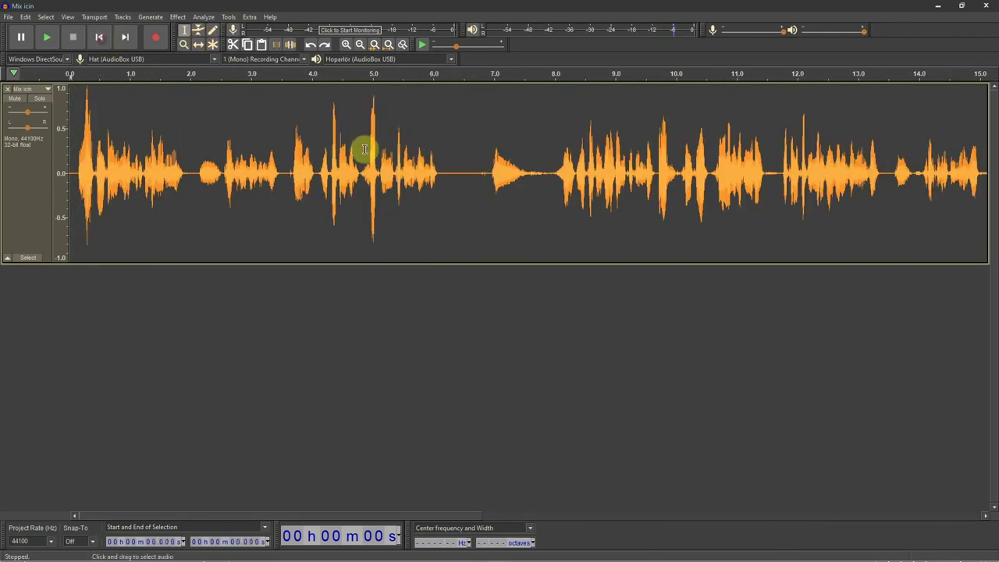
pyautogui.hotkey('ctrl', 'a')
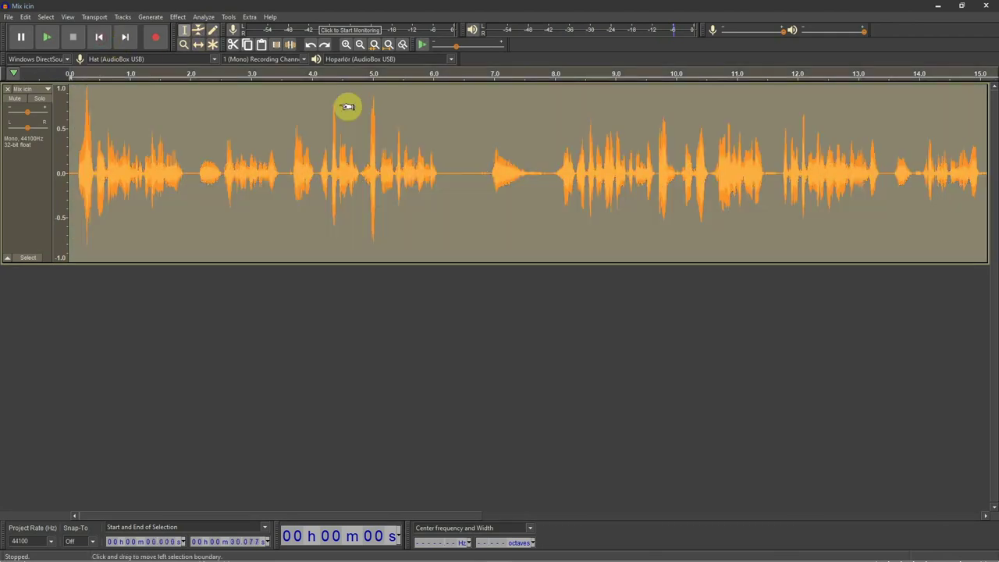
pyautogui.scroll(-2, 338, 105)
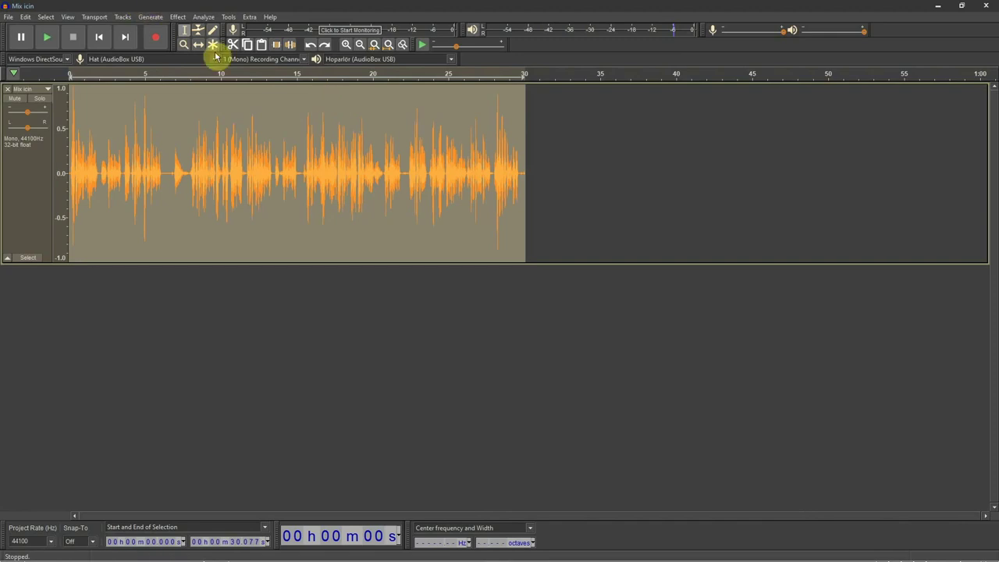
pyautogui.click(180, 18)
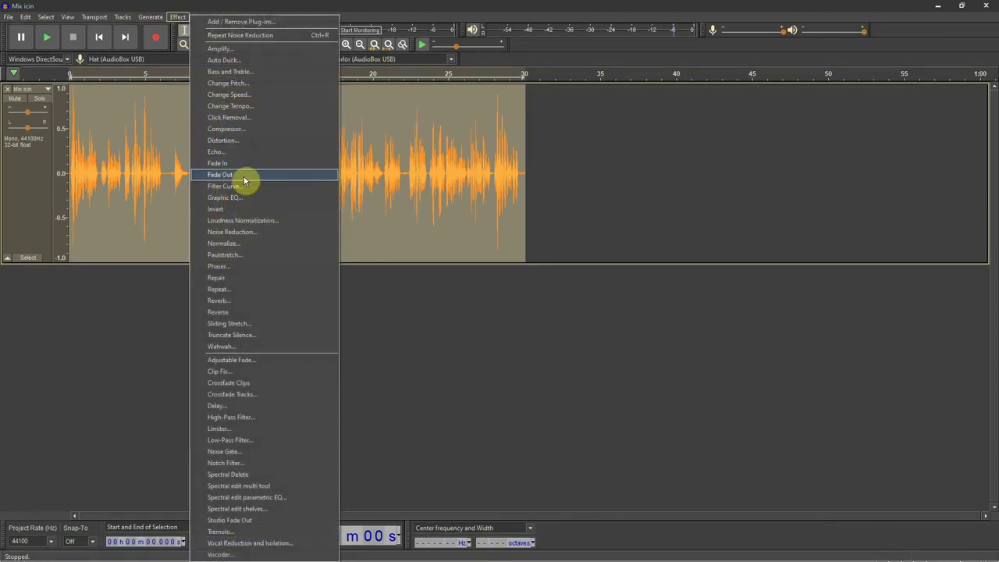
pyautogui.click(234, 200)
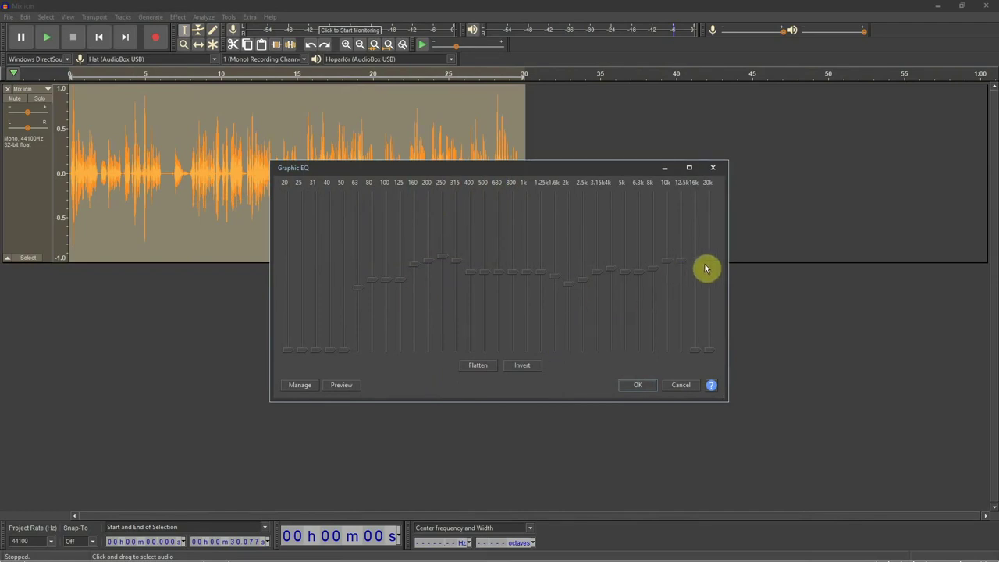
pyautogui.click(471, 367)
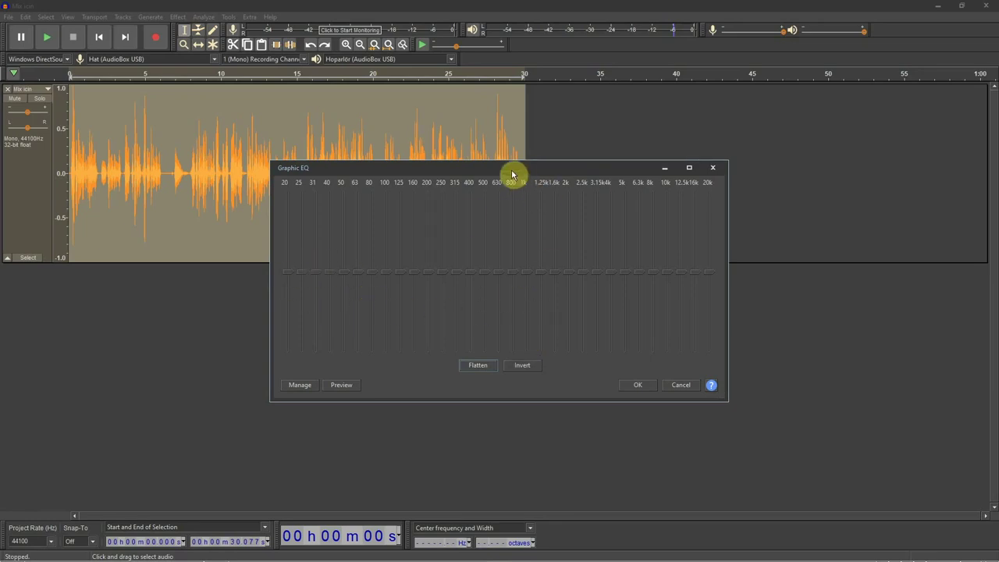
# Cut the 20, 25, 31, 40 and 50 Hz bands of the Graphic EQ to their minimum.
pyautogui.moveTo(513, 174); pyautogui.dragTo(515, 173)
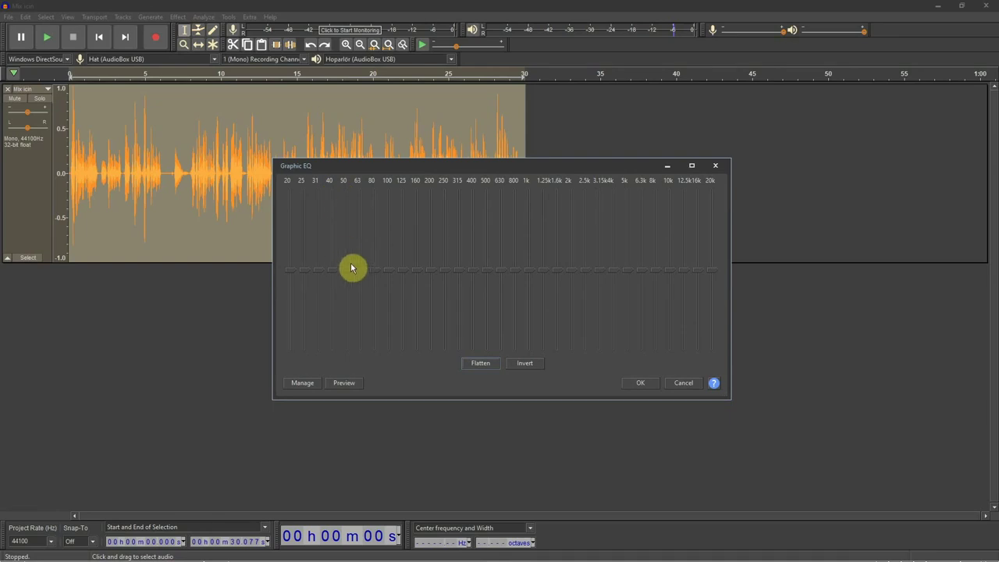
pyautogui.moveTo(503, 168); pyautogui.dragTo(498, 166)
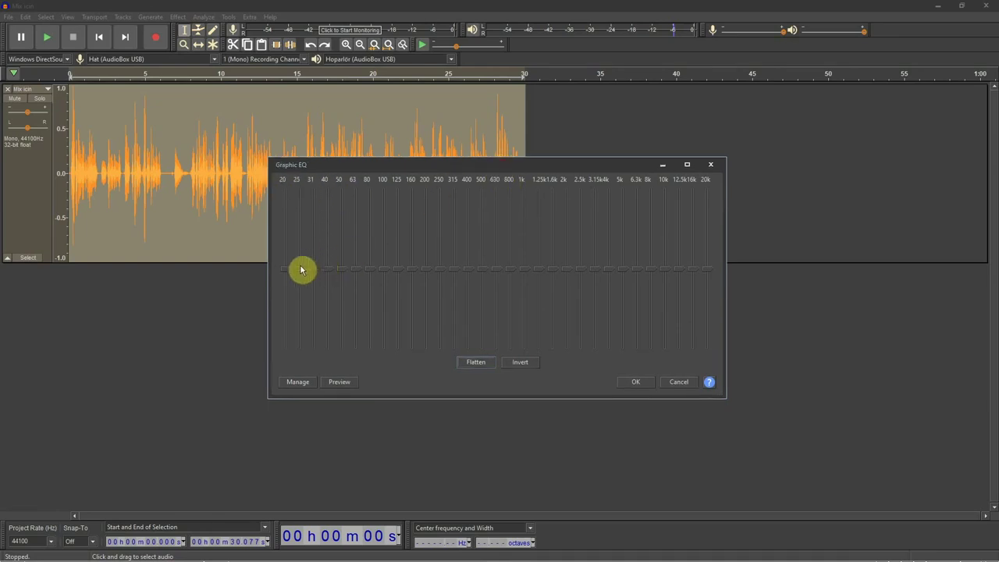
pyautogui.moveTo(288, 273); pyautogui.dragTo(306, 349)
pyautogui.moveTo(319, 268); pyautogui.dragTo(319, 356)
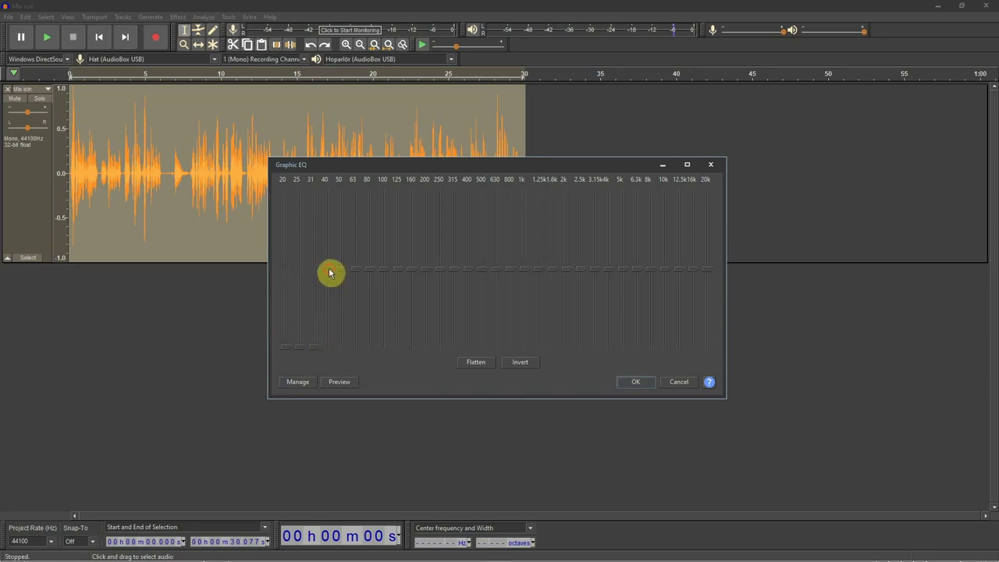
pyautogui.moveTo(330, 272); pyautogui.dragTo(349, 367)
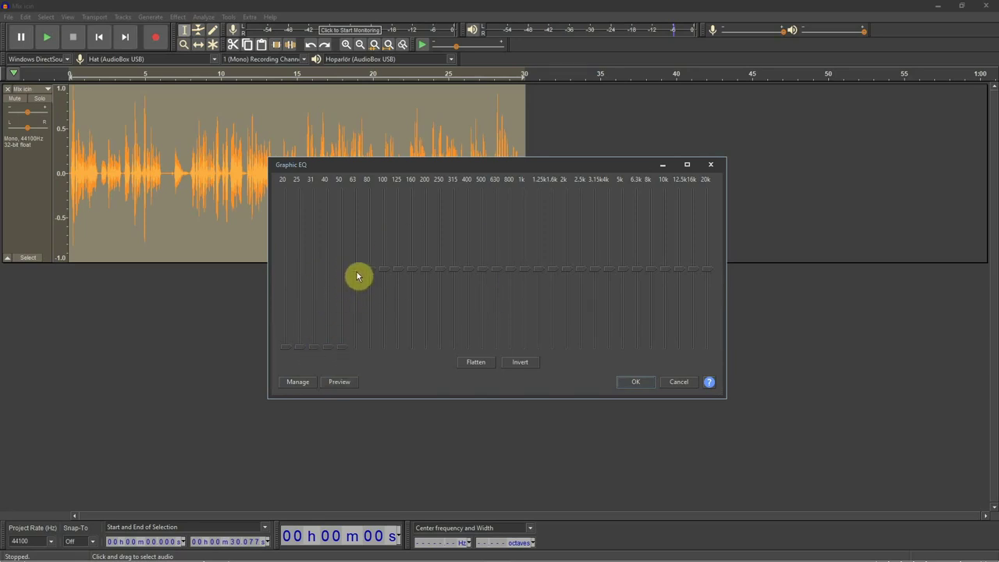
# Lower the 63 Hz band slightly, cut the 20 kHz band to -20 dB and preview the equalized sound.
pyautogui.moveTo(357, 273); pyautogui.dragTo(358, 289)
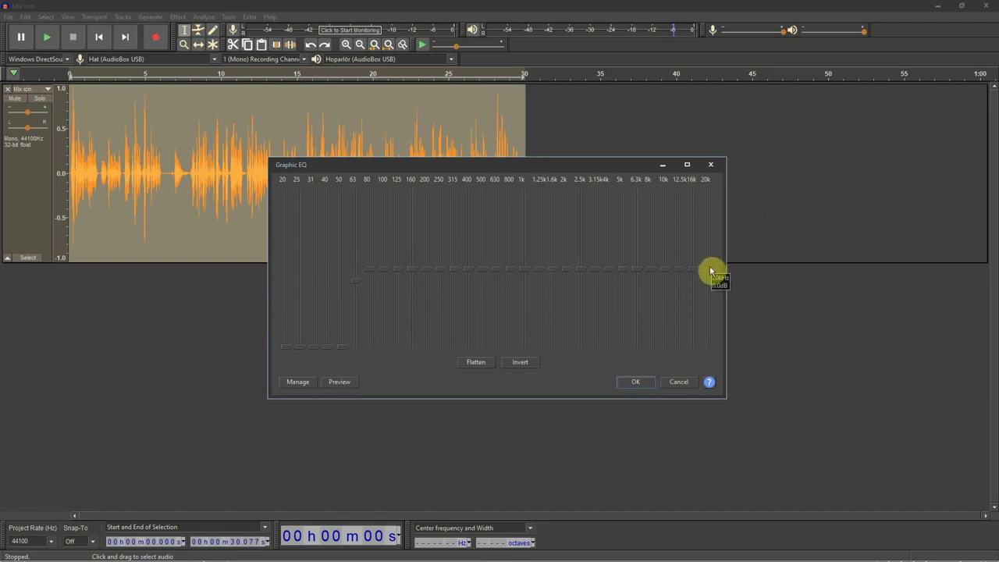
pyautogui.moveTo(710, 271); pyautogui.dragTo(714, 320)
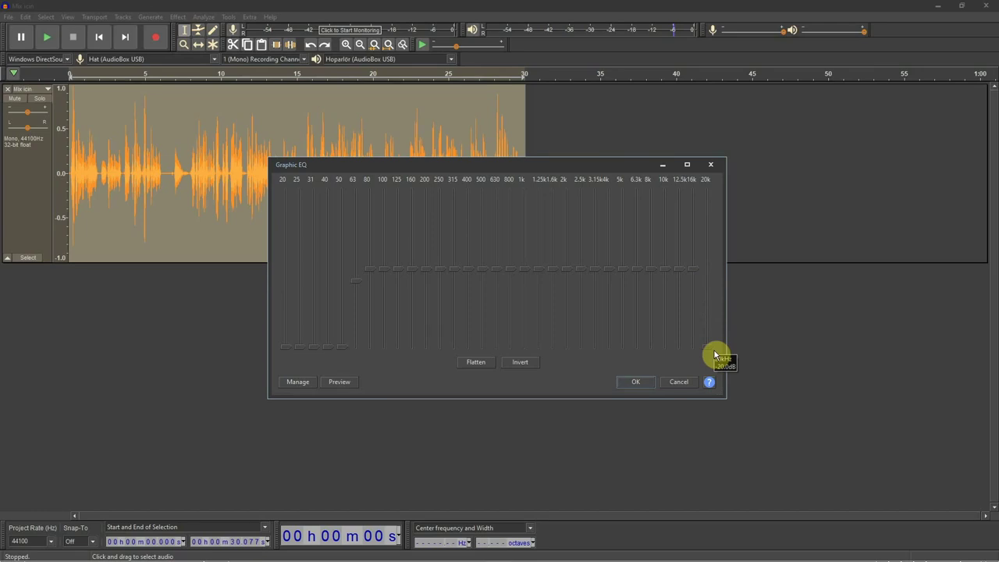
pyautogui.click(340, 382)
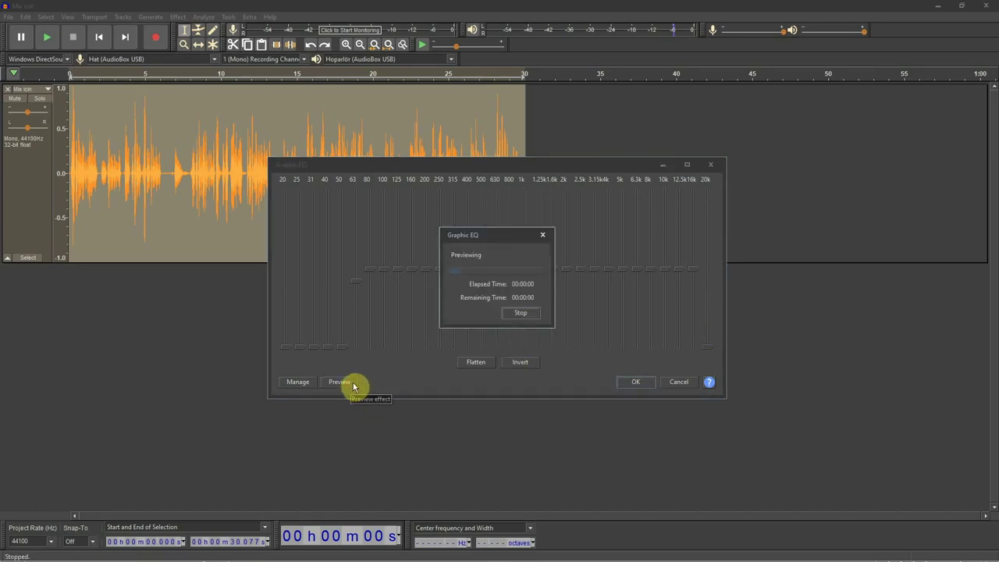
pyautogui.click(521, 314)
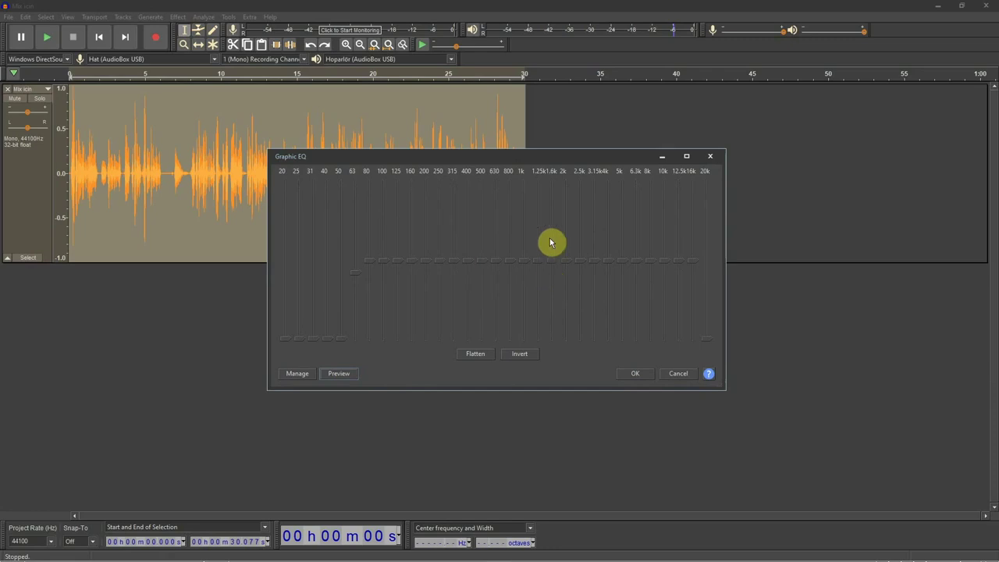
# Boost only the 1 kHz band strongly and preview how it colours the voice.
pyautogui.moveTo(504, 156); pyautogui.dragTo(514, 166)
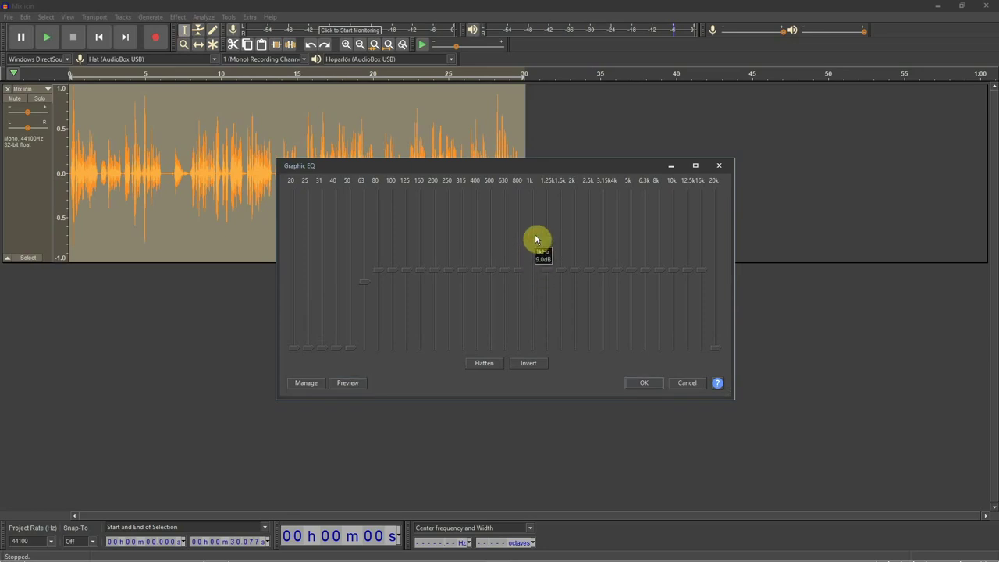
pyautogui.moveTo(535, 233); pyautogui.dragTo(534, 212)
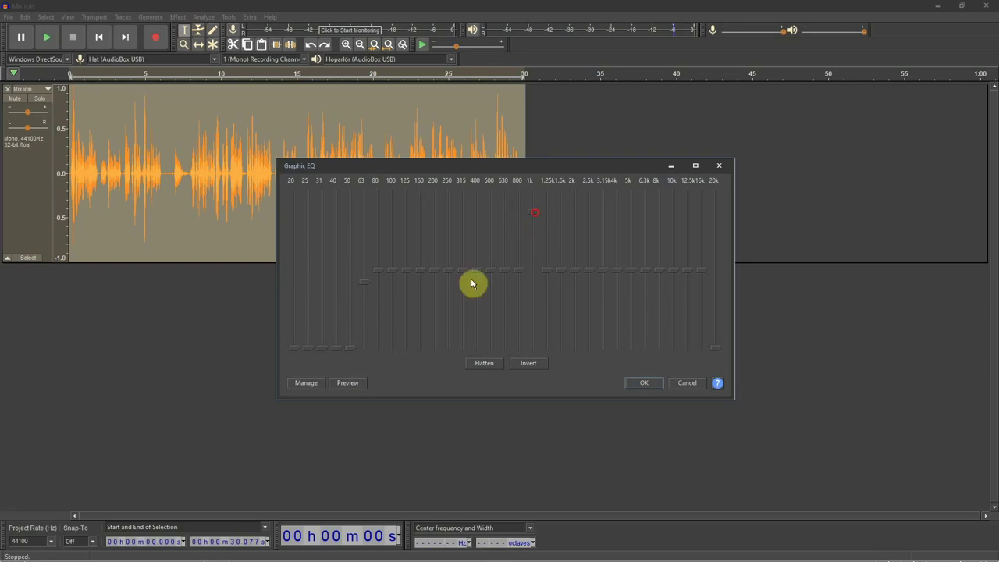
pyautogui.click(348, 383)
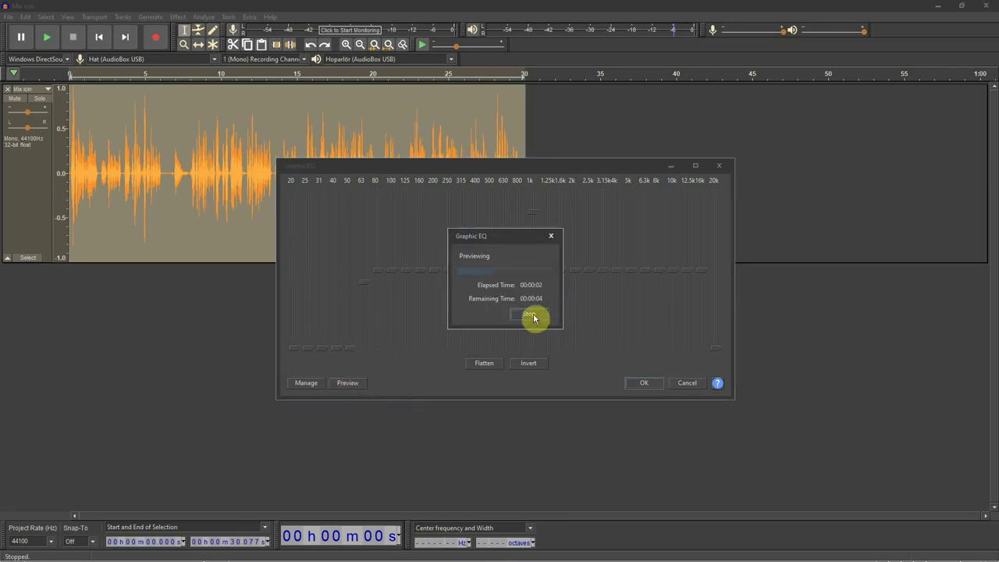
pyautogui.click(534, 316)
# Return the 1 kHz band to flat, boost the 1.25 kHz band strongly and preview the sound.
pyautogui.moveTo(538, 212)
pyautogui.mouseDown()
pyautogui.moveTo(536, 271)
pyautogui.moveTo(552, 217)
pyautogui.mouseUp()
pyautogui.click(353, 383)
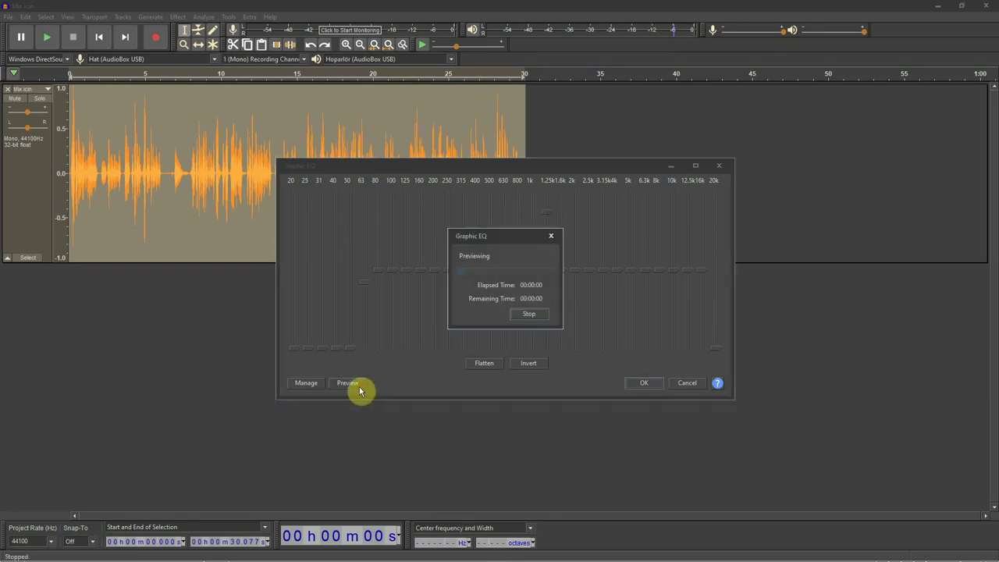
pyautogui.click(534, 316)
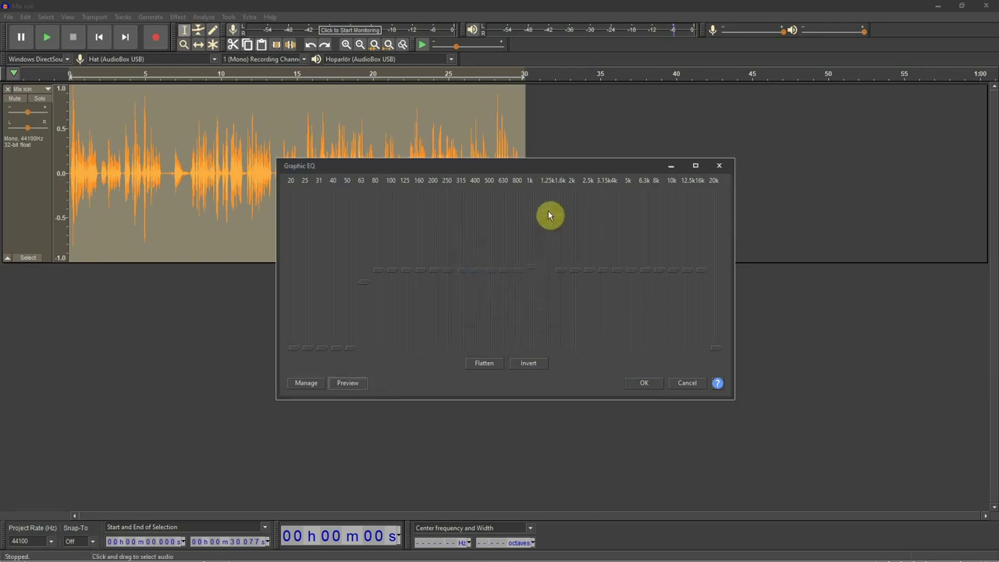
# Return the 1.25 kHz band to flat, boost the 1.6 kHz band strongly and preview the sound.
pyautogui.moveTo(548, 215); pyautogui.dragTo(570, 218)
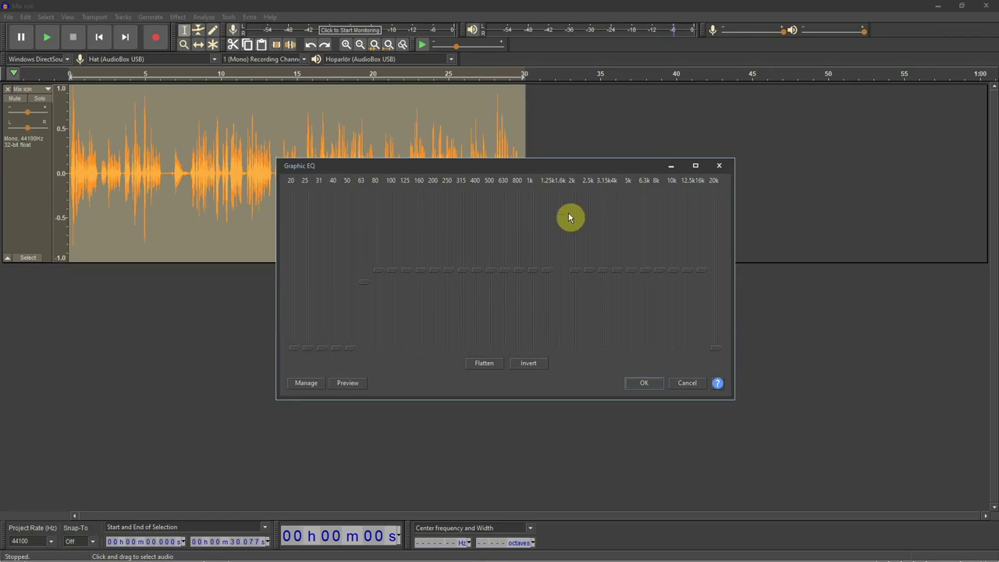
pyautogui.click(305, 384)
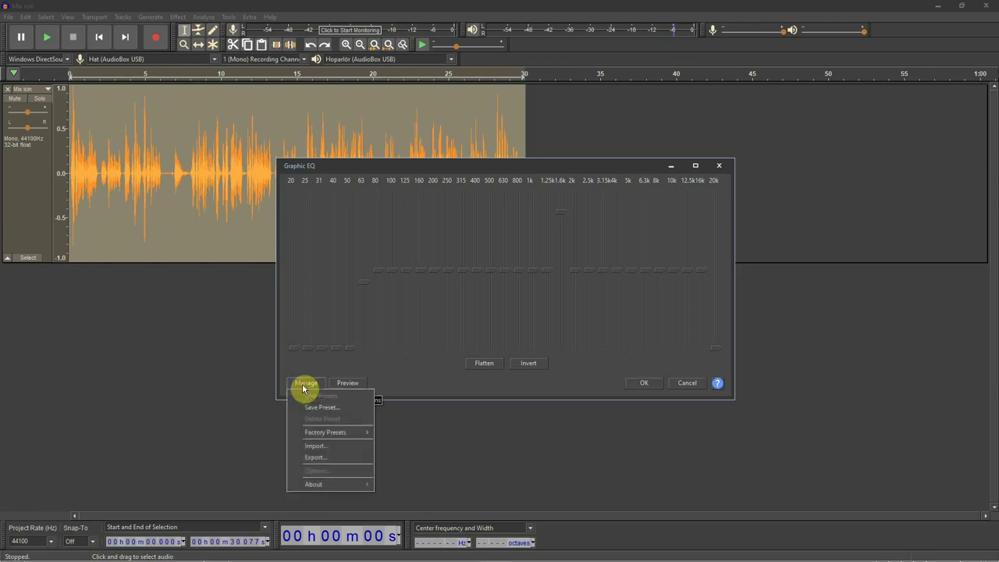
pyautogui.click(350, 383)
pyautogui.click(348, 383)
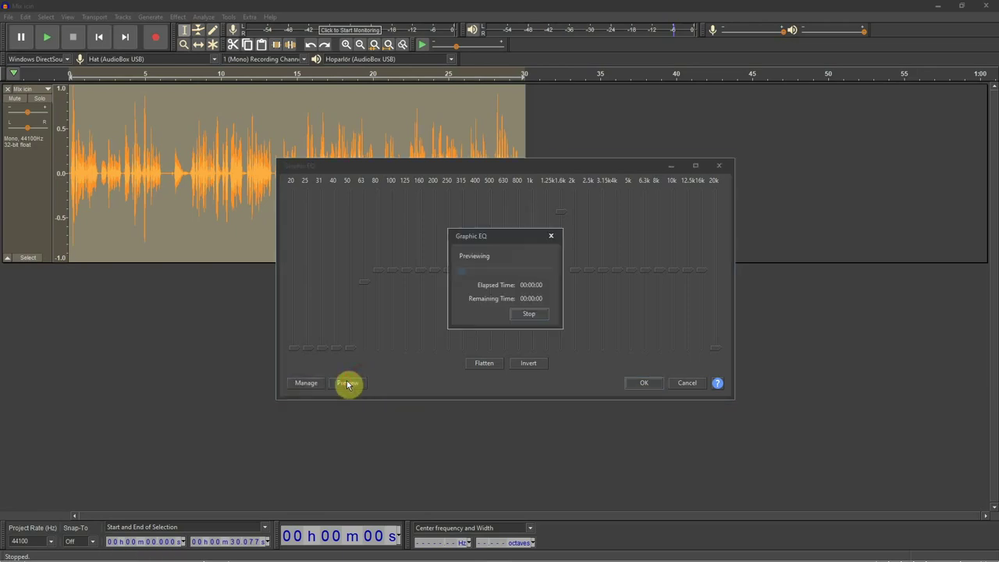
pyautogui.click(530, 315)
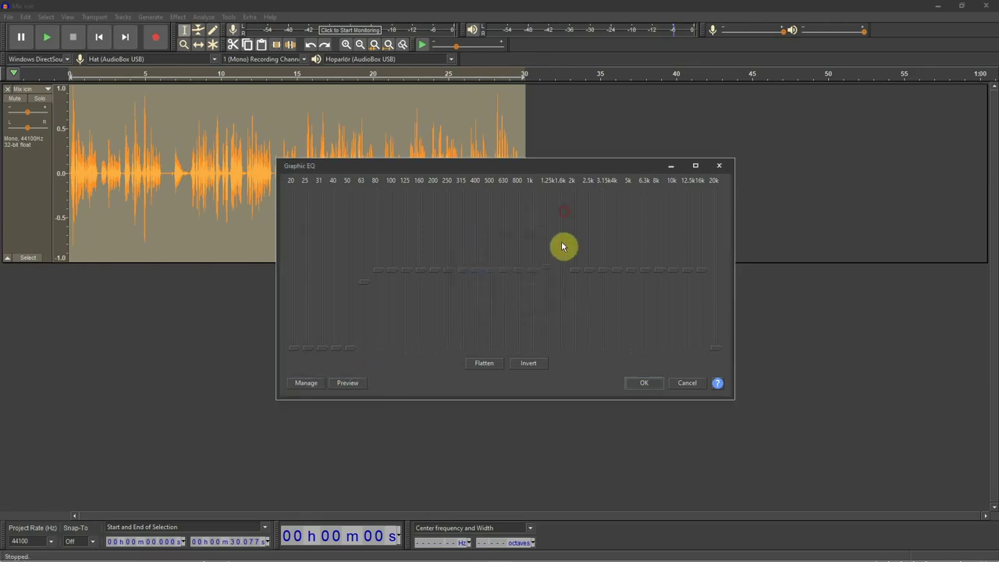
# Return the 1.6 kHz band to flat, boost the 2 kHz band to 16 dB and preview the sound.
pyautogui.moveTo(580, 274); pyautogui.dragTo(580, 219)
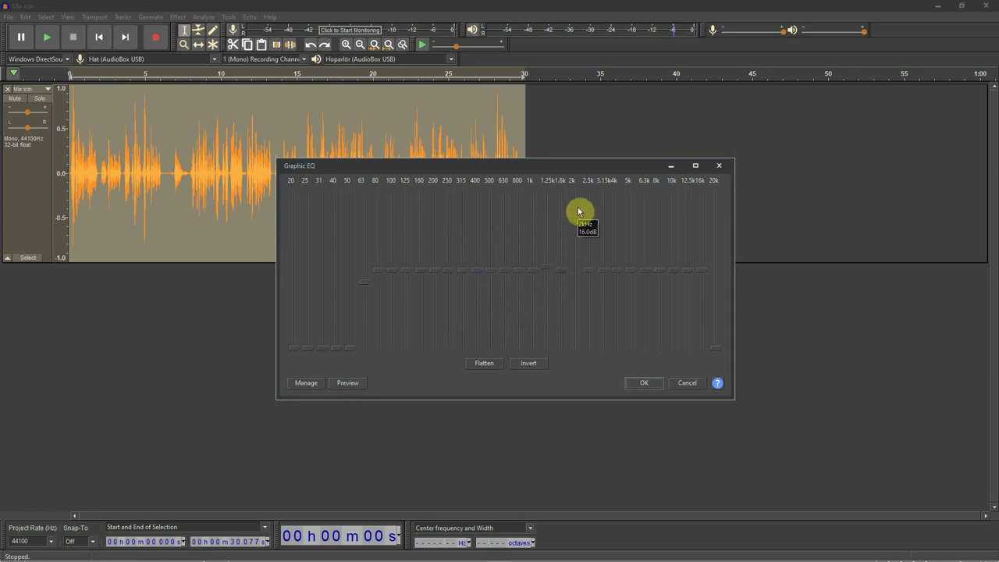
pyautogui.click(347, 383)
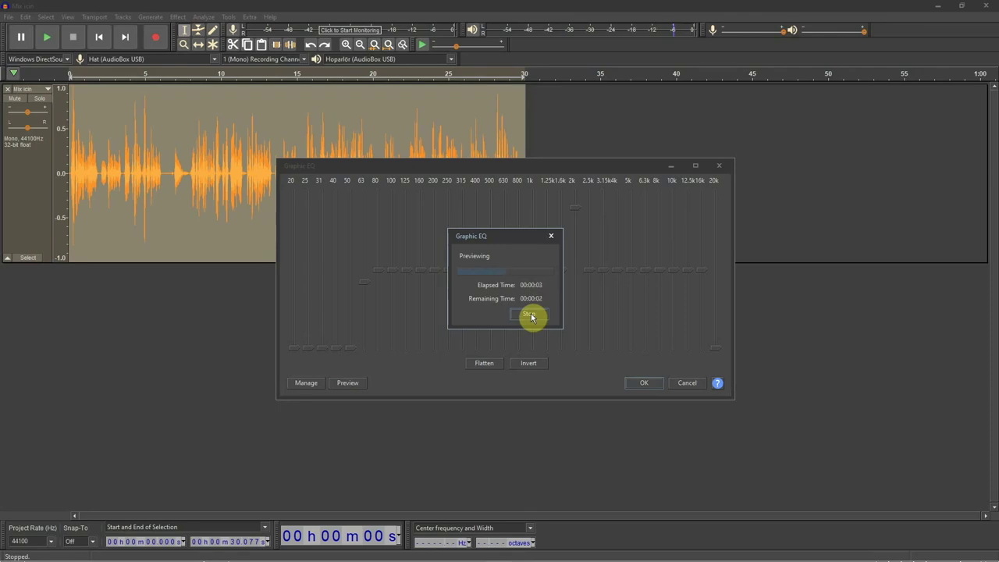
pyautogui.click(532, 314)
# Lower the 1.6 kHz and 2 kHz bands slightly below flat and preview the equalized voice.
pyautogui.moveTo(574, 202); pyautogui.dragTo(577, 273)
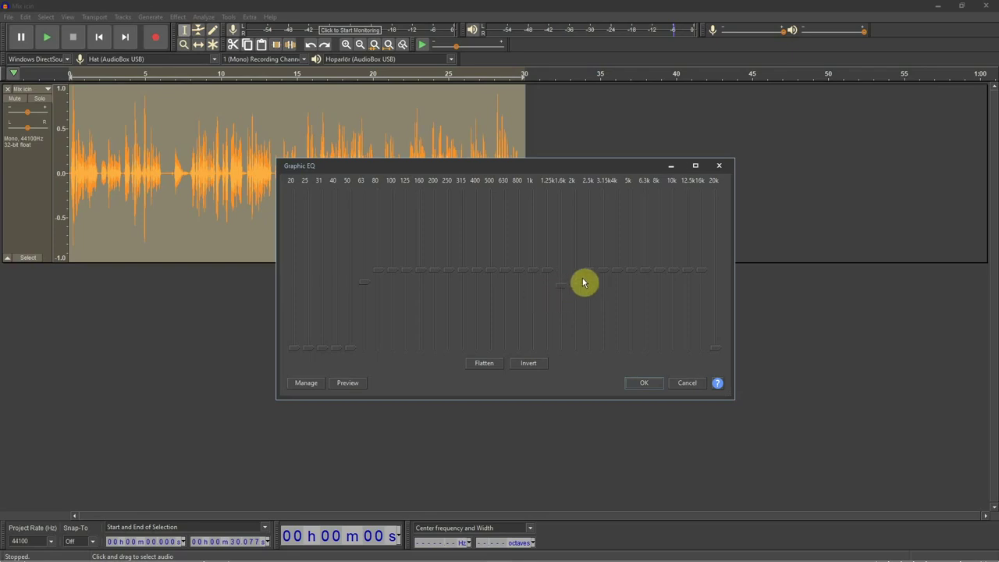
pyautogui.click(349, 383)
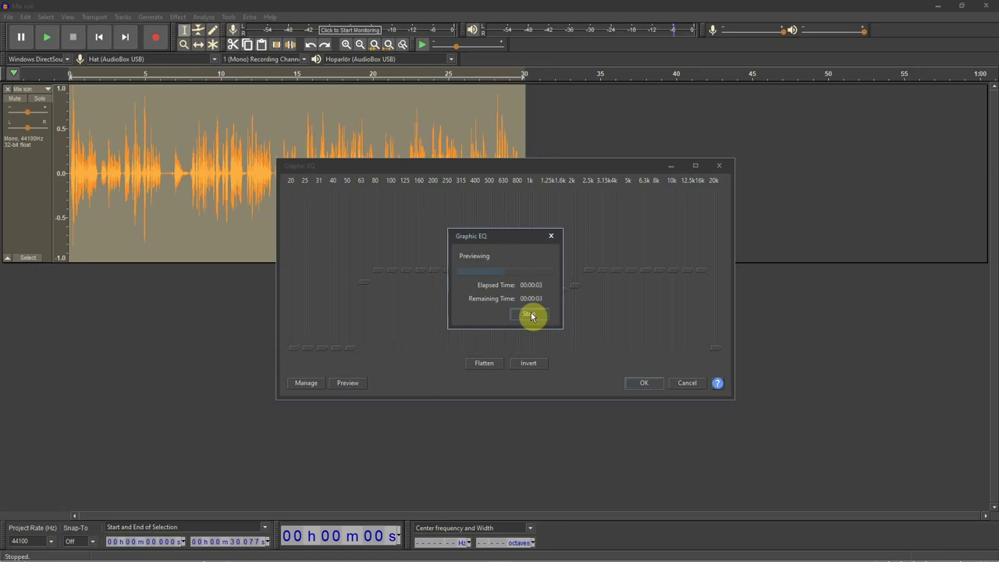
pyautogui.click(531, 315)
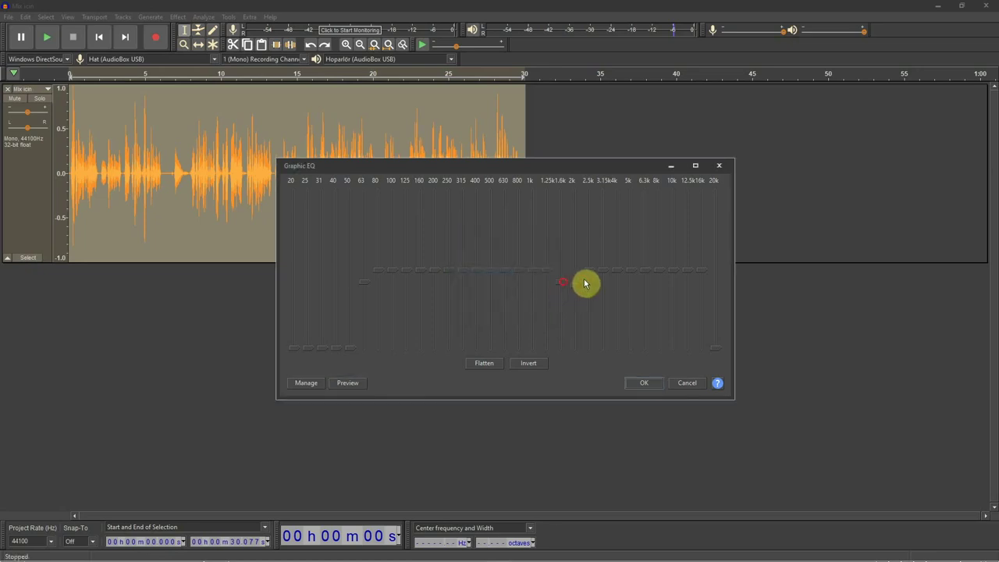
# Boost the 2.5 kHz band strongly and preview how it colours the voice.
pyautogui.moveTo(585, 283); pyautogui.dragTo(589, 211)
pyautogui.click(348, 383)
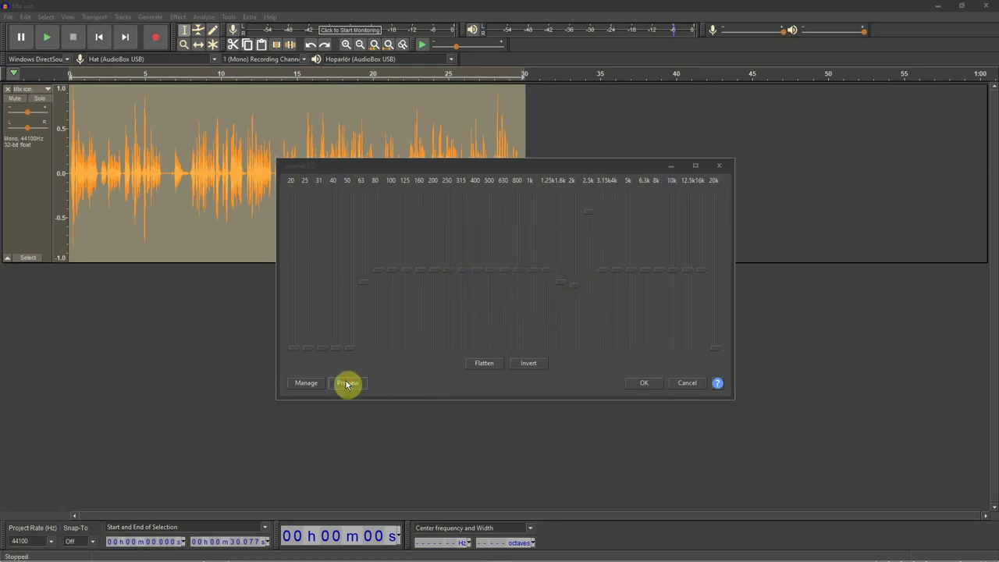
pyautogui.click(531, 314)
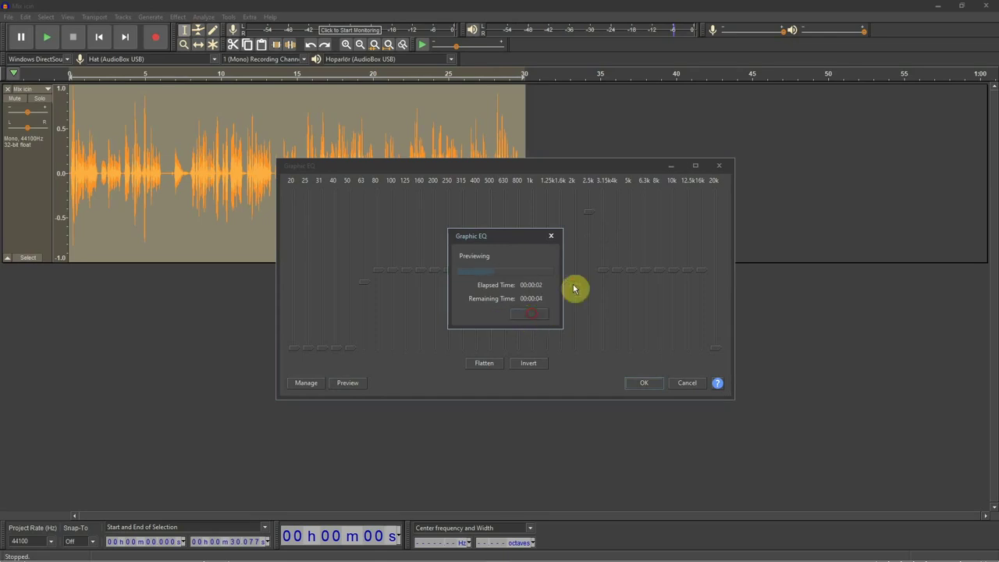
# Lower the 2.5 kHz band to about -2 dB and preview the equalized voice.
pyautogui.moveTo(589, 211); pyautogui.dragTo(592, 282)
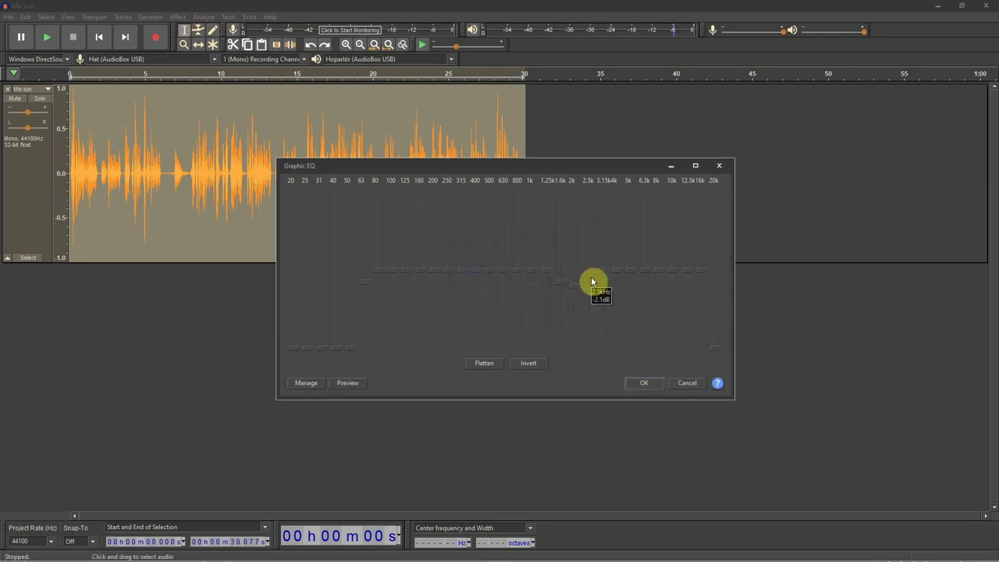
pyautogui.click(348, 382)
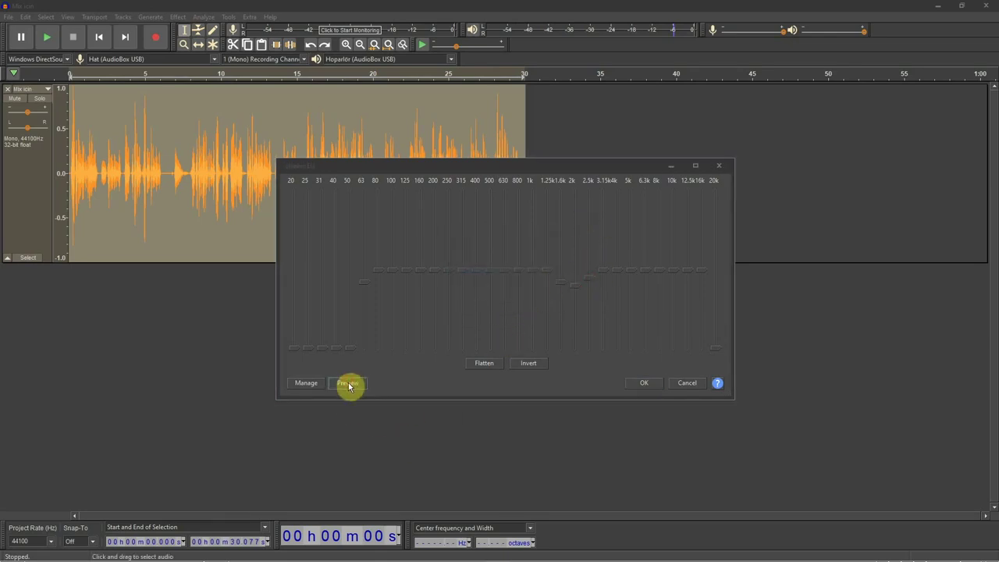
pyautogui.click(529, 313)
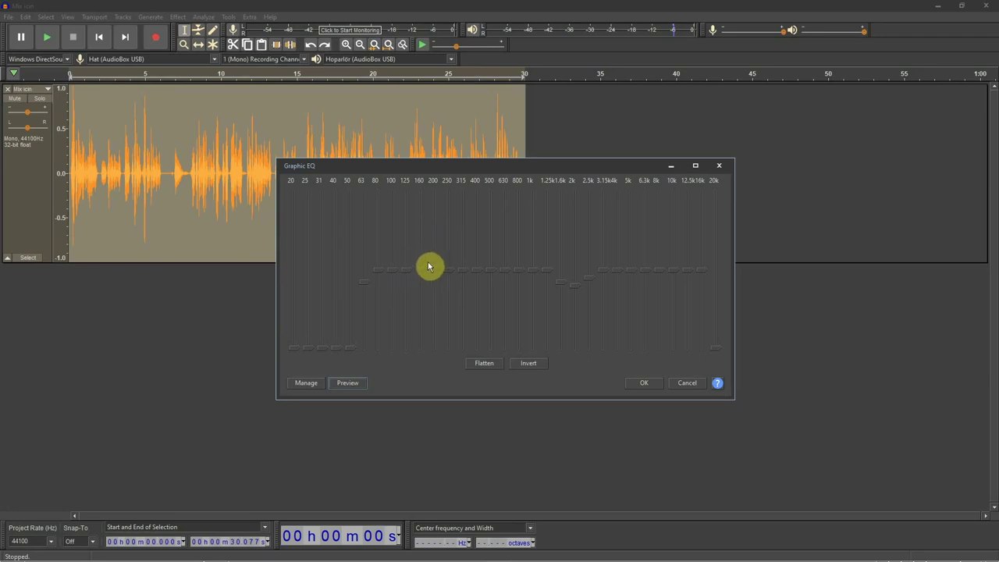
# Slope the 63, 80 and 100 Hz bands below flat, raise the 125 to 250 Hz bands slightly and preview the sound.
pyautogui.click(368, 286)
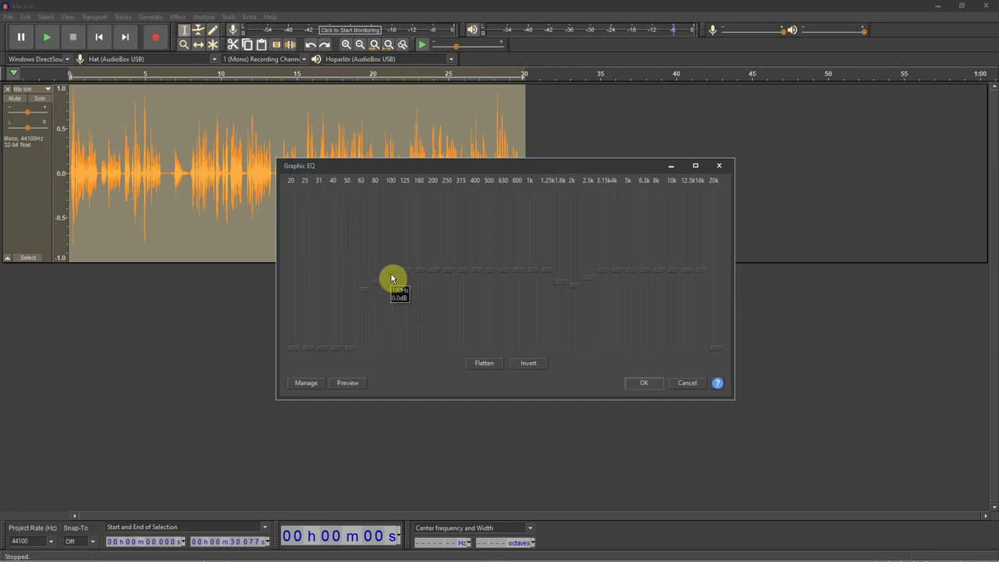
pyautogui.scroll(-1, 394, 275)
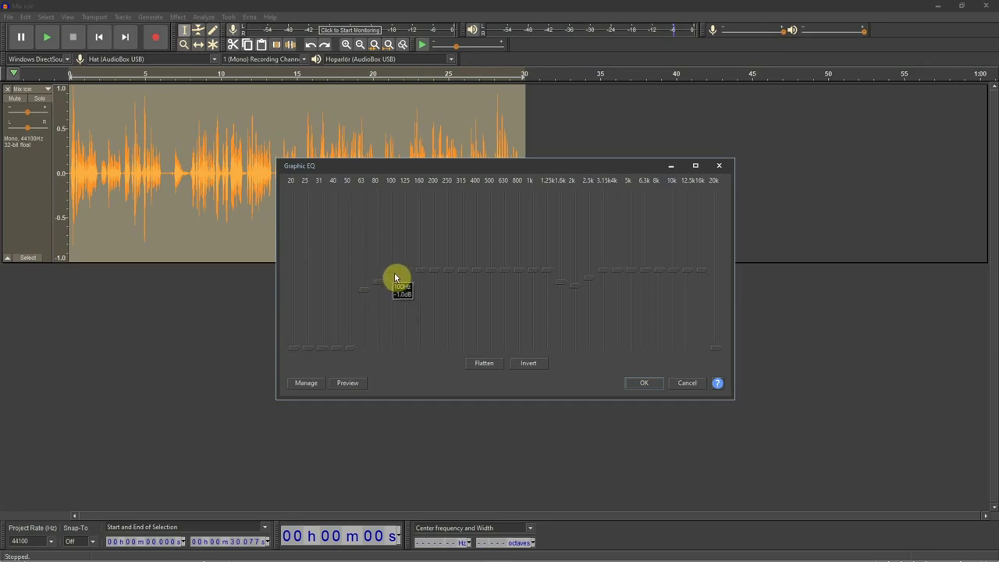
pyautogui.scroll(-1, 395, 277)
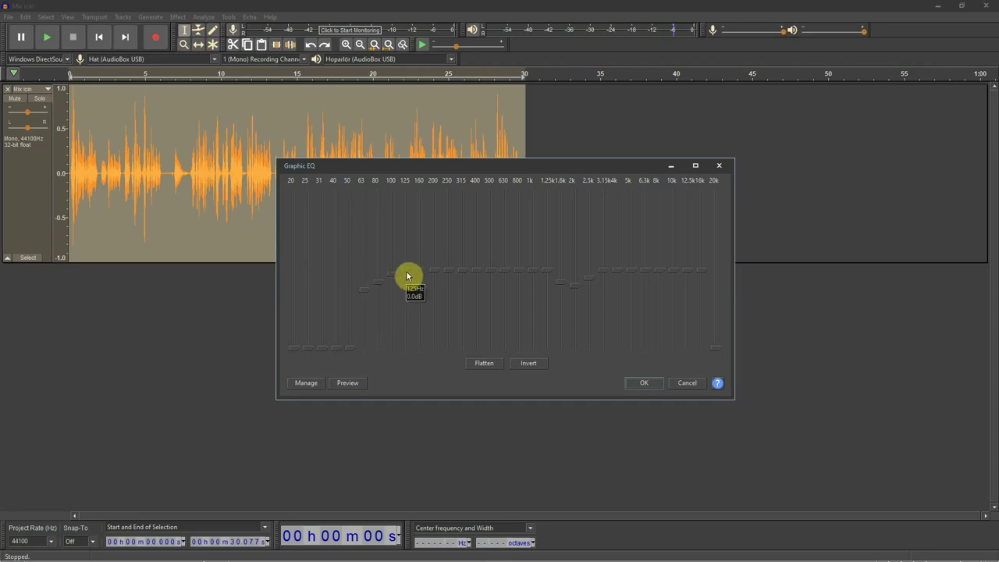
pyautogui.moveTo(408, 279)
pyautogui.mouseDown()
pyautogui.moveTo(410, 258)
pyautogui.moveTo(422, 258)
pyautogui.moveTo(407, 266)
pyautogui.mouseUp()
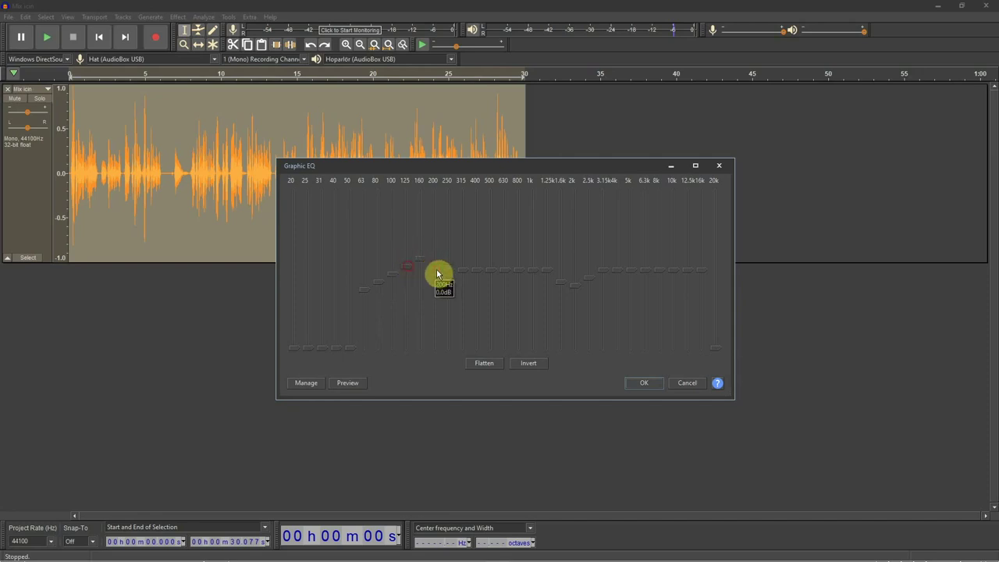
pyautogui.click(349, 382)
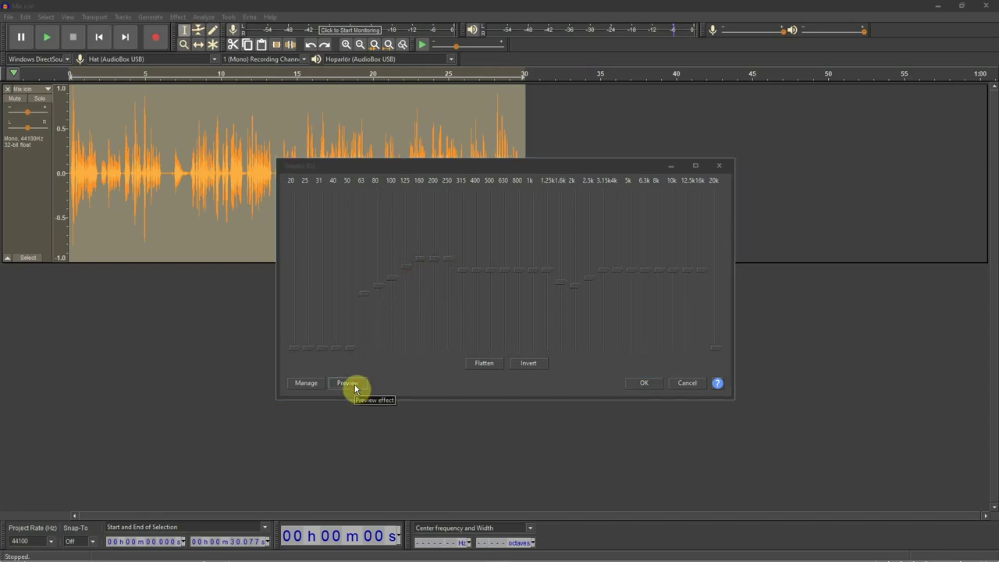
pyautogui.click(527, 316)
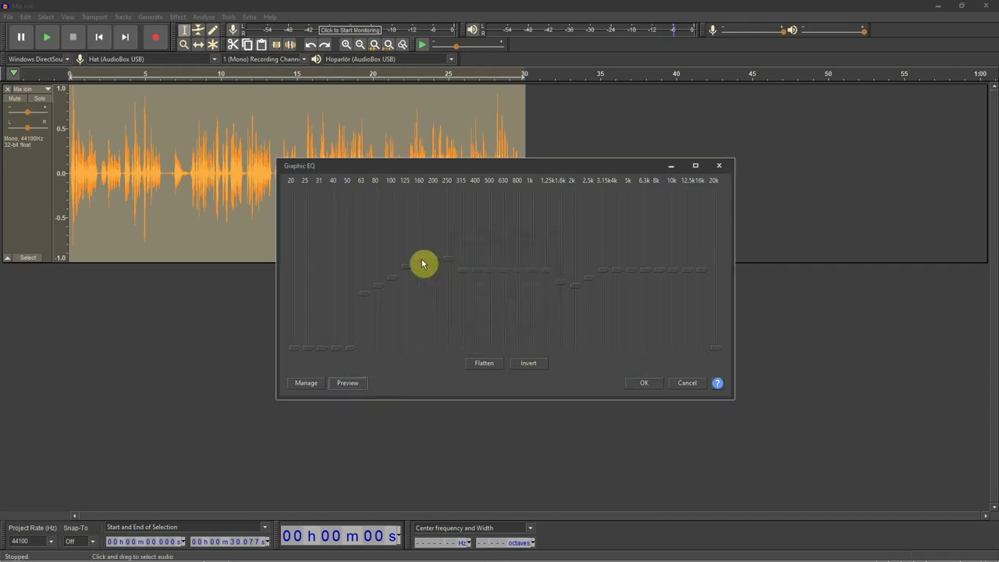
# Raise the 315 Hz and 400 Hz bands slightly, dip the 1.25 kHz and 1.6 kHz bands further and preview the sound.
pyautogui.moveTo(464, 270); pyautogui.dragTo(464, 263)
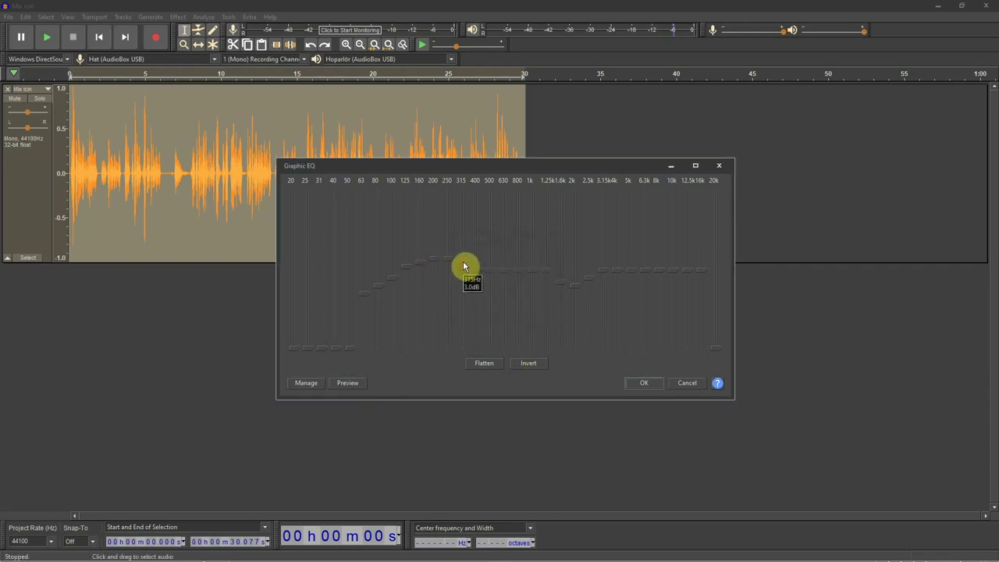
pyautogui.click(348, 383)
pyautogui.click(344, 384)
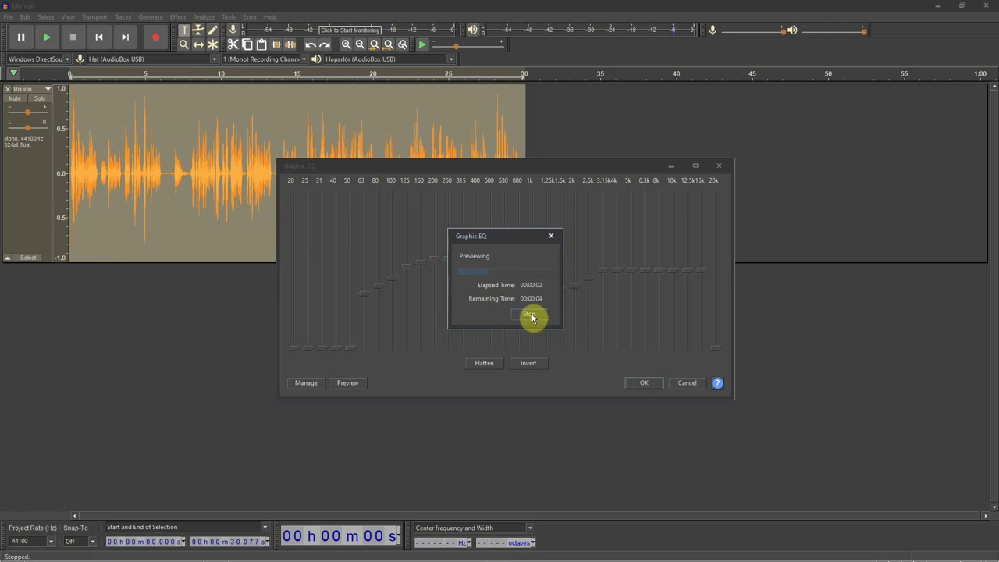
pyautogui.click(530, 315)
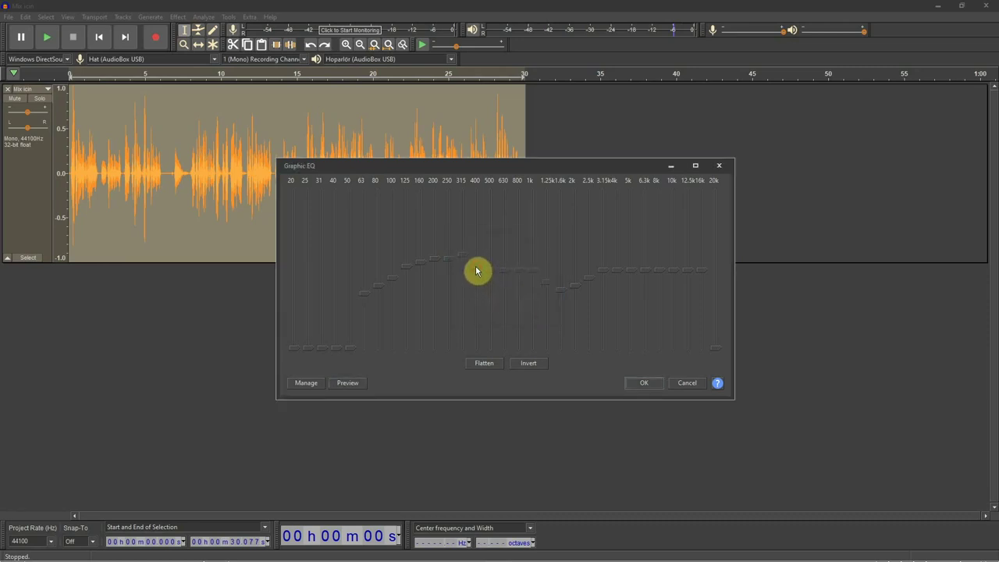
pyautogui.click(348, 383)
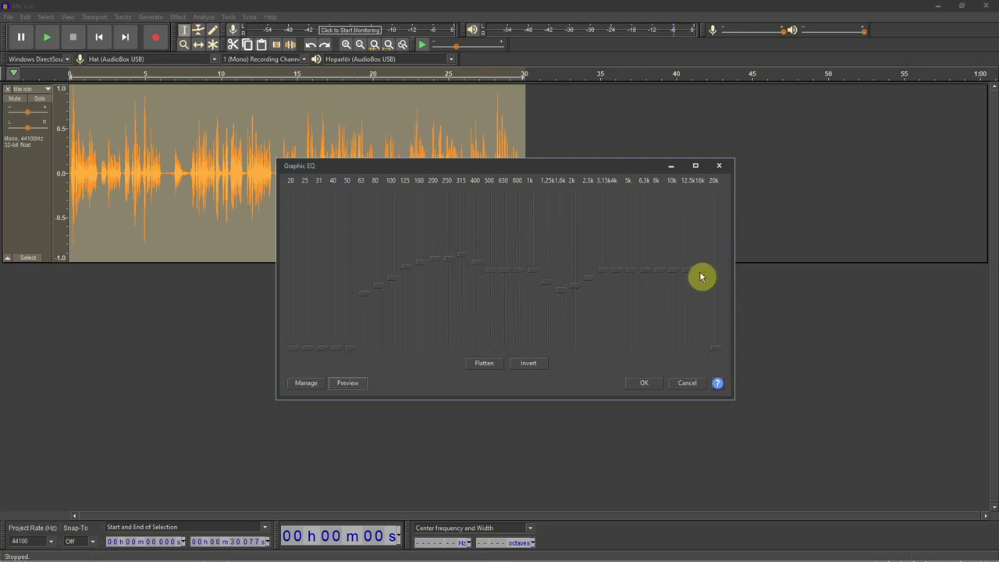
# Raise the 16 kHz band to about 3 dB and the 12.5 kHz band slightly, and preview the treble.
pyautogui.moveTo(704, 273)
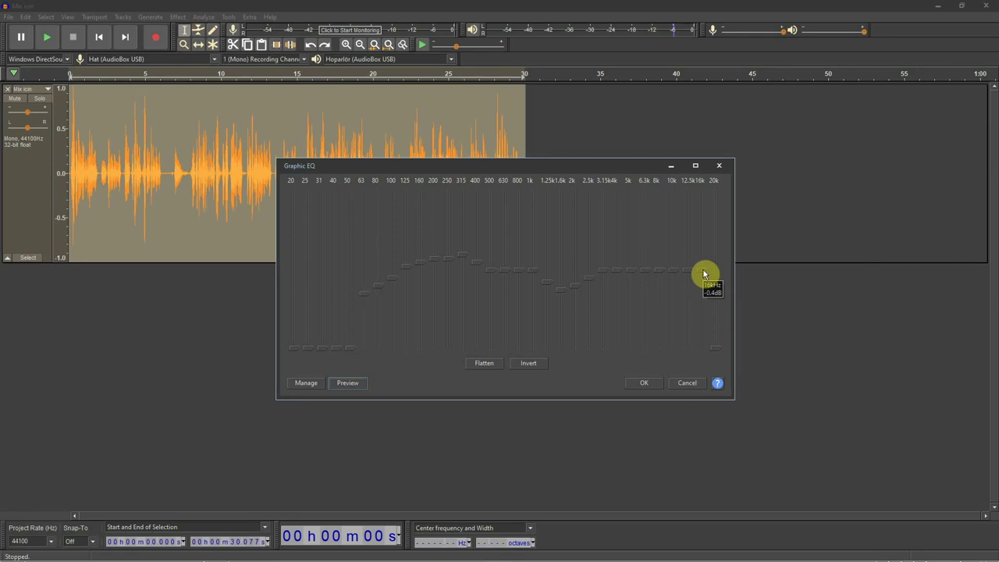
pyautogui.moveTo(620, 166); pyautogui.dragTo(626, 159)
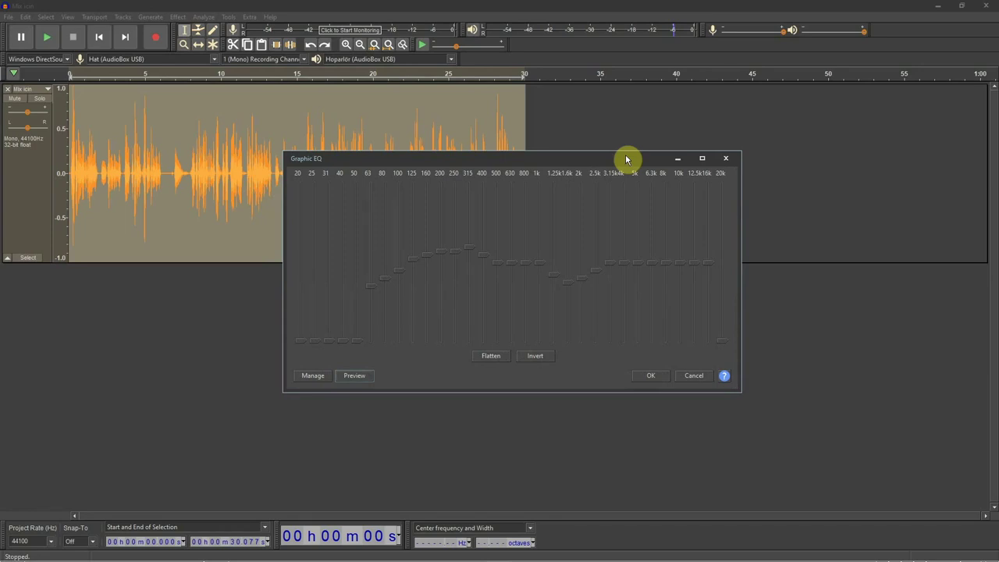
pyautogui.moveTo(625, 159); pyautogui.dragTo(635, 163)
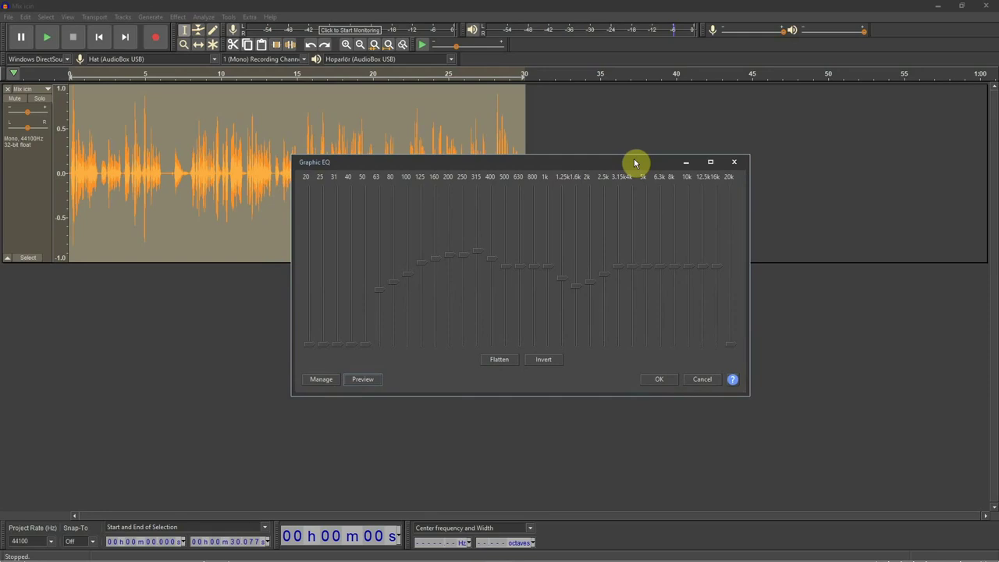
pyautogui.moveTo(632, 165); pyautogui.dragTo(647, 185)
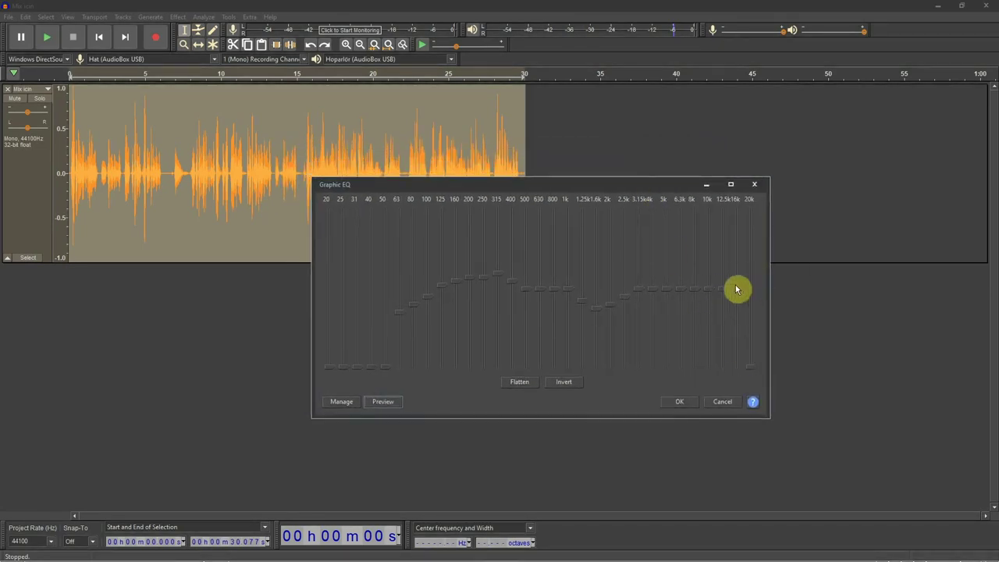
pyautogui.moveTo(738, 290); pyautogui.dragTo(737, 278)
pyautogui.moveTo(736, 279)
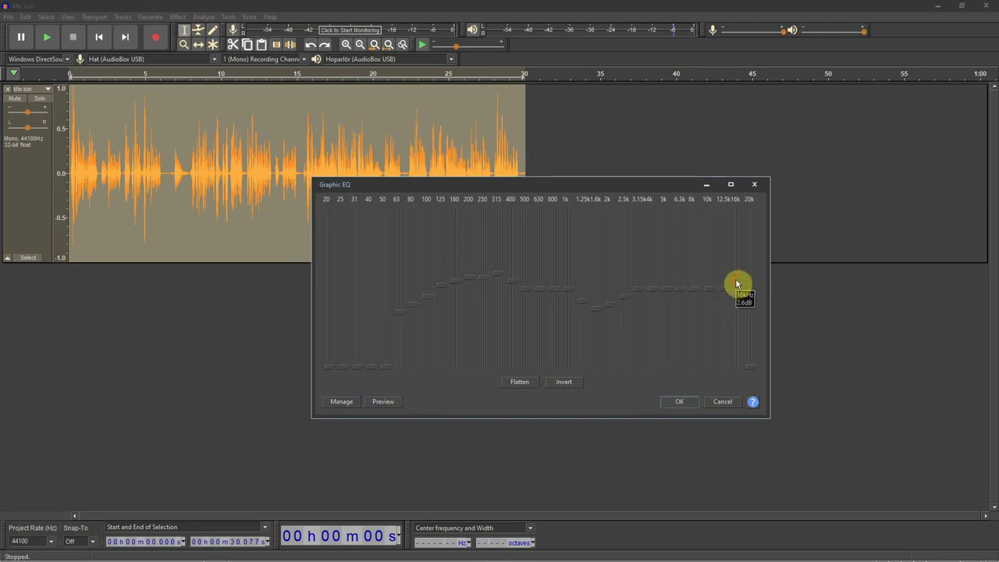
pyautogui.click(383, 401)
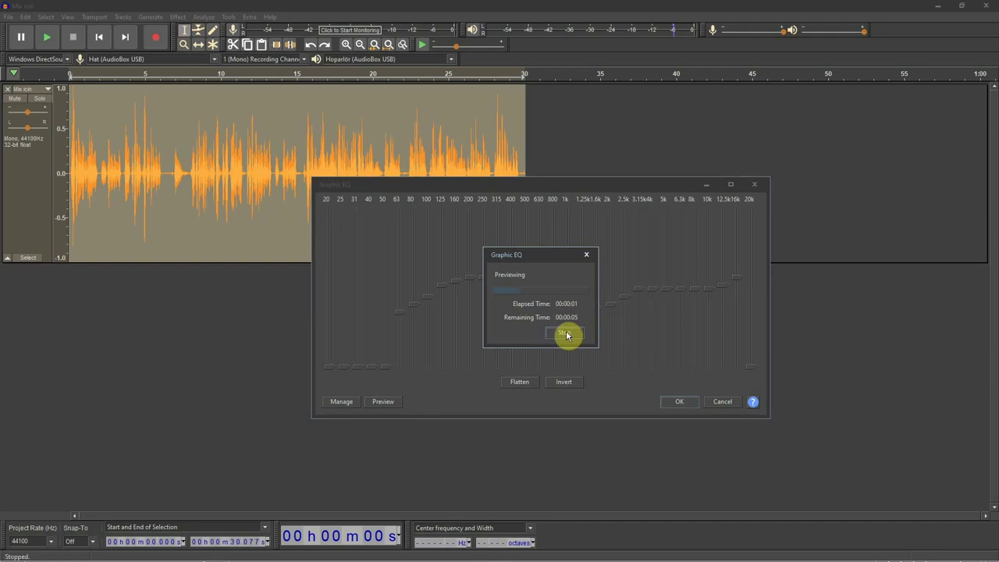
pyautogui.click(565, 333)
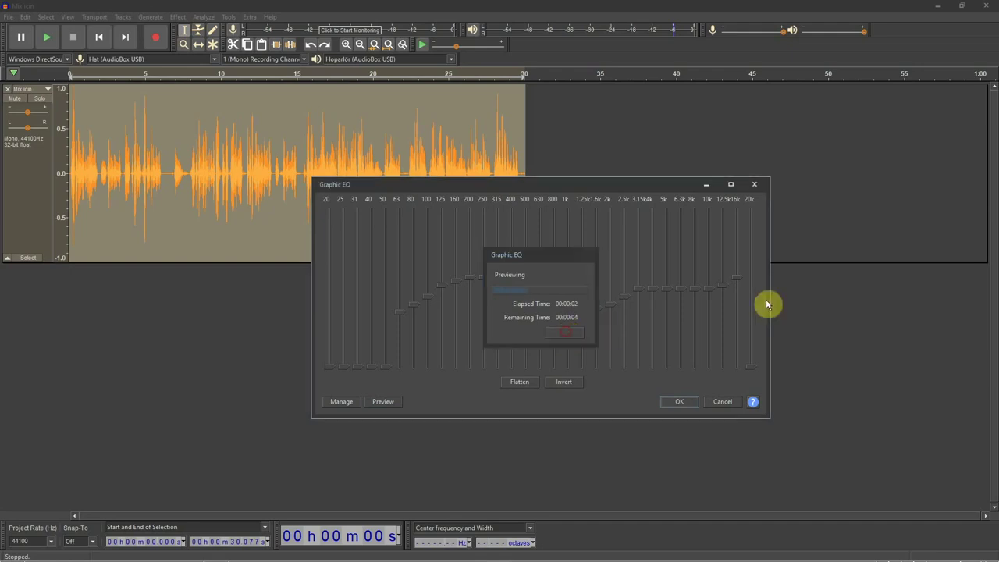
# Raise the high bands from 5 kHz to 16 kHz, boosting 8 kHz the most, and preview the sound.
pyautogui.click(736, 266)
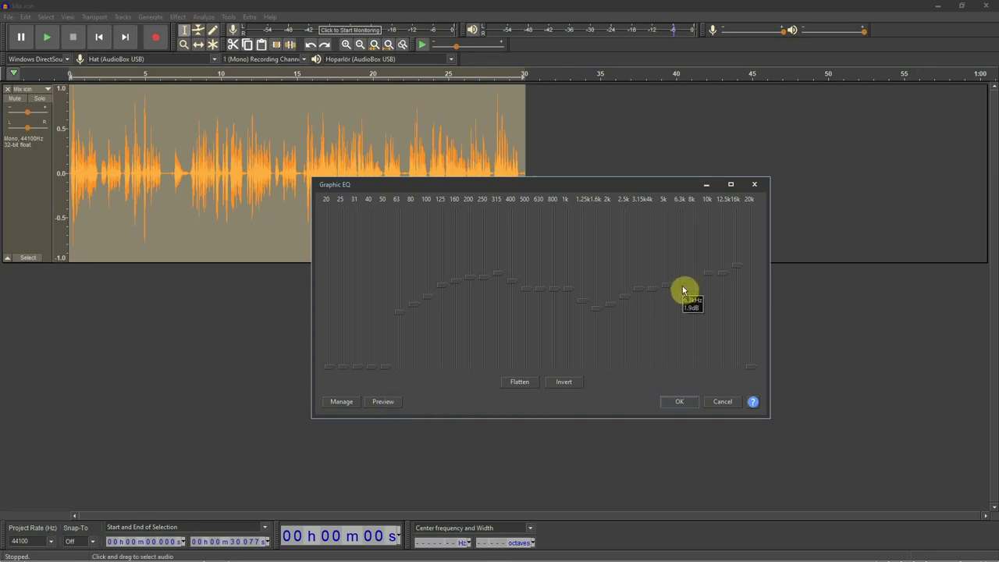
pyautogui.moveTo(694, 303); pyautogui.dragTo(695, 242)
pyautogui.click(382, 401)
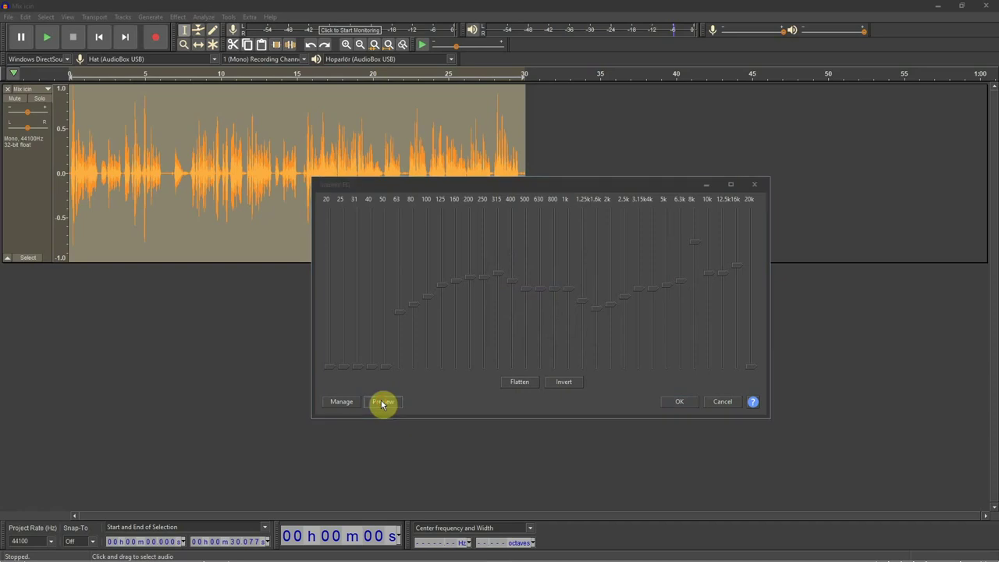
pyautogui.click(563, 337)
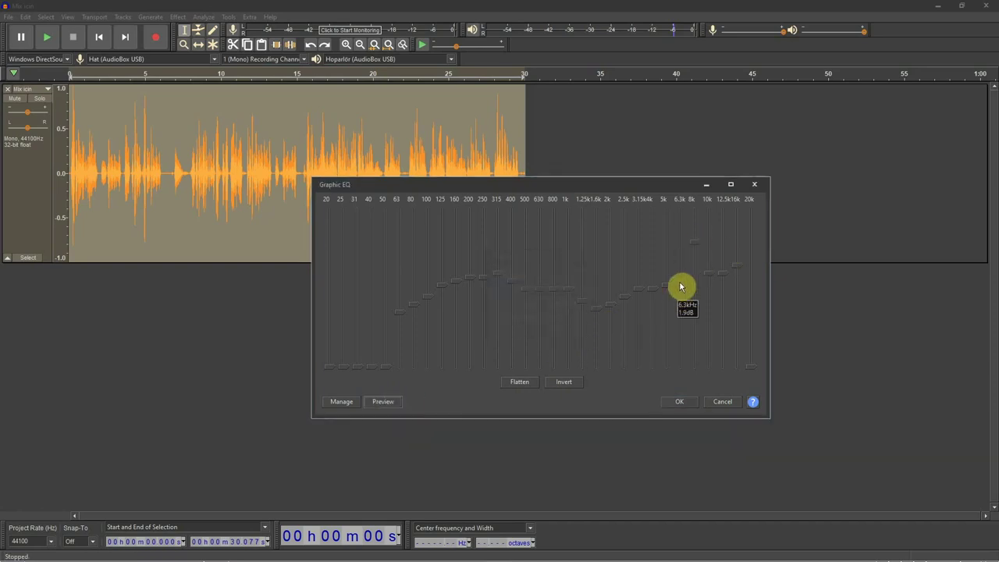
# Boost the 6.3 kHz band strongly as well and preview how it colours the voice.
pyautogui.moveTo(680, 285); pyautogui.dragTo(683, 247)
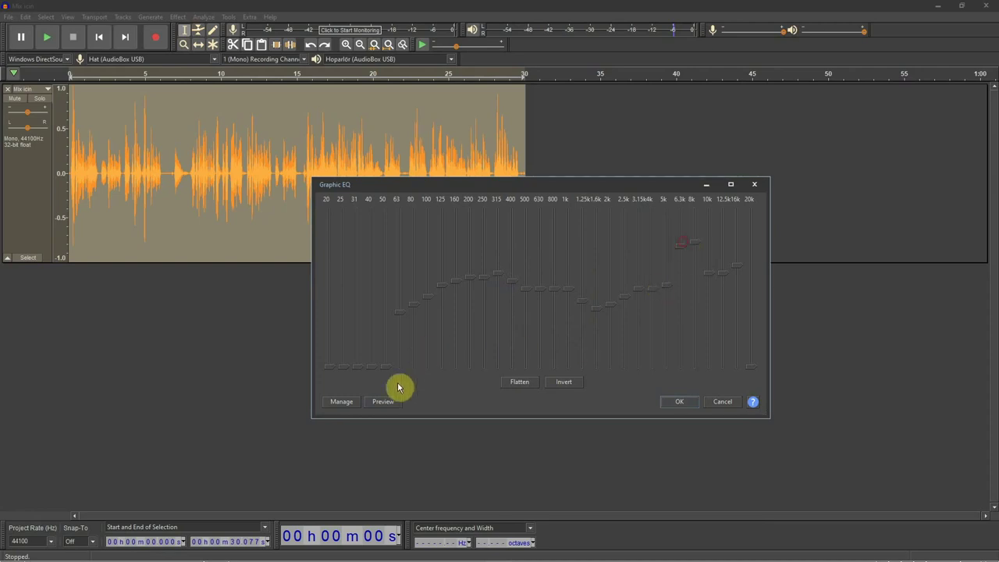
pyautogui.click(381, 402)
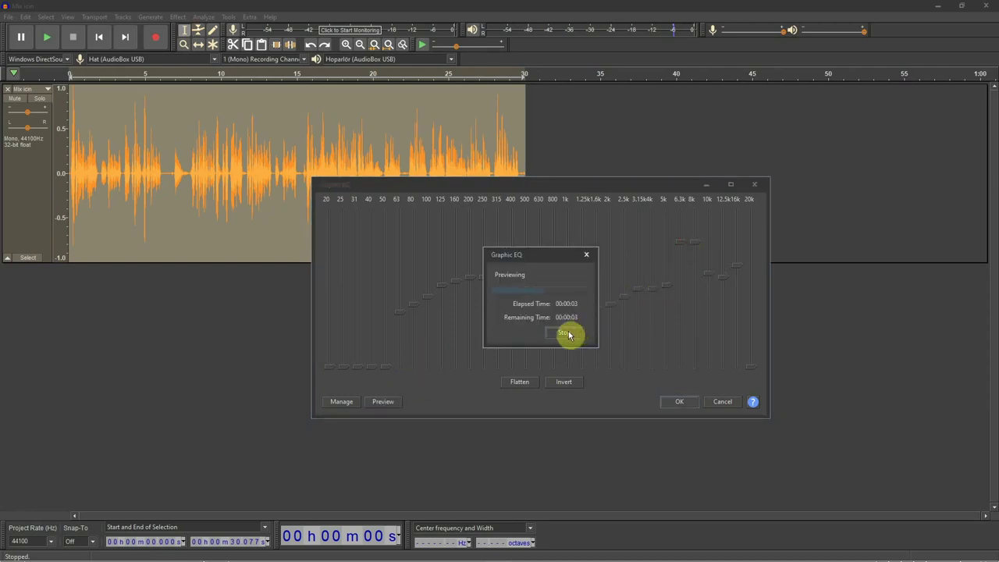
pyautogui.click(568, 334)
# Return the 6.3 kHz band to flat, dip the 8 kHz band slightly, and apply the previewed Graphic EQ to the recording.
pyautogui.moveTo(687, 247); pyautogui.dragTo(690, 275)
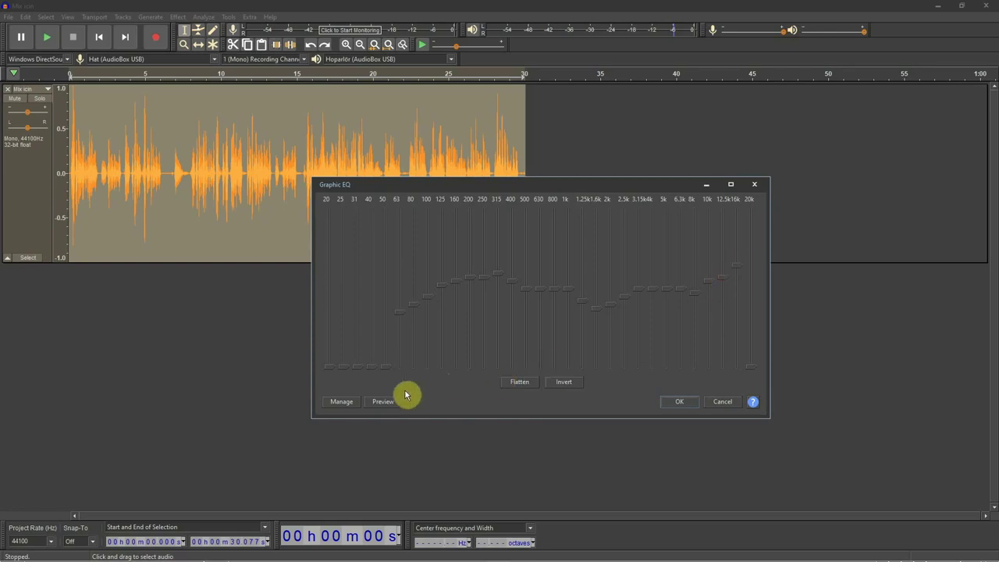
pyautogui.click(383, 402)
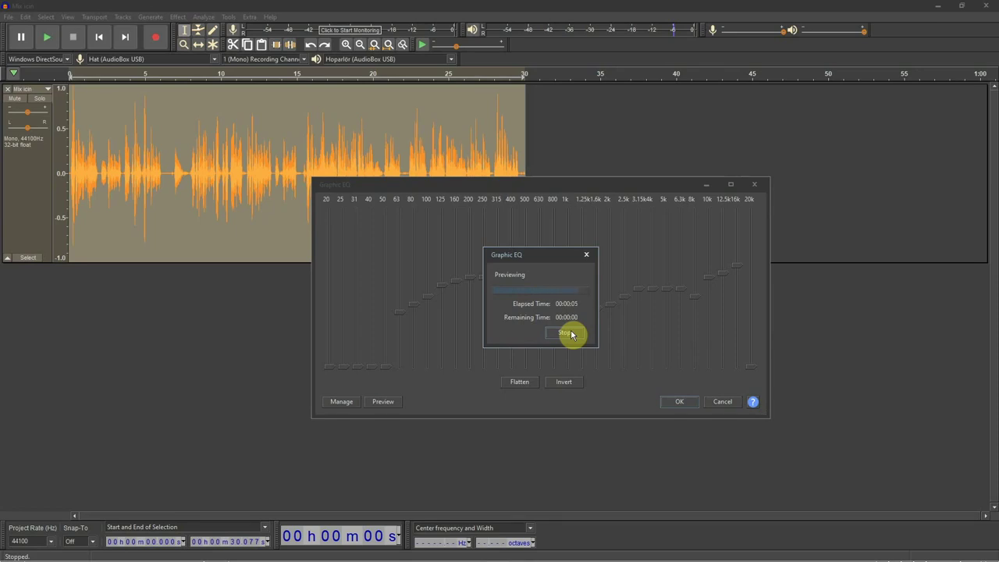
pyautogui.click(682, 402)
pyautogui.hotkey('ctrl', 'f')
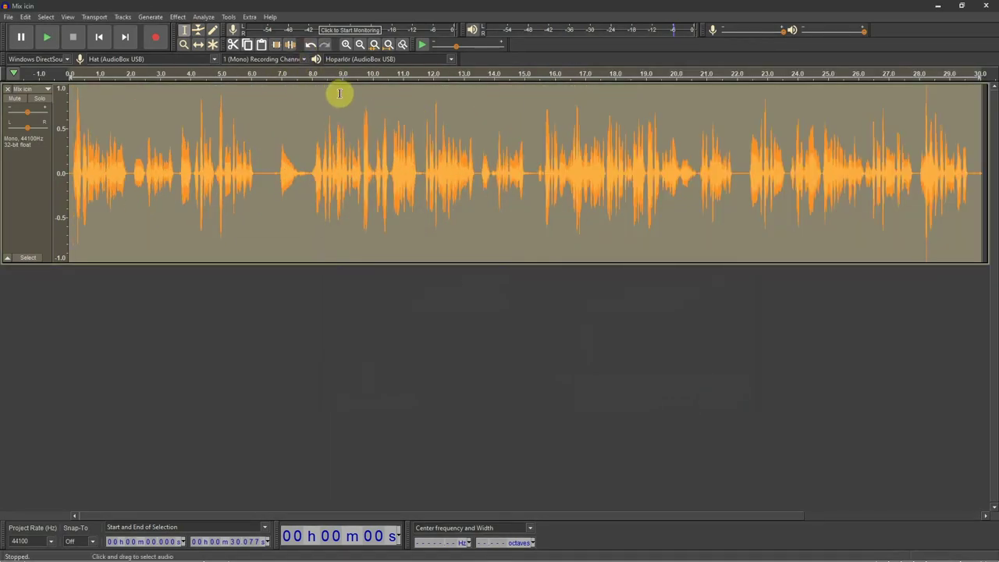
# Play the equalized recording, undo the Graphic EQ to hear the previous version, and restore it for comparison.
pyautogui.press('space')
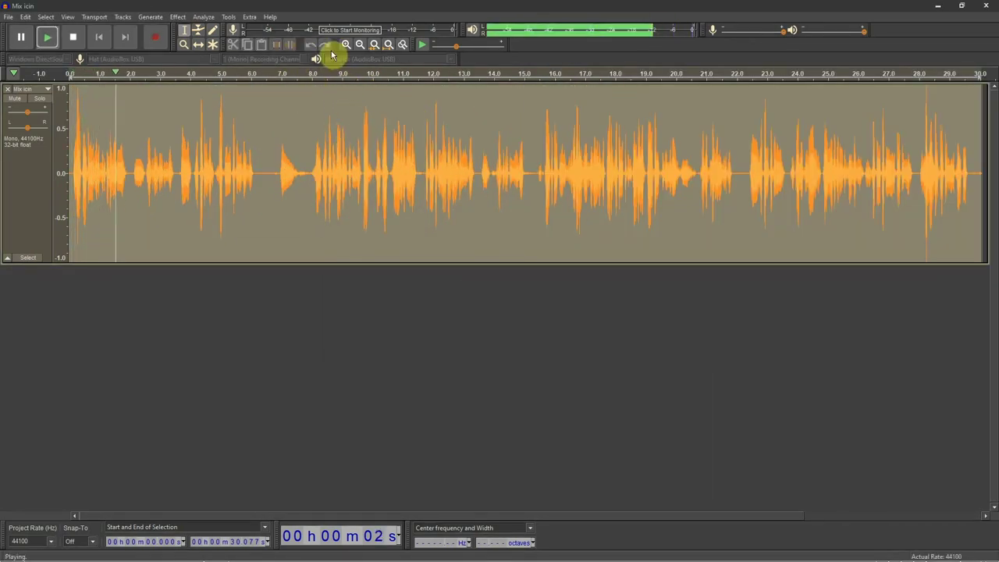
pyautogui.press('space')
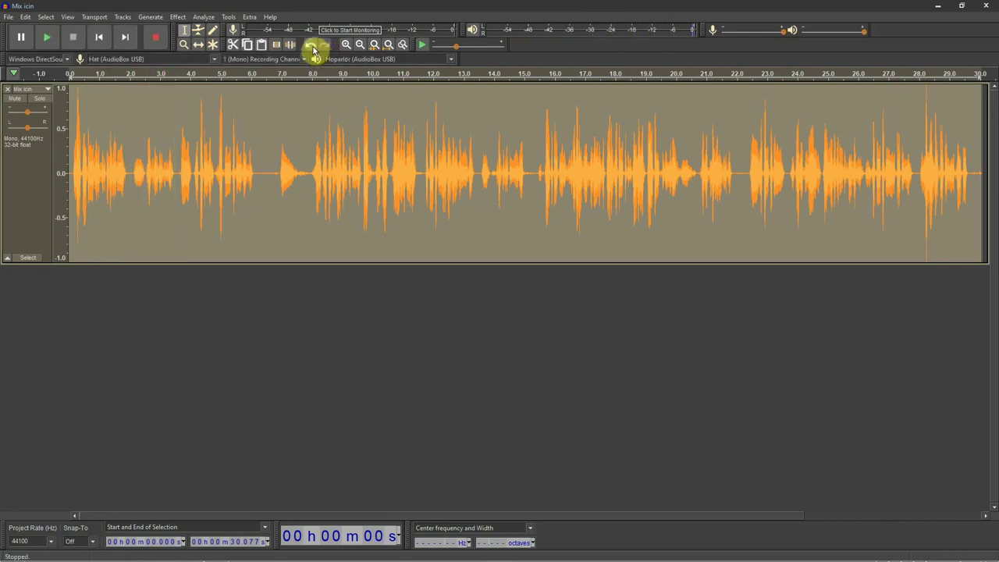
pyautogui.click(312, 47)
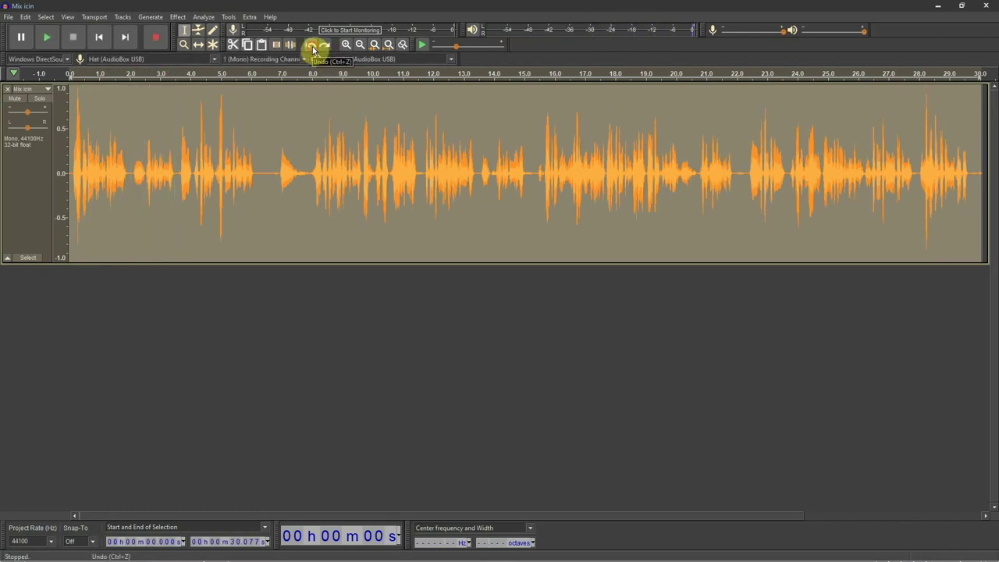
pyautogui.press('space')
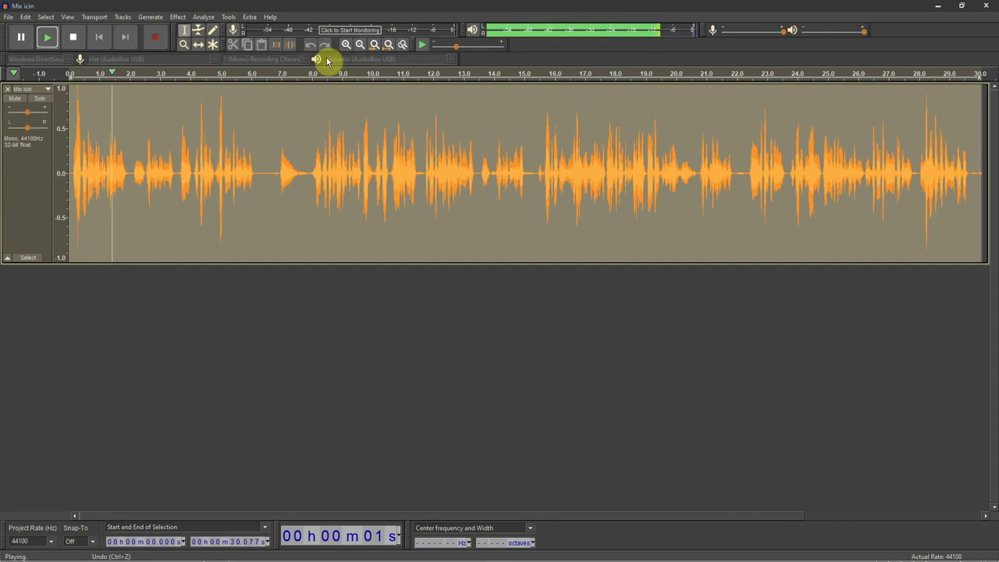
pyautogui.press('space')
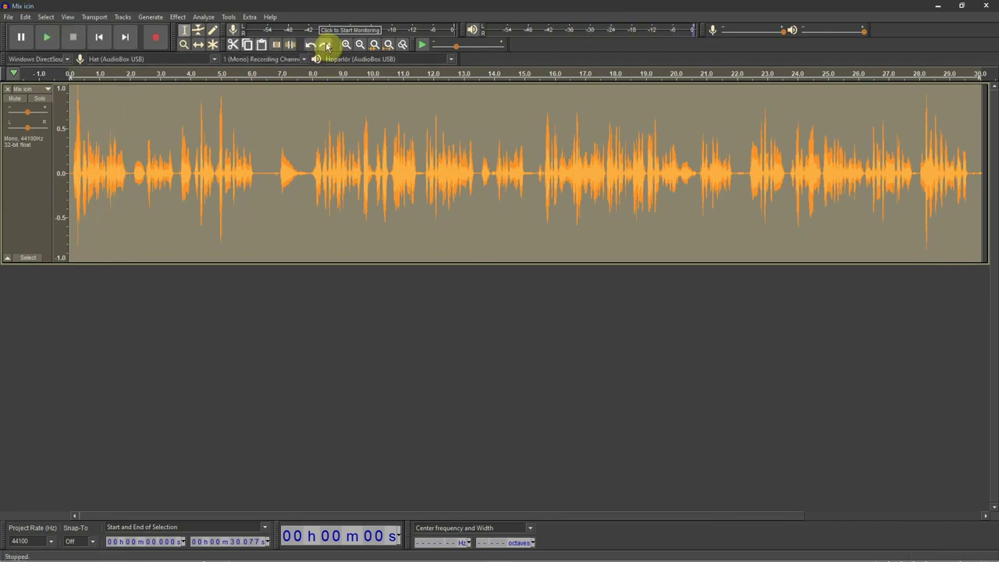
pyautogui.click(326, 47)
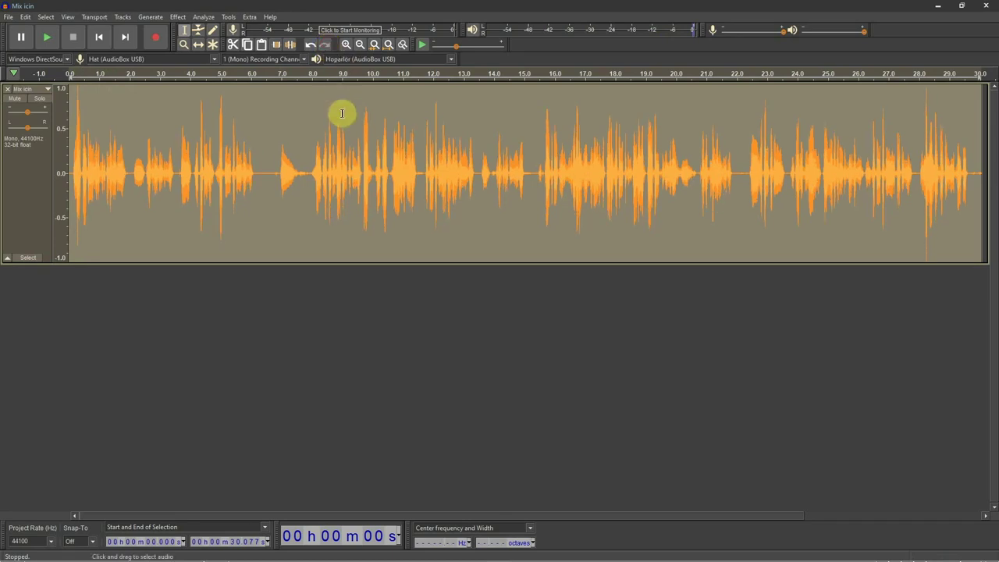
pyautogui.press('space')
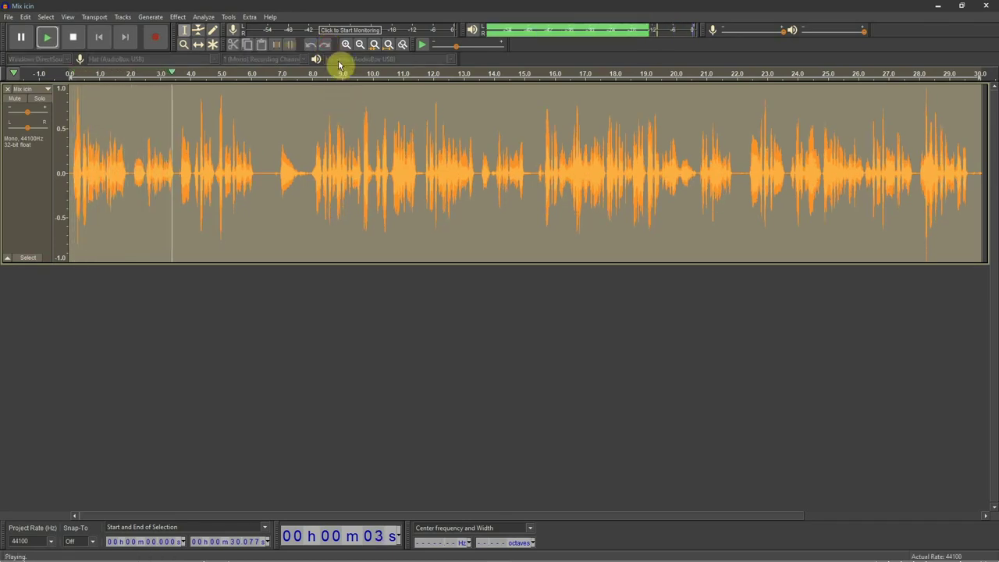
pyautogui.press('space')
# Compare the opening once more without and with the Graphic EQ, leaving the equalization applied.
pyautogui.click(311, 46)
pyautogui.press('space')
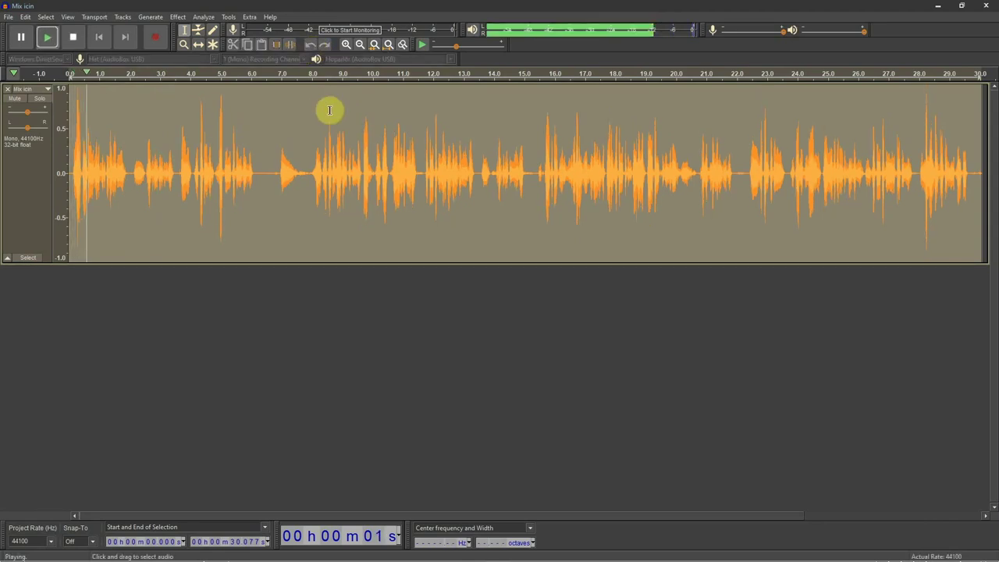
pyautogui.press('space')
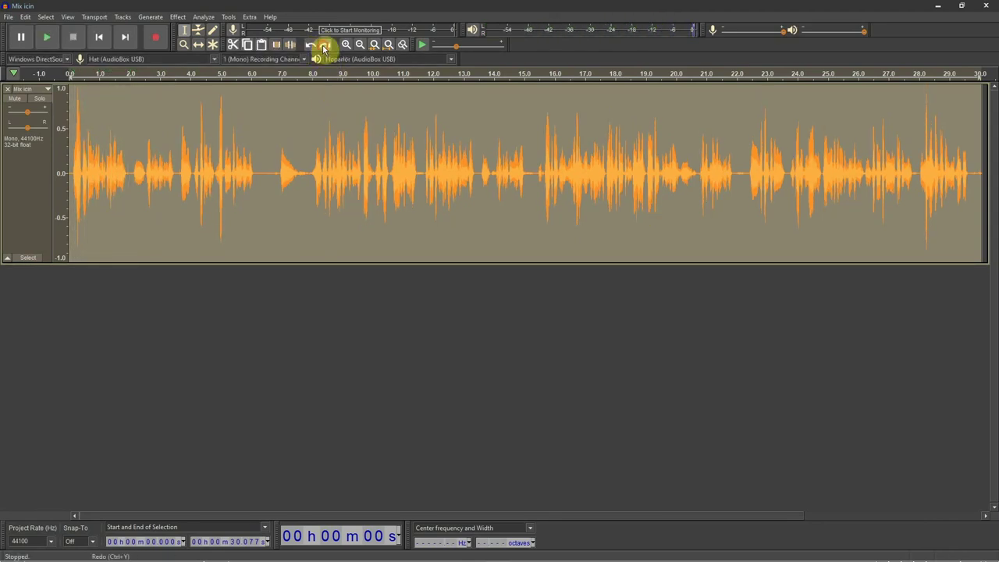
pyautogui.click(324, 47)
pyautogui.press('space')
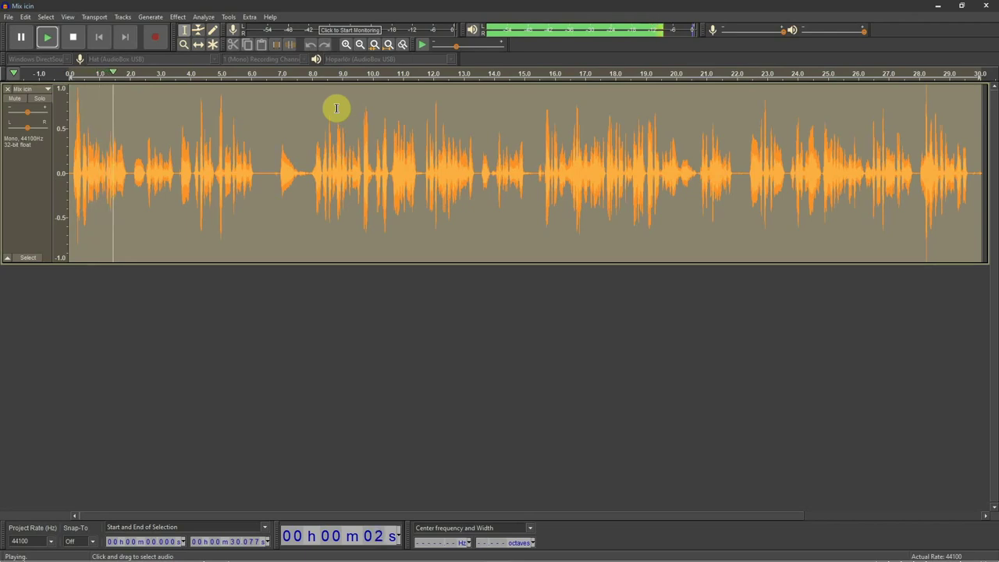
pyautogui.press('space')
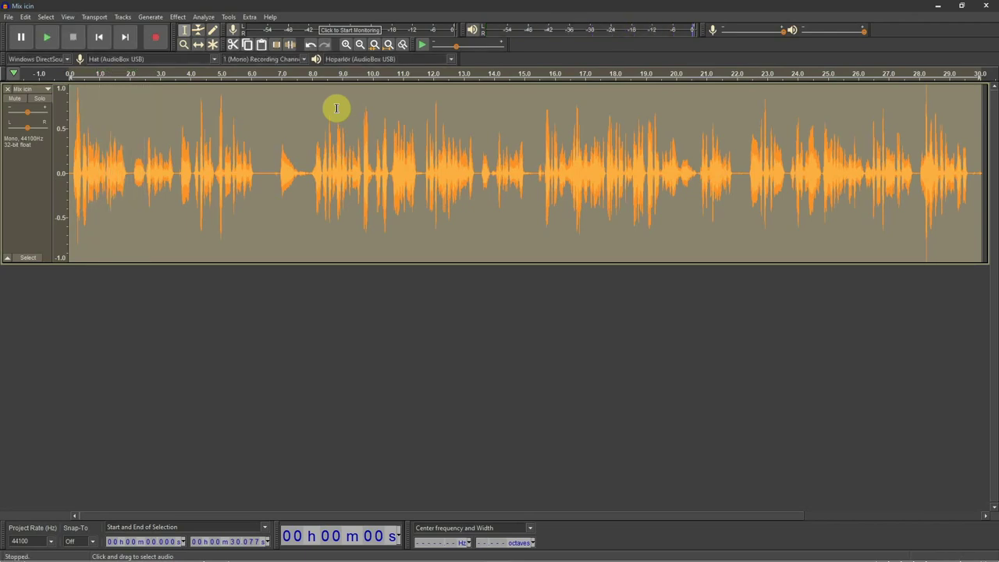
pyautogui.hotkey('ctrl', '3')
pyautogui.hotkey('ctrl', '1')
pyautogui.hotkey('ctrl', '3')
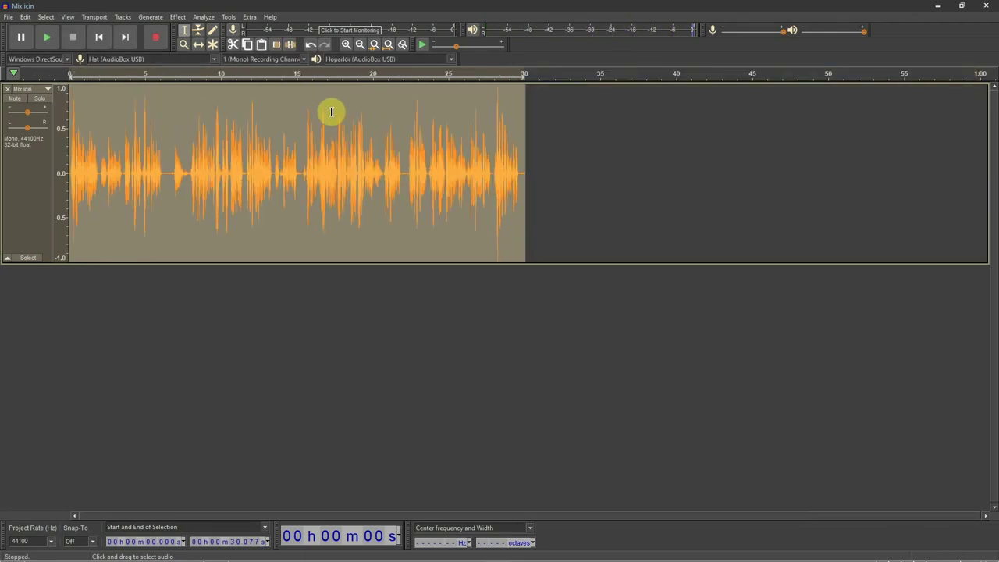
pyautogui.hotkey('ctrl', '1')
pyautogui.hotkey('ctrl', '3')
pyautogui.hotkey('ctrl', '1')
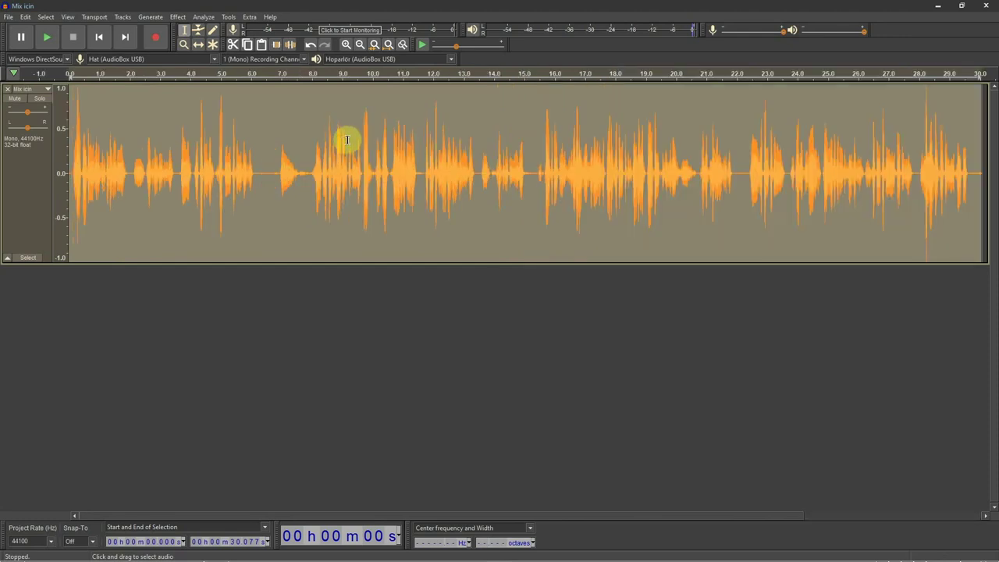
pyautogui.hotkey('ctrl', '3')
pyautogui.hotkey('ctrl', '1')
pyautogui.hotkey('ctrl', '1')
pyautogui.hotkey('ctrl', '3')
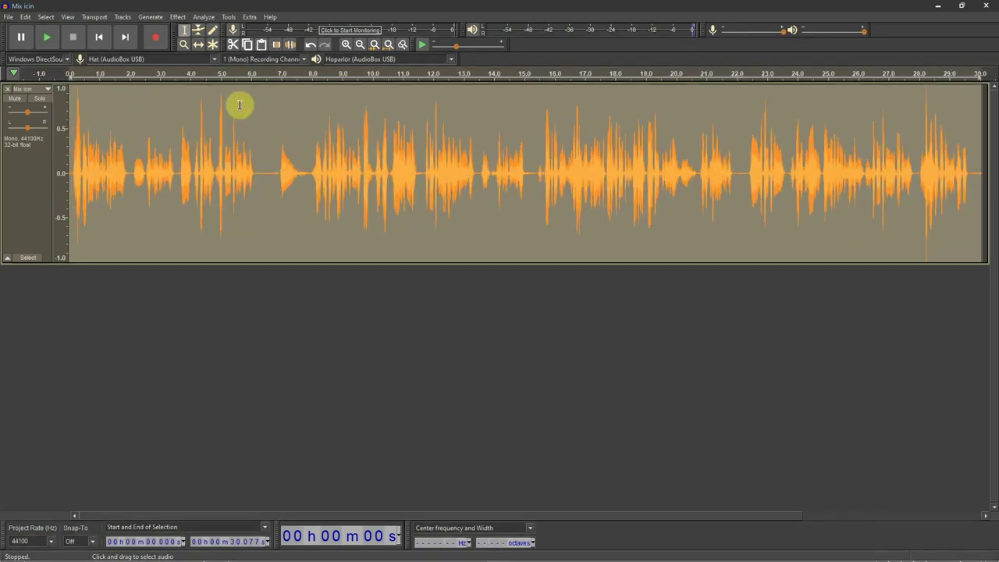
# Examine the tall waveform peaks around 0.3 s and 5 s up close and compare them with the whole recording.
pyautogui.click(99, 37)
pyautogui.hotkey('ctrl', '1')
pyautogui.hotkey('ctrl', '1')
pyautogui.click(98, 146)
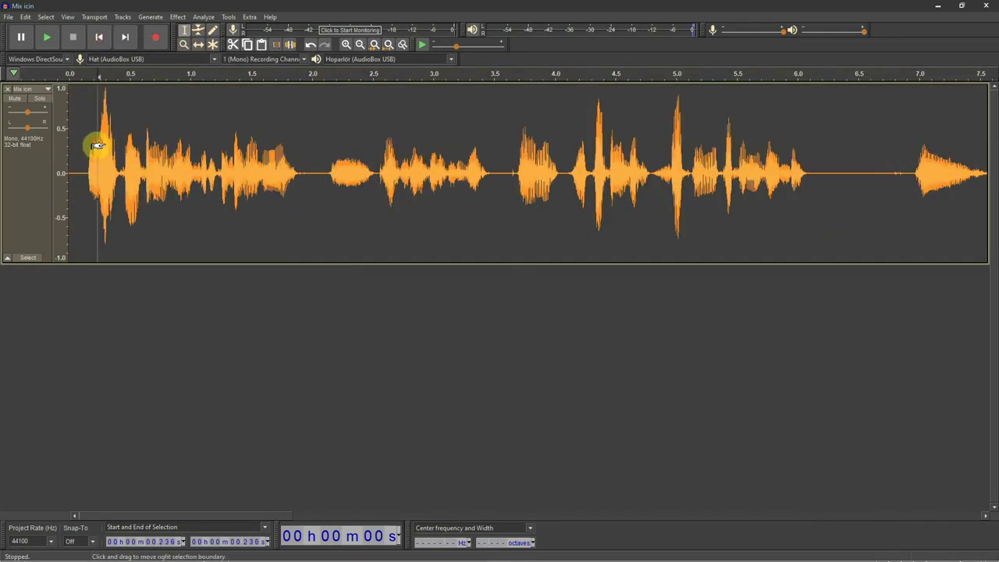
pyautogui.hotkey('ctrl', '1')
pyautogui.hotkey('ctrl', '1')
pyautogui.click(212, 136)
pyautogui.hotkey('ctrl', '3')
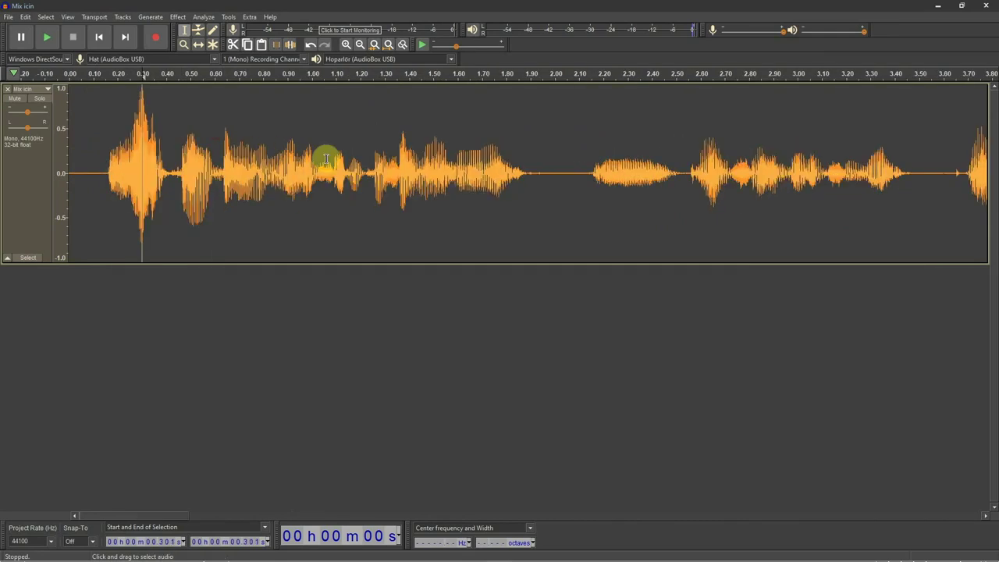
pyautogui.hotkey('ctrl', '3')
pyautogui.hotkey('ctrl', '3')
pyautogui.click(373, 147)
pyautogui.hotkey('ctrl', '1')
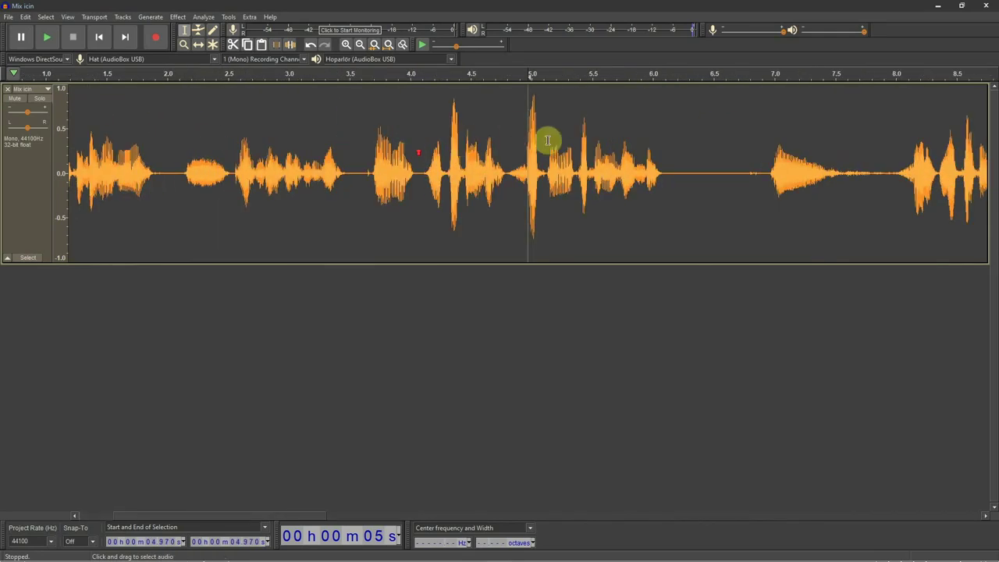
pyautogui.hotkey('ctrl', '3')
pyautogui.hotkey('ctrl', '3')
pyautogui.hotkey('ctrl', '3')
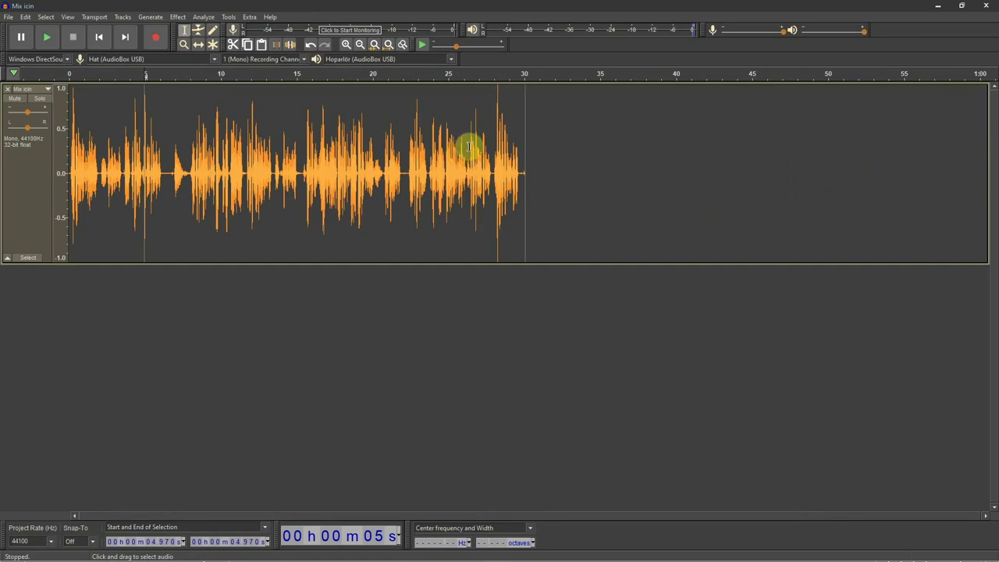
pyautogui.hotkey('ctrl', '1')
pyautogui.hotkey('ctrl', '3')
pyautogui.hotkey('ctrl', '1')
pyautogui.hotkey('ctrl', '1')
pyautogui.hotkey('ctrl', '1')
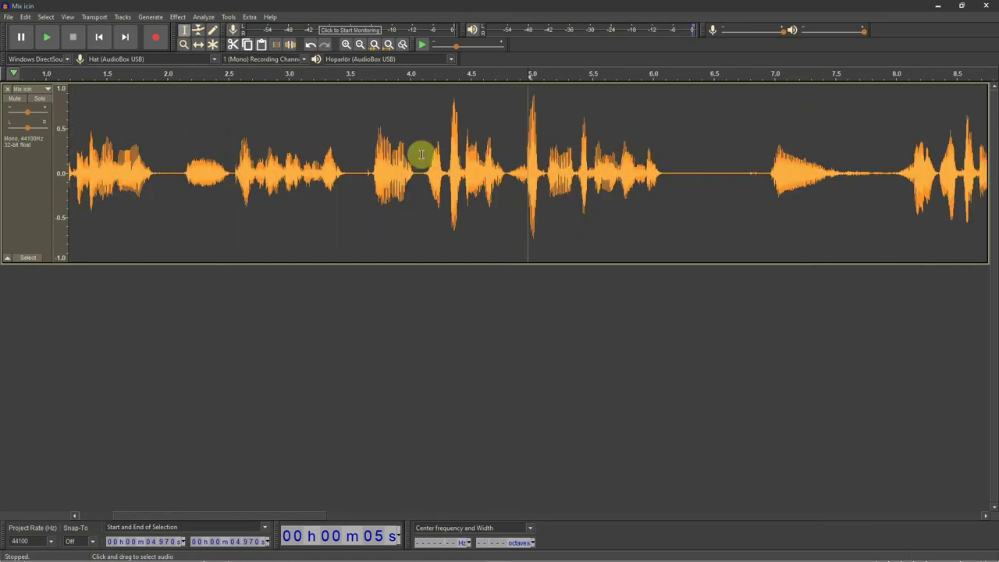
pyautogui.hotkey('ctrl', '3')
pyautogui.hotkey('ctrl', '3')
pyautogui.hotkey('ctrl', '3')
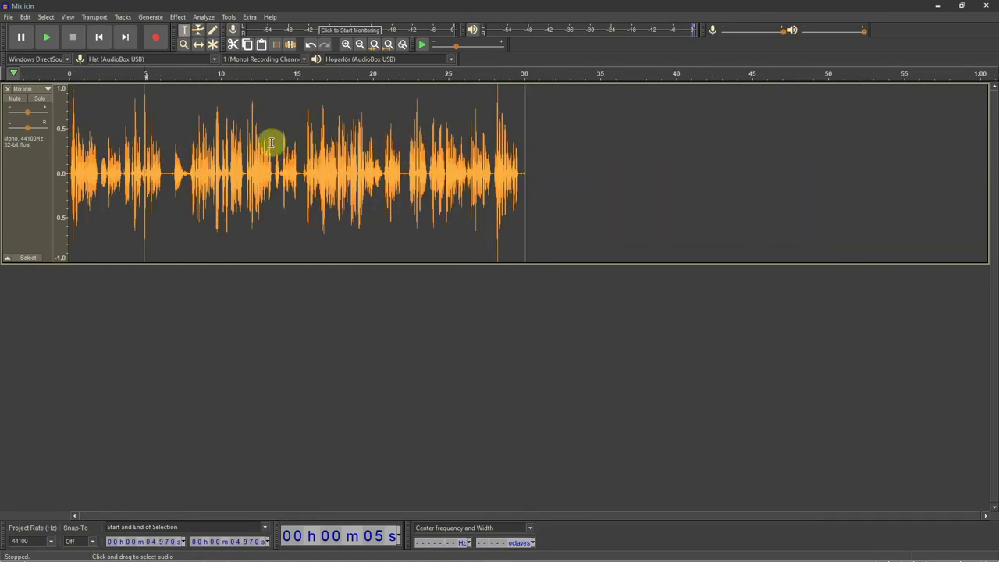
# Play the recording from the start and check how its peaks register on the playback level meter.
pyautogui.hotkey('ctrl', 'f')
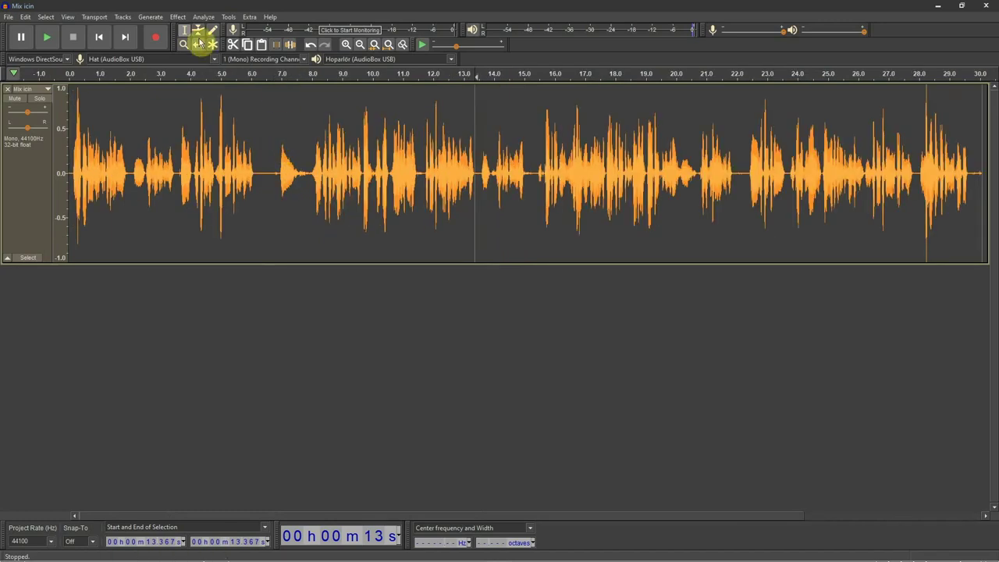
pyautogui.click(99, 37)
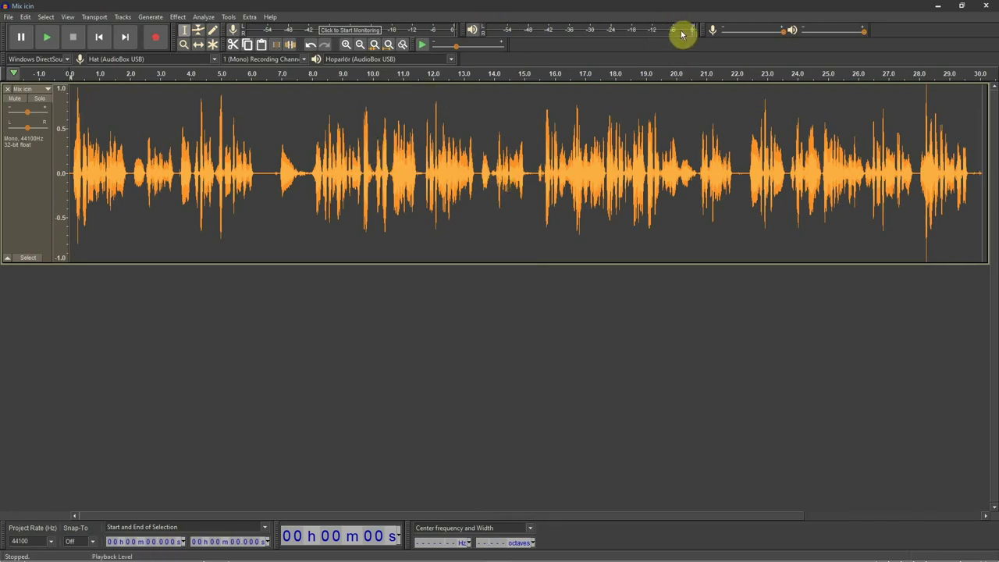
pyautogui.press('space')
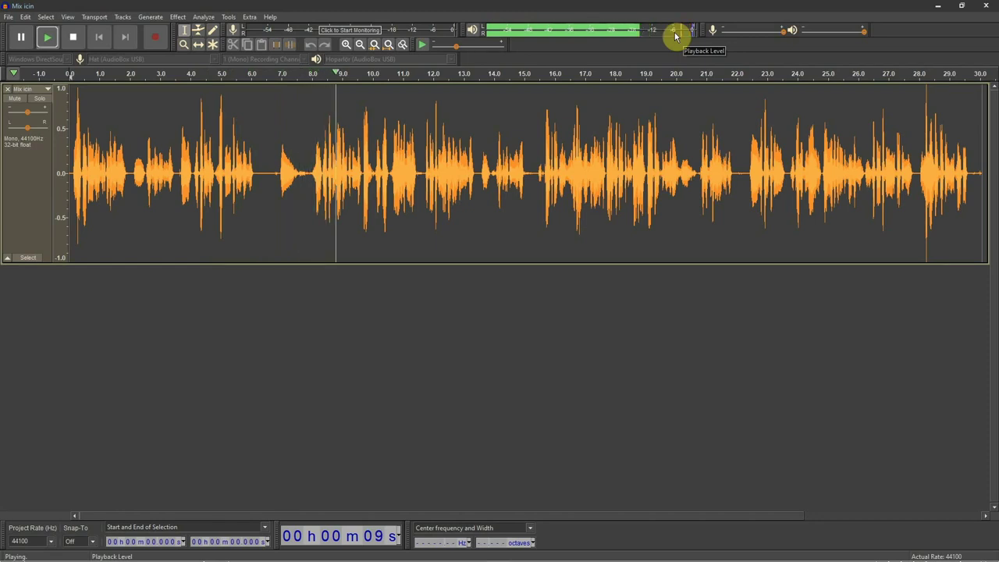
pyautogui.press('space')
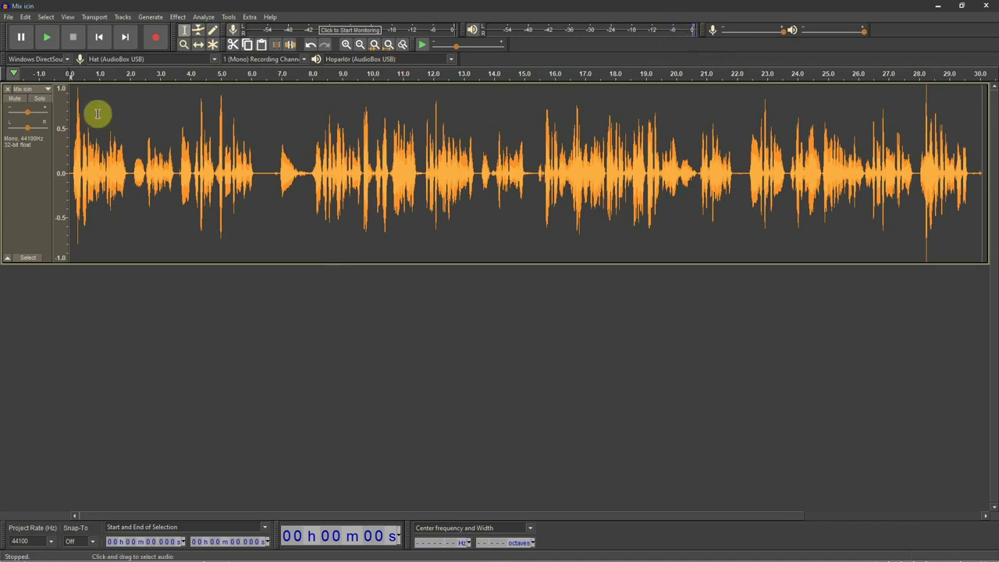
pyautogui.press('space')
pyautogui.press('space')
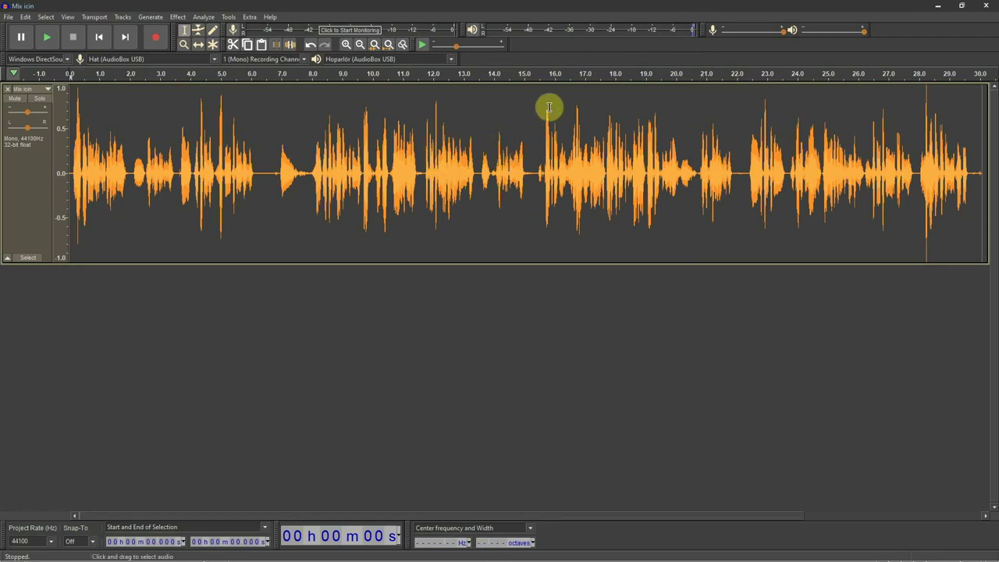
# Try the Limiter on the entire recording as a Hard Limit with 3 dB input gain and a -6 dB limit.
pyautogui.hotkey('ctrl', 'a')
pyautogui.click(360, 44)
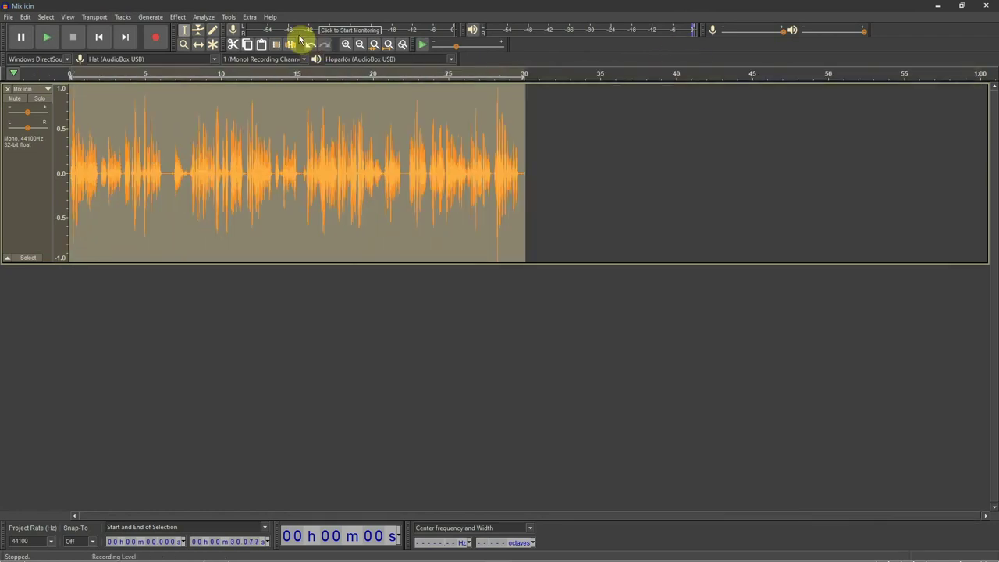
pyautogui.click(178, 17)
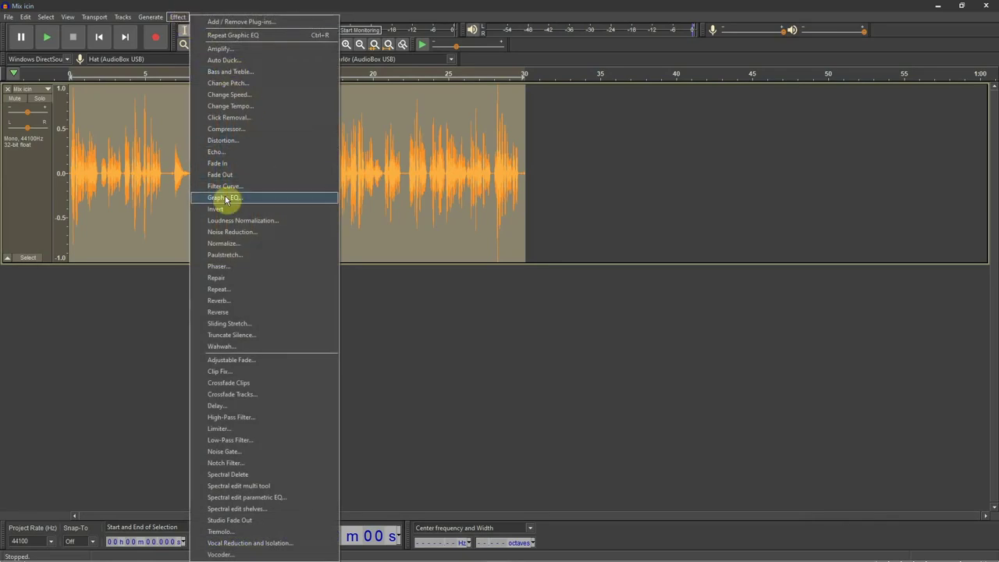
pyautogui.click(222, 429)
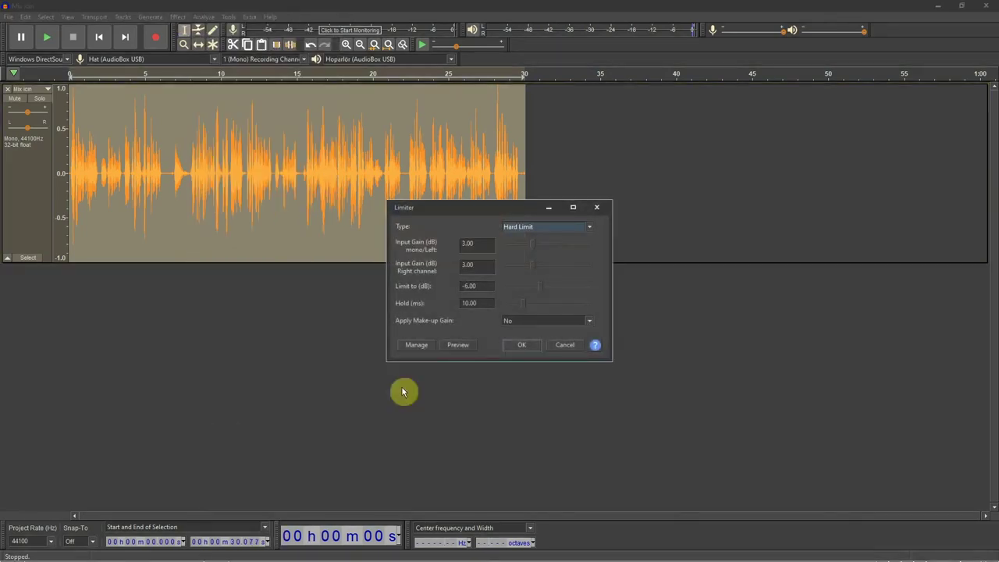
pyautogui.click(559, 229)
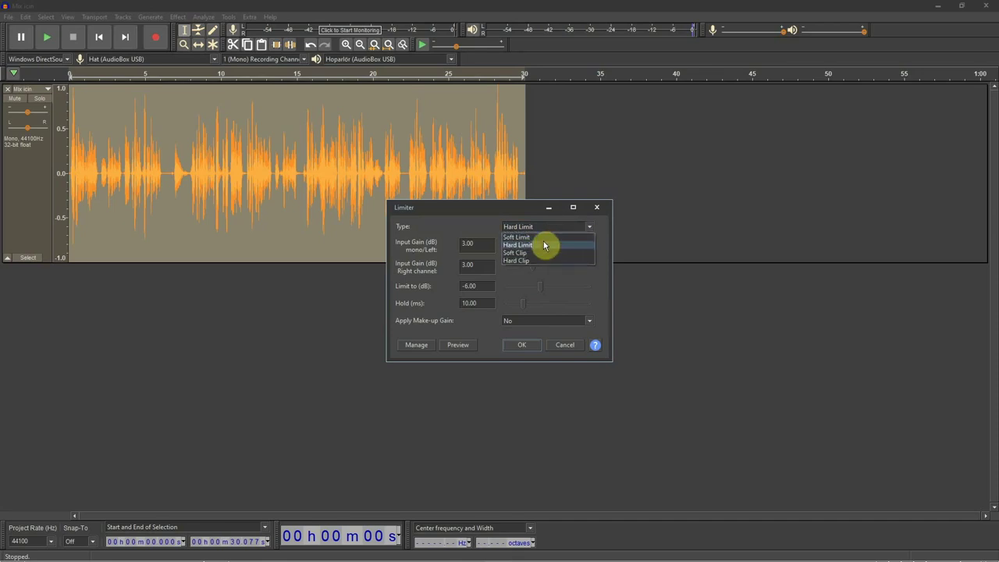
pyautogui.click(545, 245)
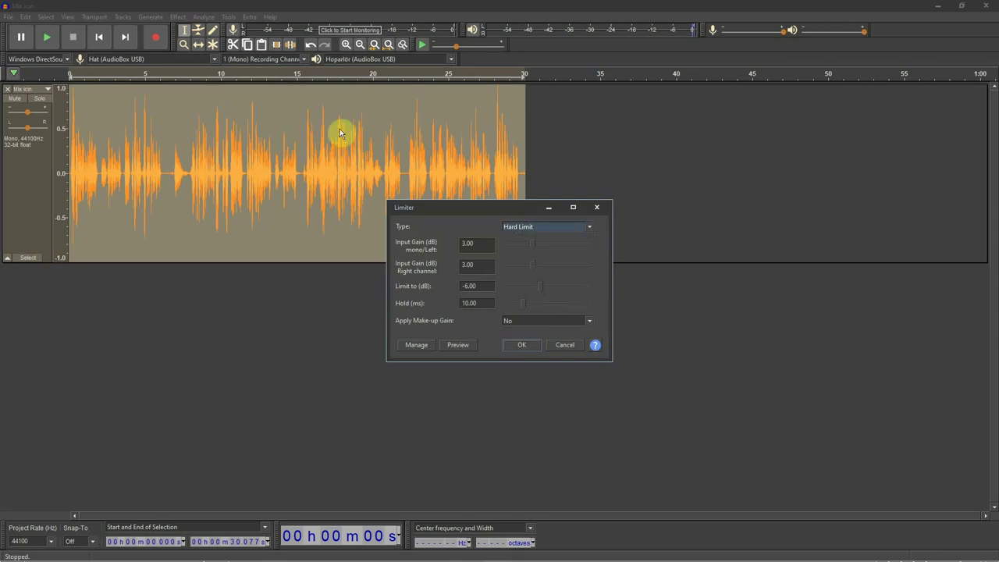
pyautogui.click(520, 346)
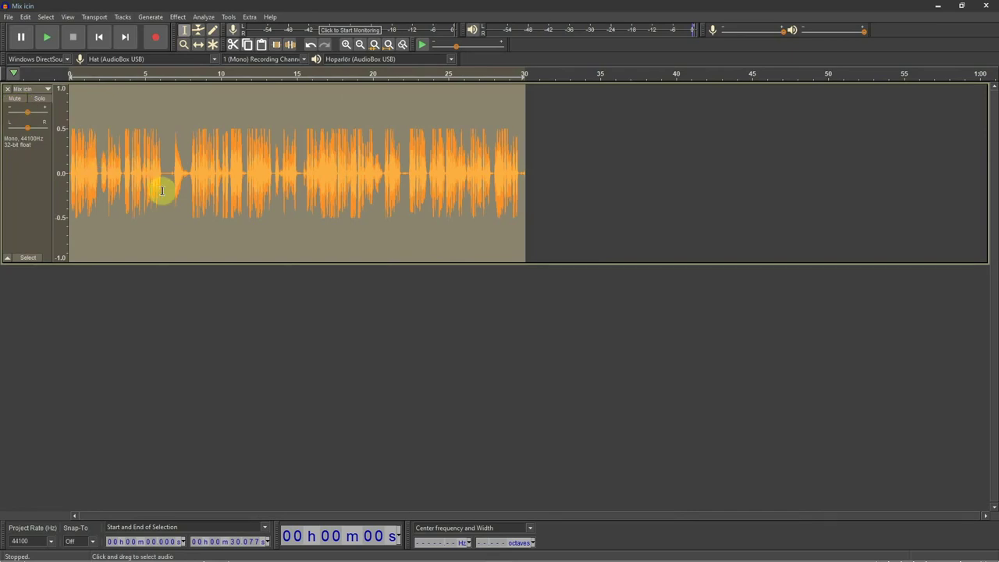
# Apply the Limiter to the entire recording as a Soft Limit with 3 dB input gain, limiting to -6 dB.
pyautogui.click(178, 17)
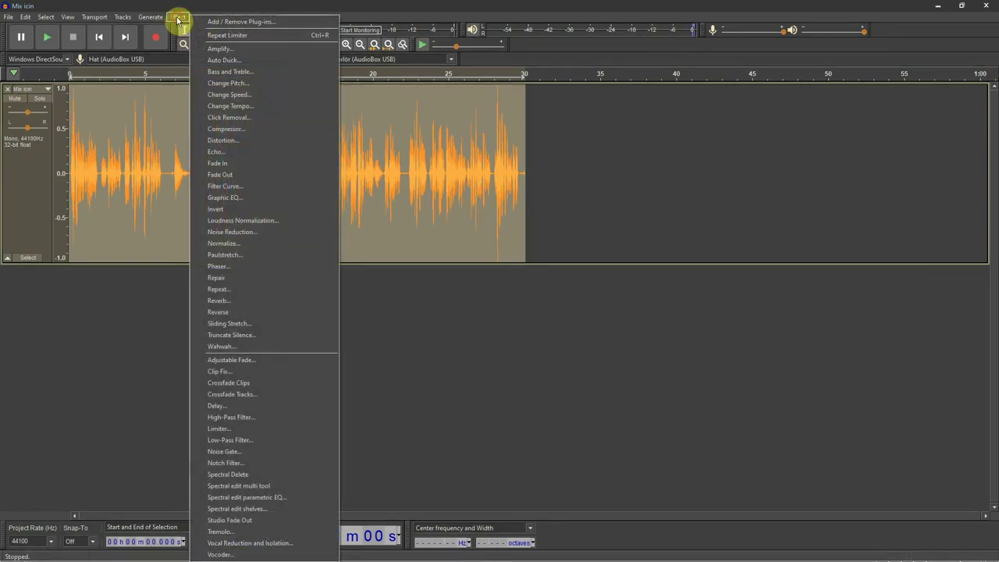
pyautogui.click(226, 429)
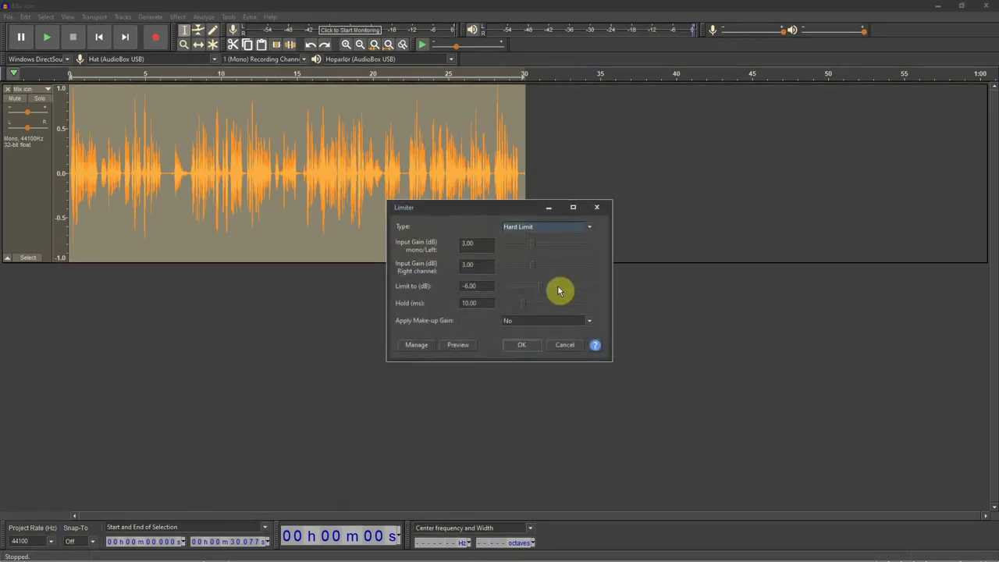
pyautogui.click(557, 227)
pyautogui.click(536, 246)
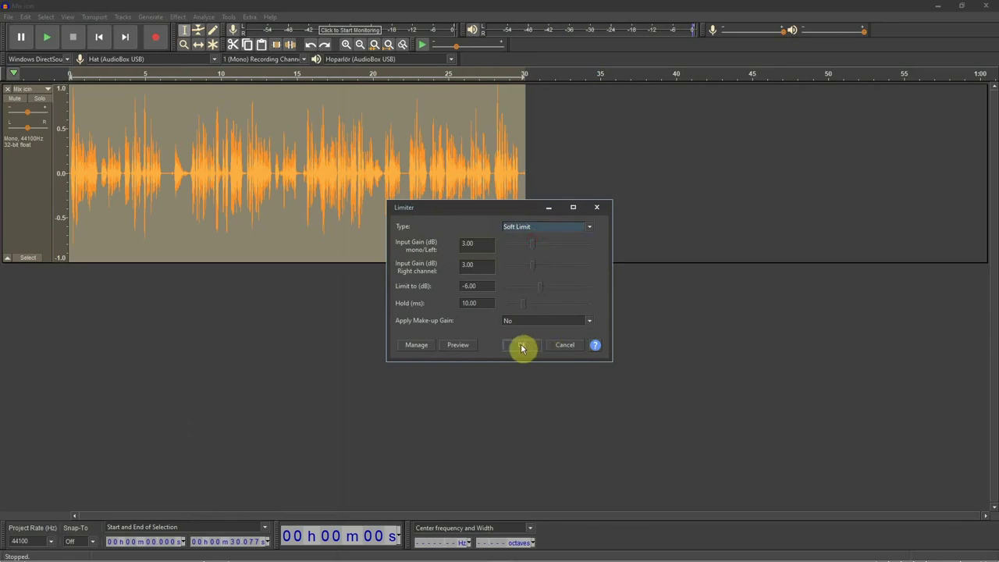
pyautogui.click(521, 347)
pyautogui.click(124, 142)
pyautogui.hotkey('ctrl', '1')
pyautogui.hotkey('ctrl', '1')
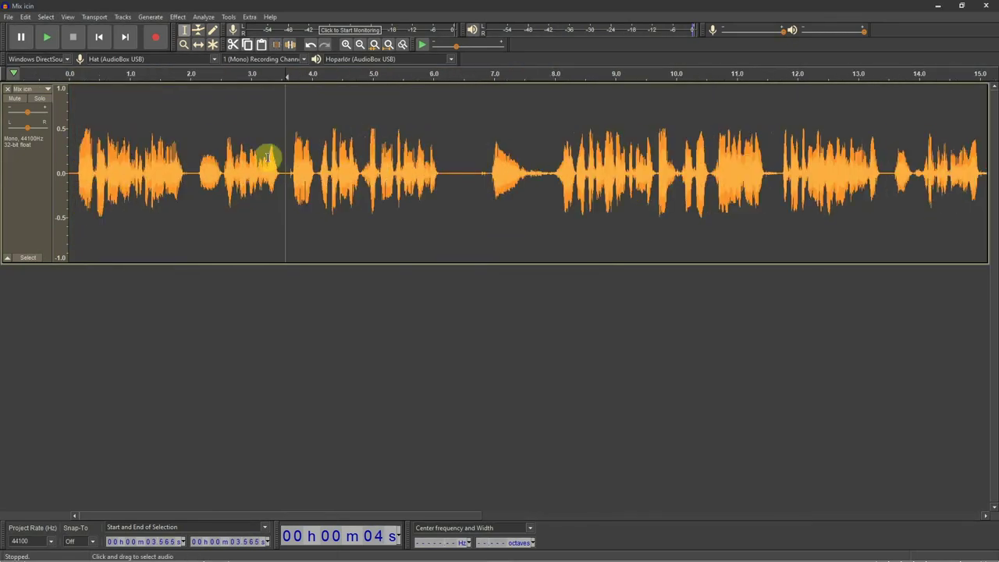
# Undo the Soft Limit and set the Limiter to Hard Limit for the entire recording.
pyautogui.hotkey('ctrl', '3')
pyautogui.hotkey('ctrl', '3')
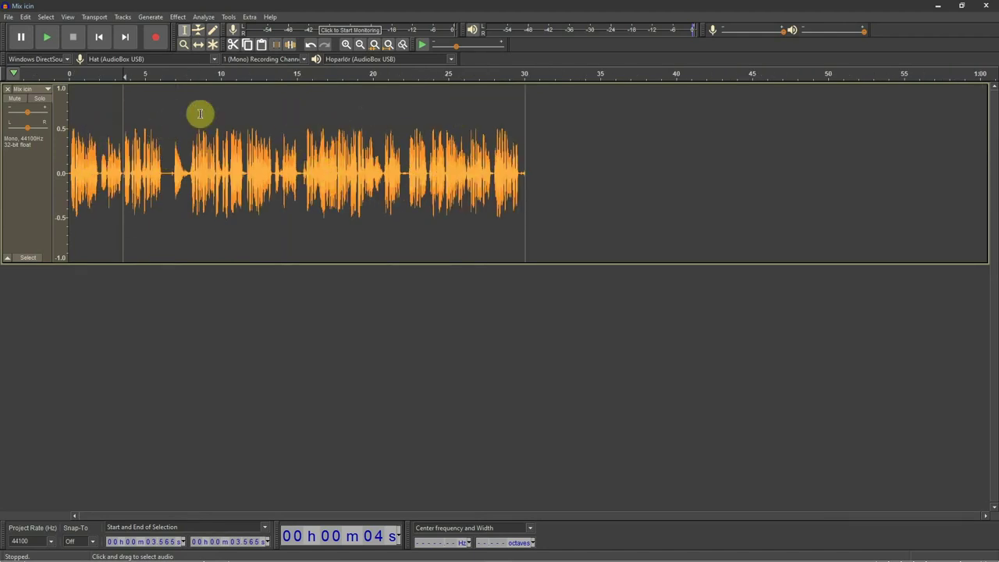
pyautogui.hotkey('ctrl', 'a')
pyautogui.click(179, 17)
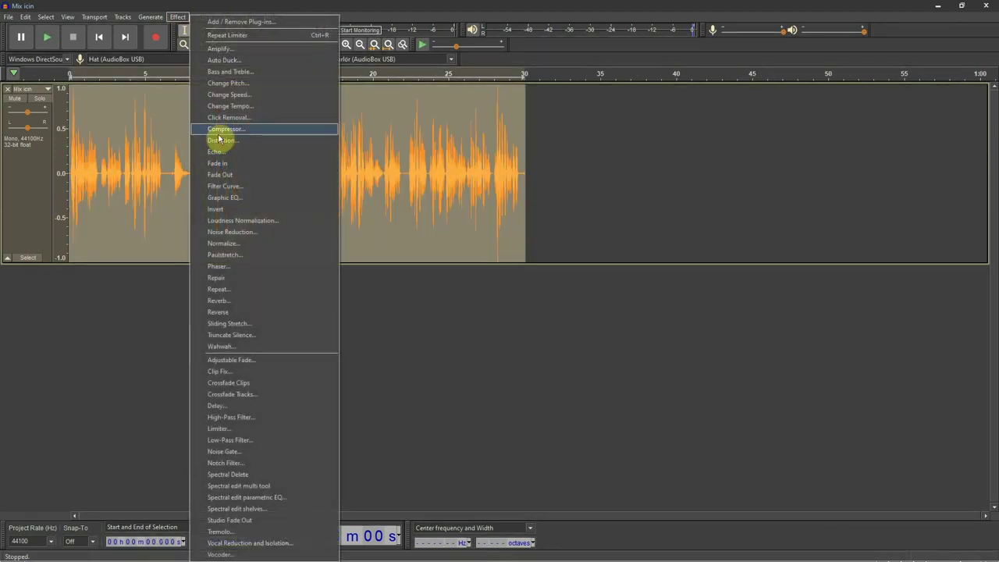
pyautogui.click(254, 430)
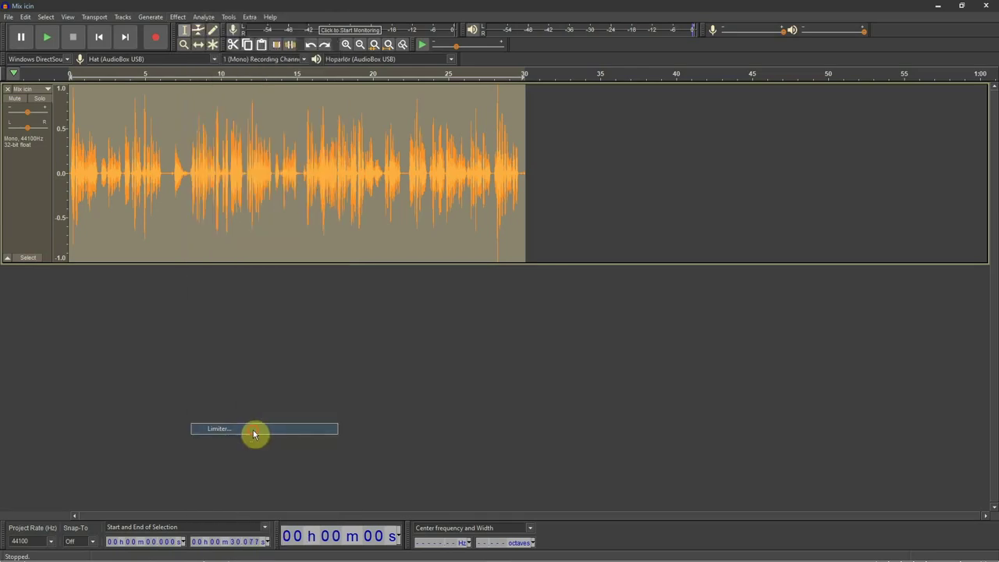
pyautogui.click(555, 227)
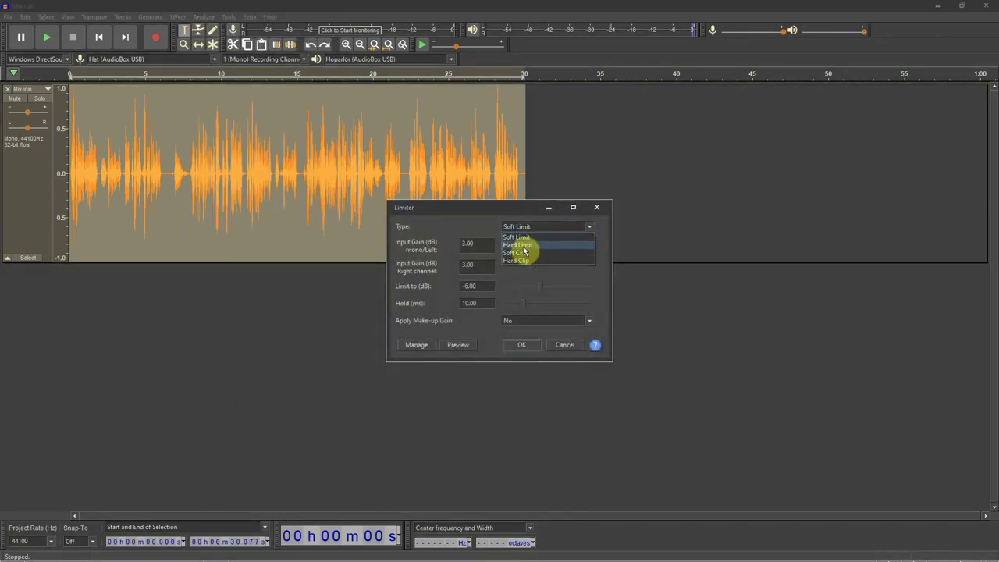
pyautogui.click(524, 247)
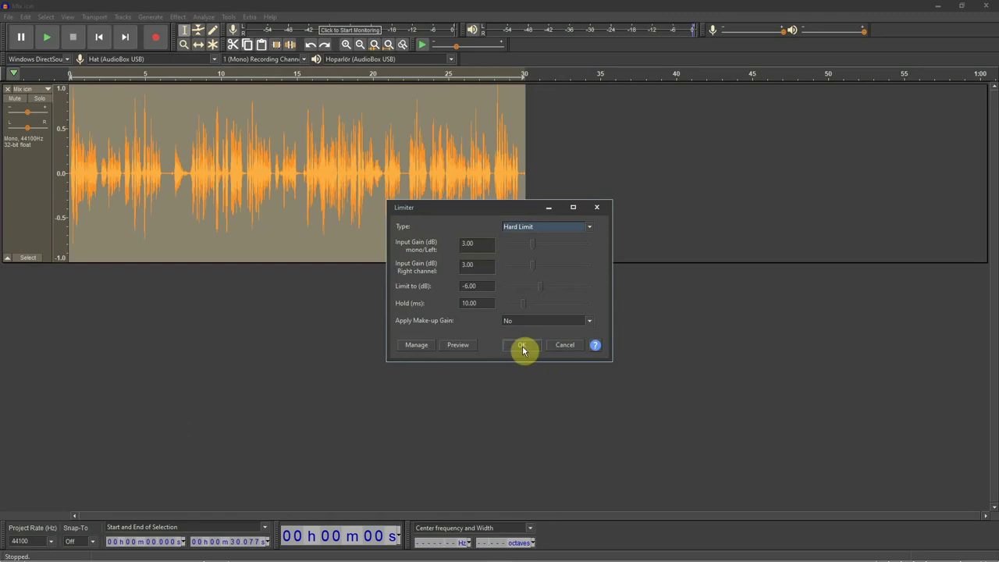
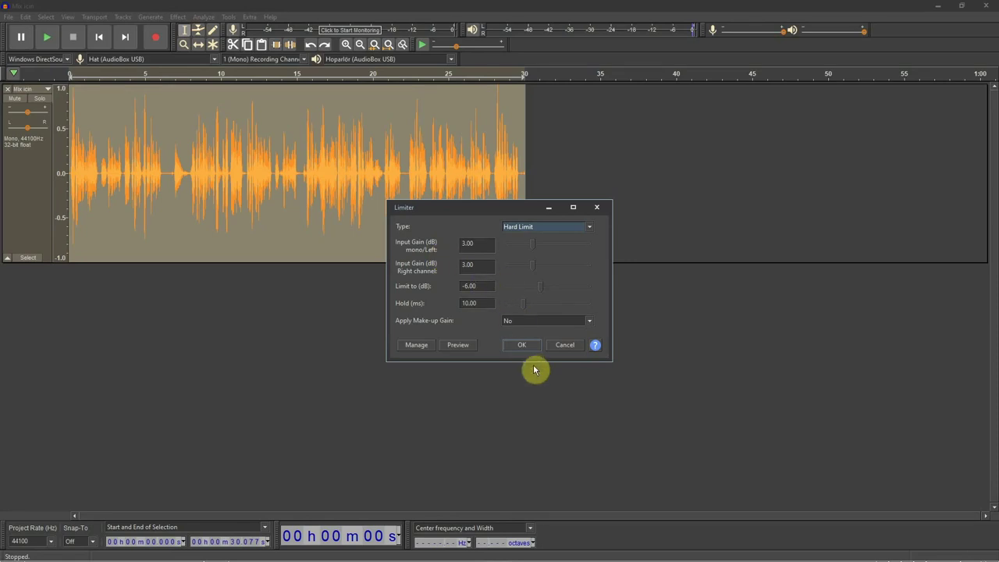
# Try the Hard Limit on the whole recording with make-up gain applied, 3 dB input gain and a -6 dB limit.
pyautogui.click(558, 321)
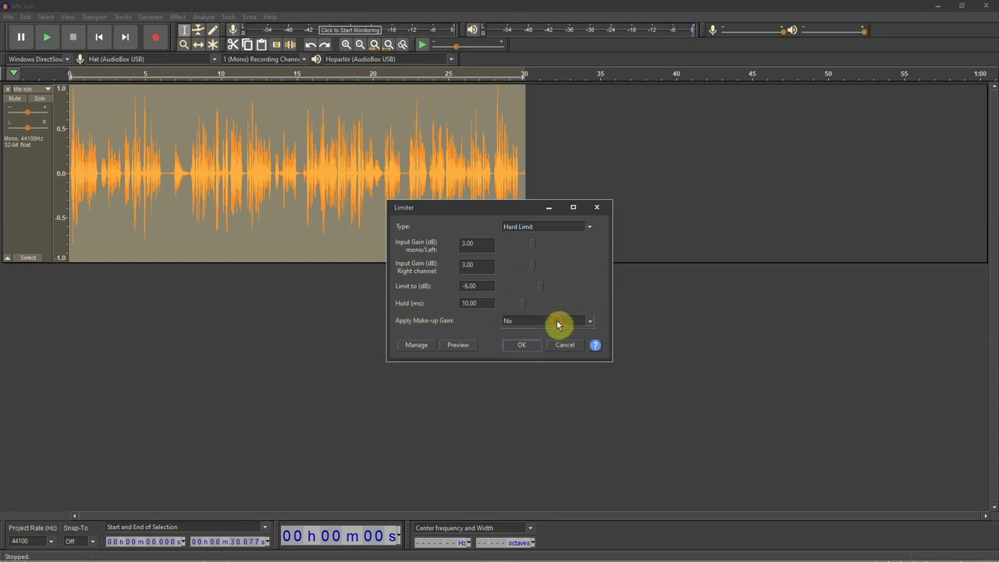
pyautogui.click(528, 322)
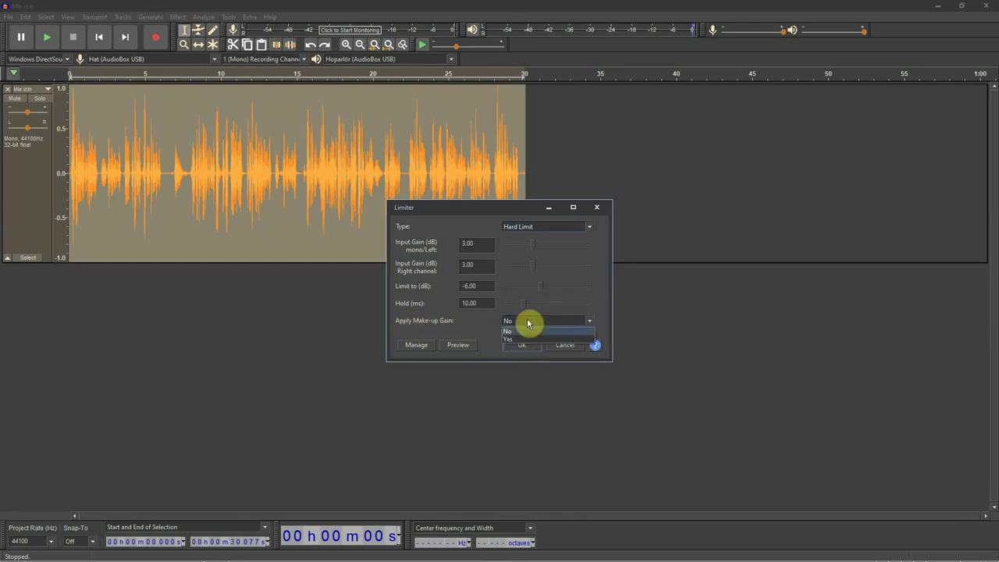
pyautogui.click(528, 323)
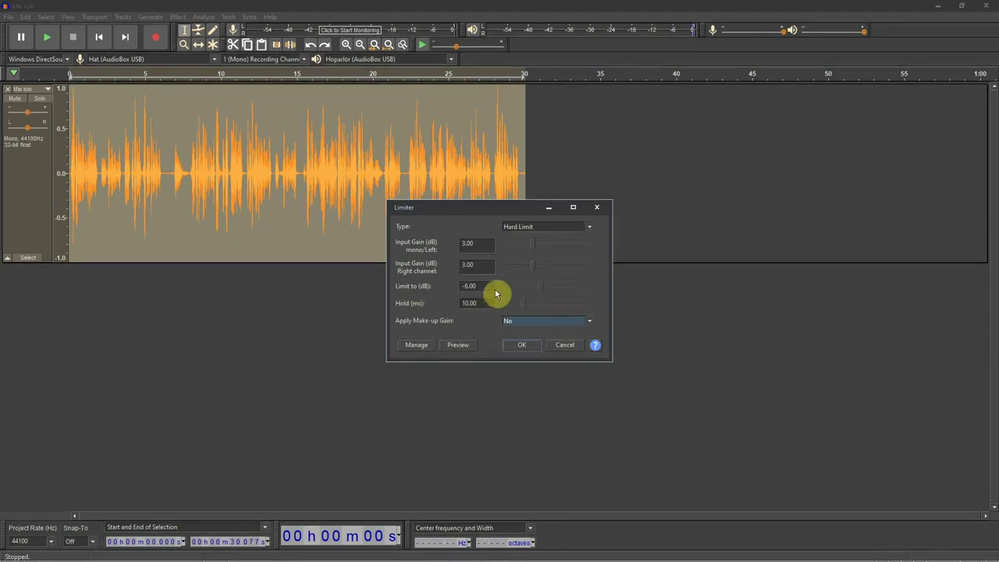
pyautogui.click(535, 325)
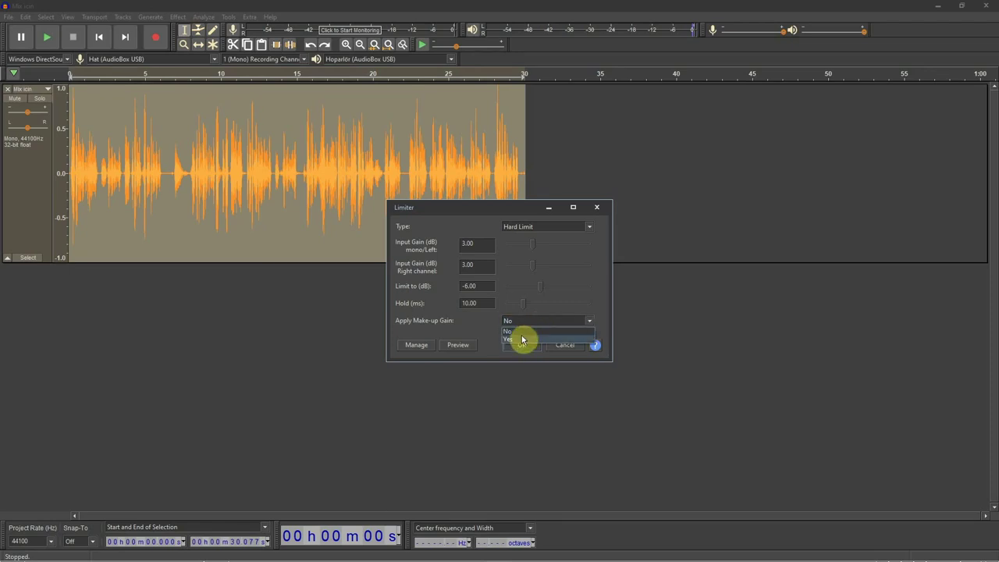
pyautogui.click(520, 338)
pyautogui.click(523, 346)
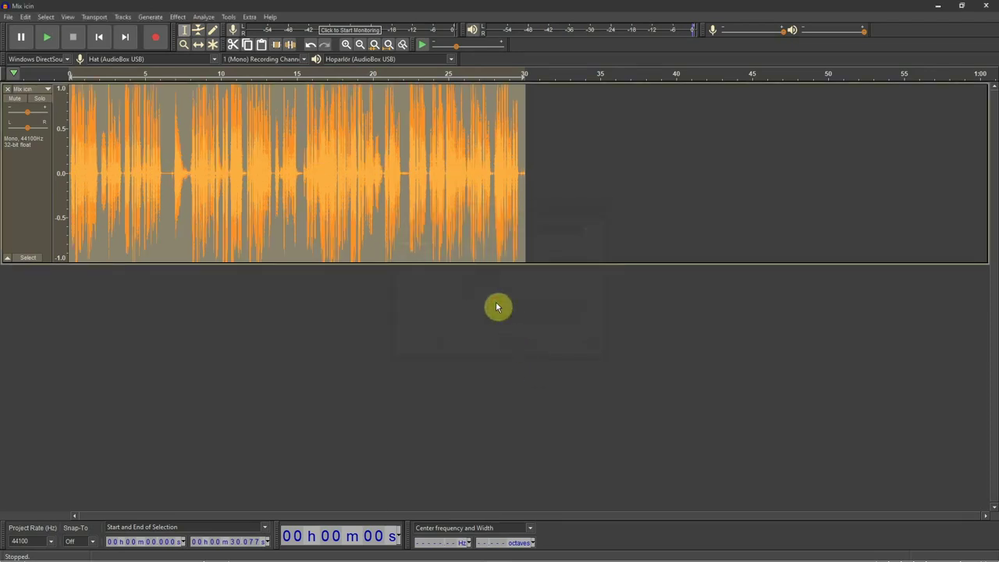
# Apply the Limiter to the whole recording as a Hard Limit without make-up gain, with 3 dB input gain and a -6 dB limit.
pyautogui.click(180, 16)
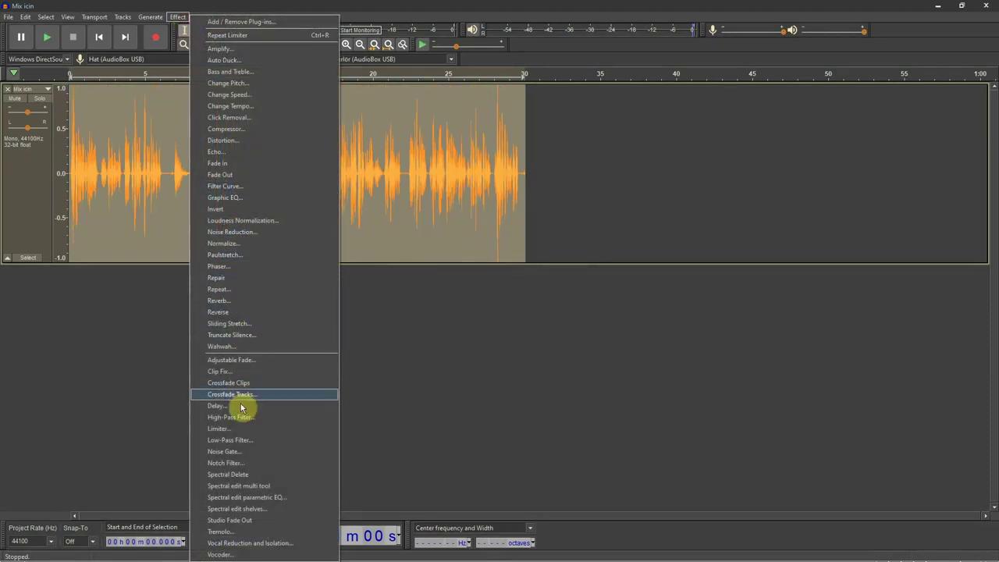
pyautogui.click(230, 428)
pyautogui.click(511, 324)
pyautogui.click(518, 335)
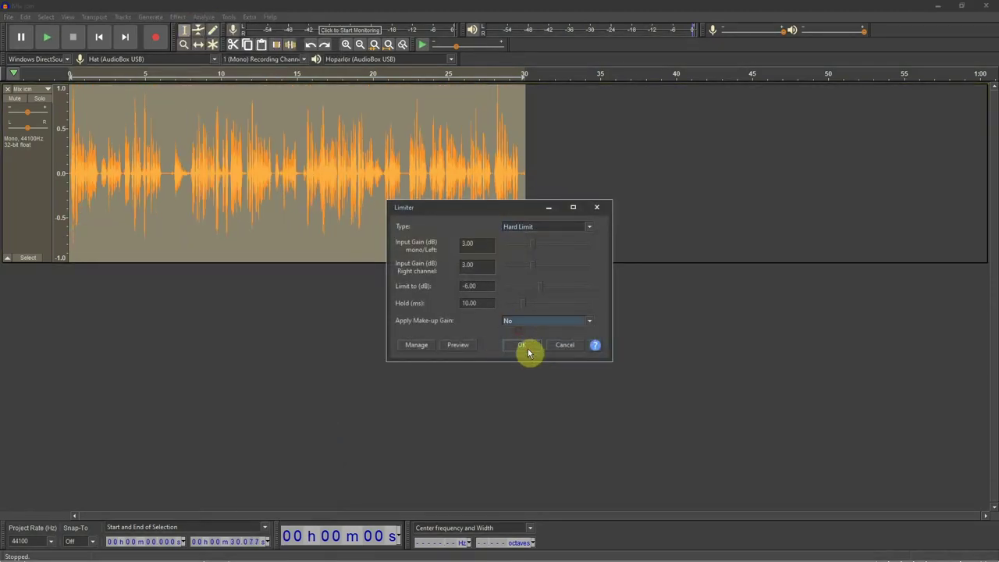
pyautogui.click(524, 346)
# Play the limited recording from the start and check its peaks on the playback level meter.
pyautogui.click(197, 160)
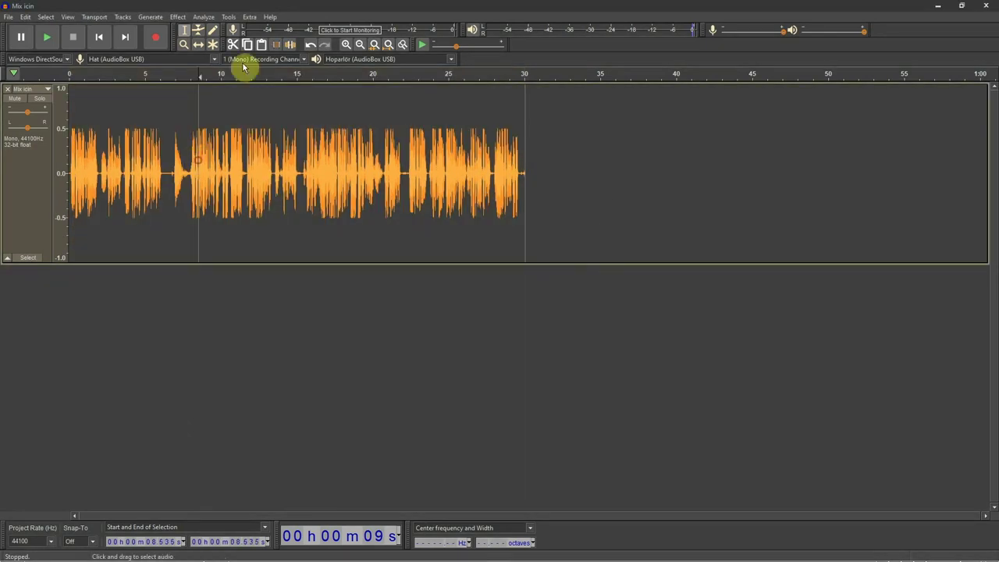
pyautogui.click(100, 37)
pyautogui.press('space')
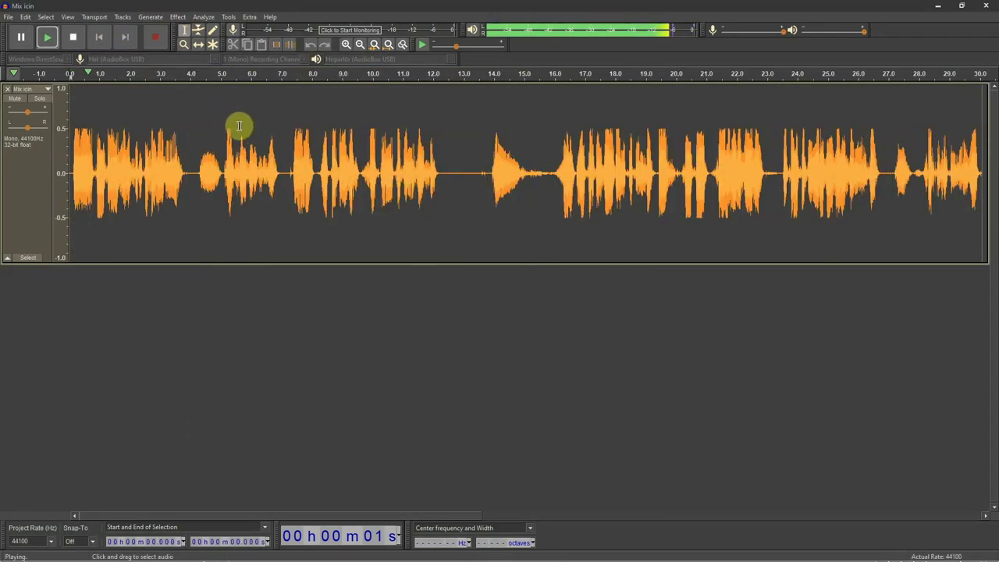
pyautogui.hotkey('ctrl', 'f')
pyautogui.hotkey('ctrl', '3')
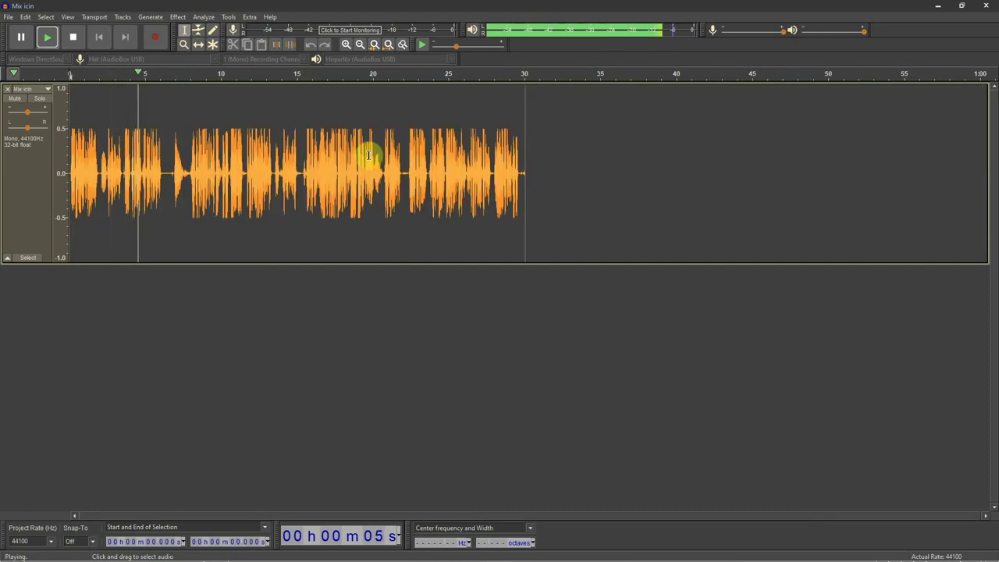
pyautogui.hotkey('ctrl', 'f')
pyautogui.press('space')
# Compare the limited waveform's peaks up close with the overall shape of the recording.
pyautogui.hotkey('ctrl', '1')
pyautogui.hotkey('ctrl', '1')
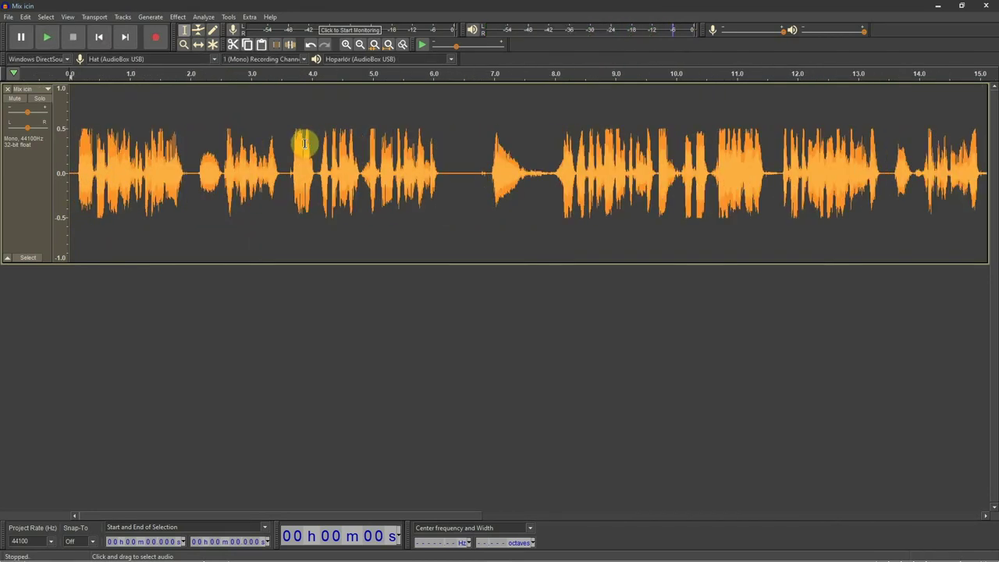
pyautogui.hotkey('ctrl', '3')
pyautogui.hotkey('ctrl', '3')
pyautogui.hotkey('ctrl', '3')
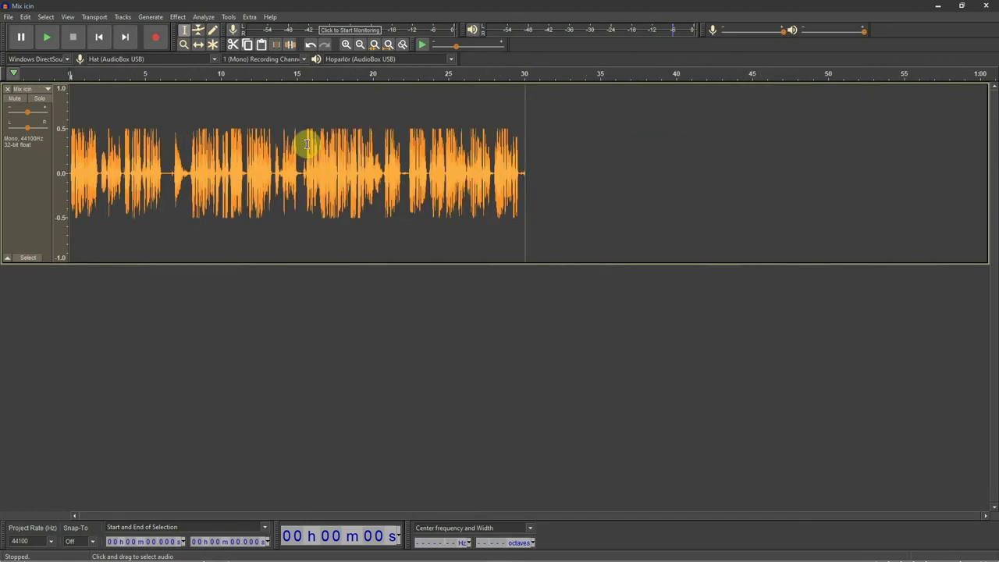
pyautogui.hotkey('ctrl', '1')
pyautogui.hotkey('ctrl', '1')
pyautogui.hotkey('ctrl', '1')
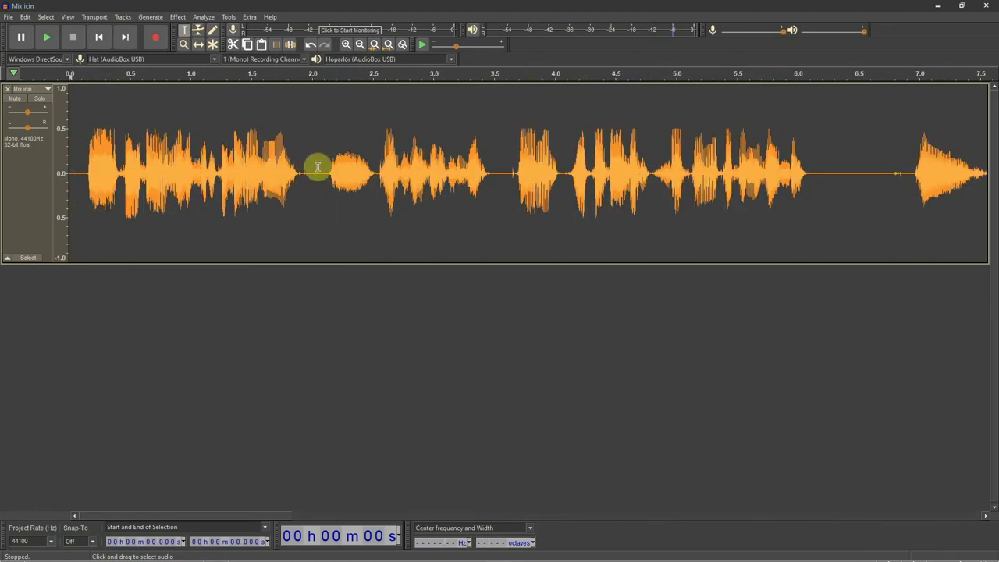
# Play a short stretch from about 0.84 s while examining the first two seconds of the waveform up close.
pyautogui.hotkey('ctrl', '1')
pyautogui.click(272, 148)
pyautogui.hotkey('ctrl', '1')
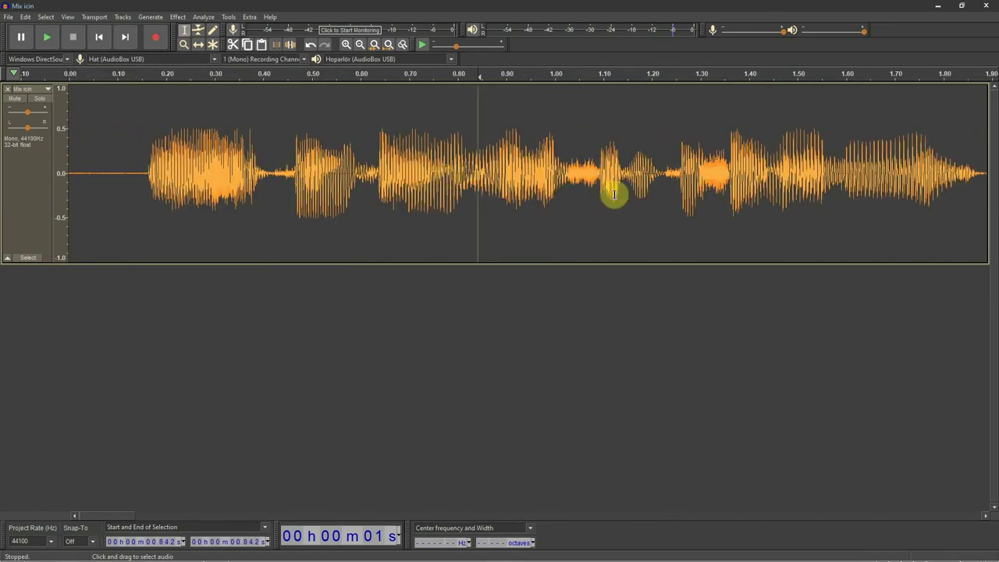
pyautogui.press('space')
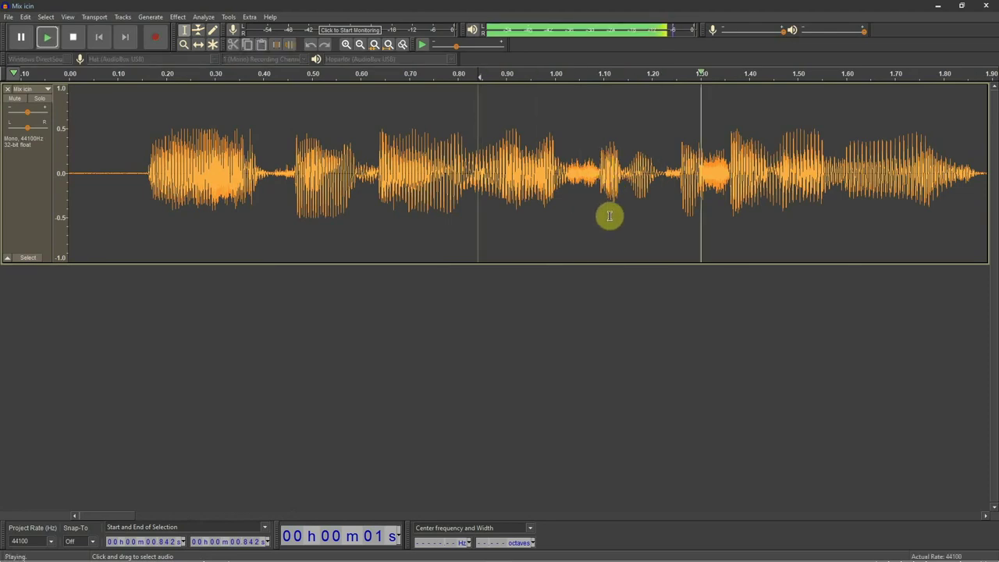
pyautogui.press('space')
# Select the dense noisy burst from 1.306 s to 1.361 s and play just that part.
pyautogui.click(705, 160)
pyautogui.hotkey('ctrl', '1')
pyautogui.hotkey('ctrl', '1')
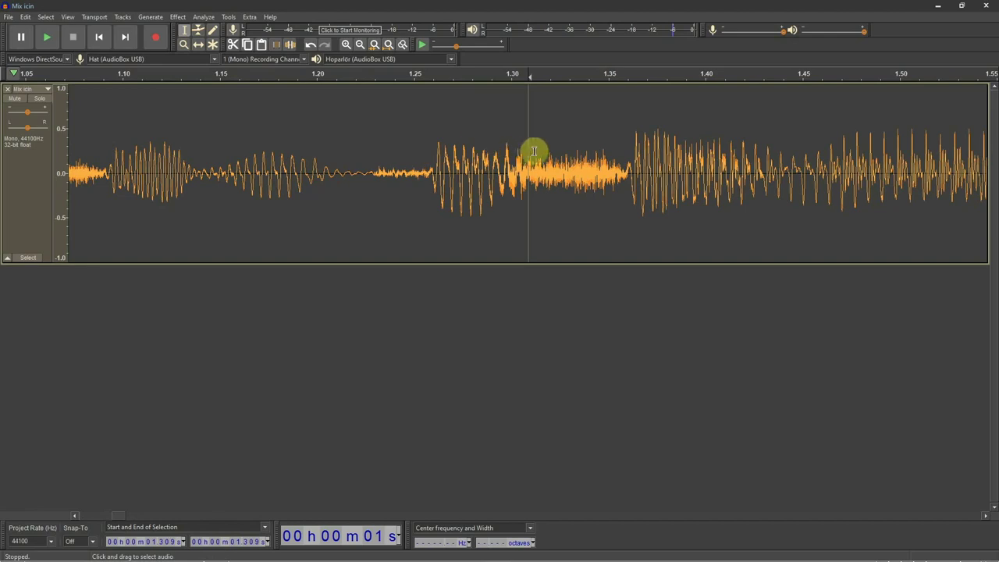
pyautogui.moveTo(523, 149); pyautogui.dragTo(629, 149)
pyautogui.press('space')
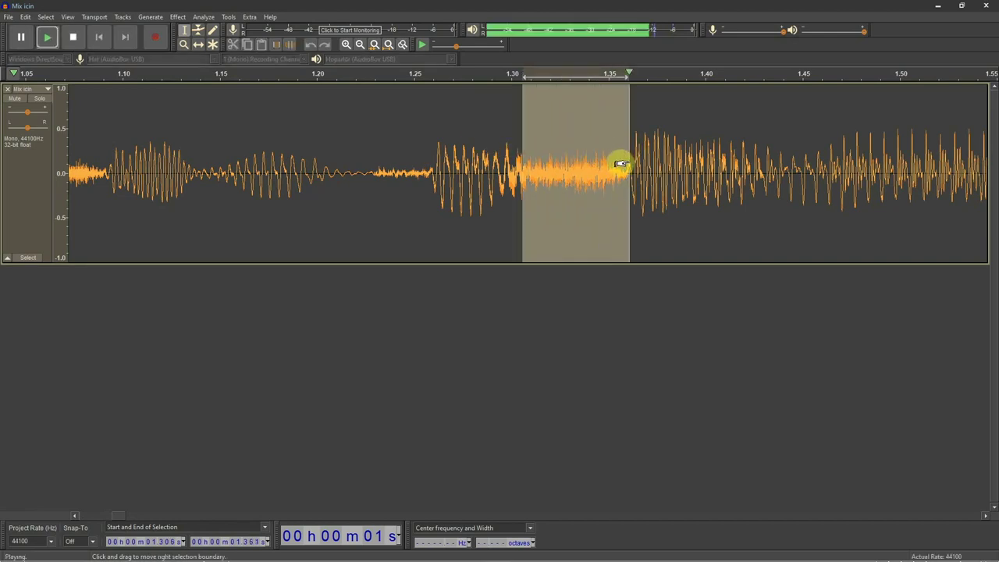
pyautogui.hotkey('ctrl', '3')
pyautogui.hotkey('ctrl', '3')
pyautogui.hotkey('ctrl', '3')
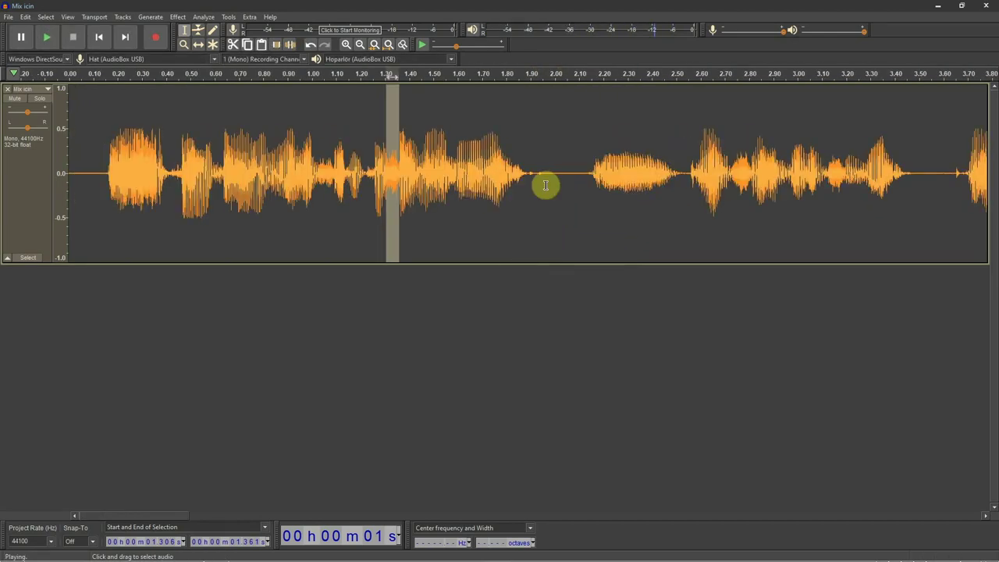
# Play from 0.570 s to locate the earlier noisy burst and select it from 1.031 s to 1.091 s.
pyautogui.click(305, 149)
pyautogui.click(208, 144)
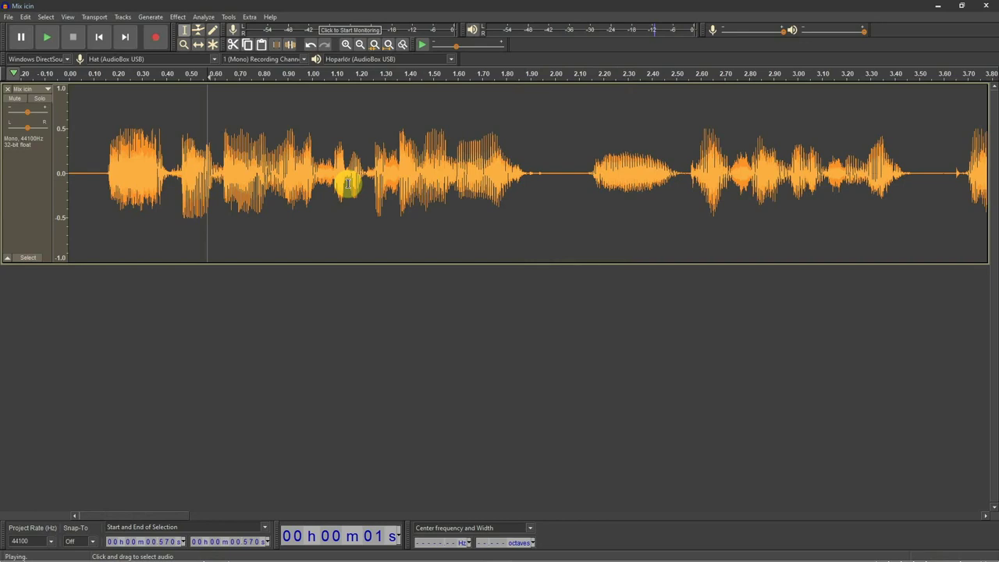
pyautogui.press('x')
pyautogui.hotkey('ctrl', '1')
pyautogui.hotkey('ctrl', '1')
pyautogui.hotkey('ctrl', '1')
pyautogui.hotkey('ctrl', '1')
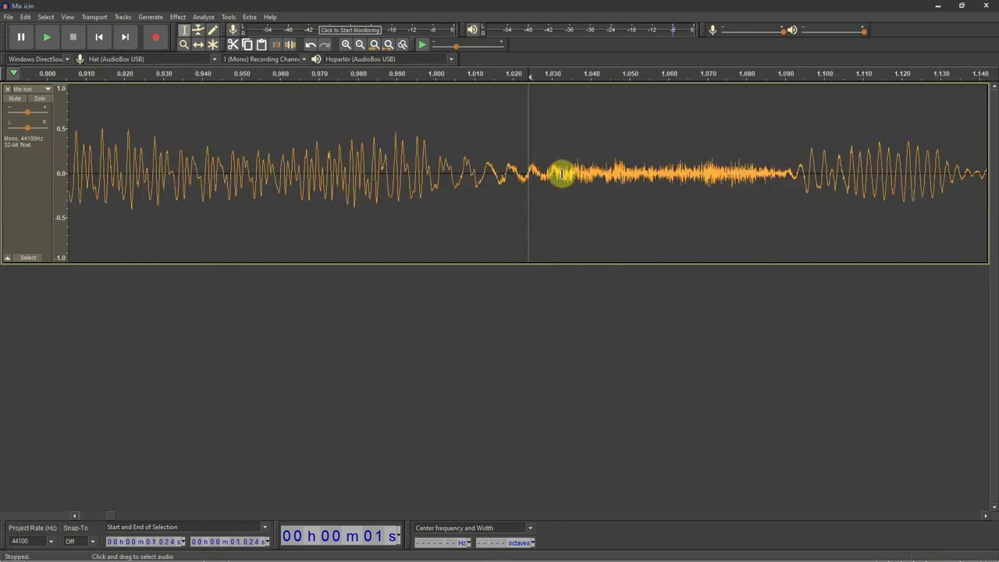
pyautogui.hotkey('ctrl', '3')
pyautogui.click(542, 159)
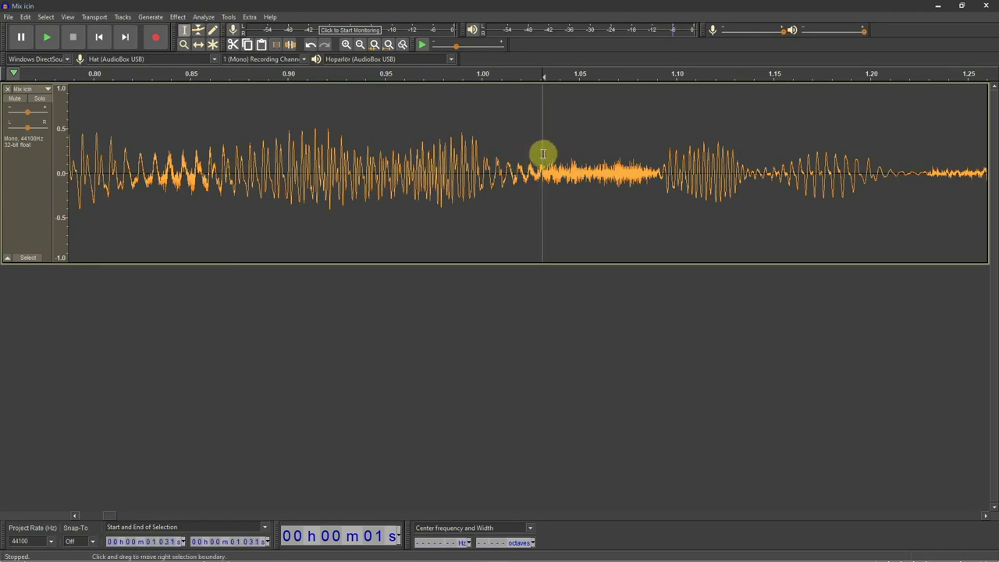
pyautogui.moveTo(534, 153); pyautogui.dragTo(647, 152)
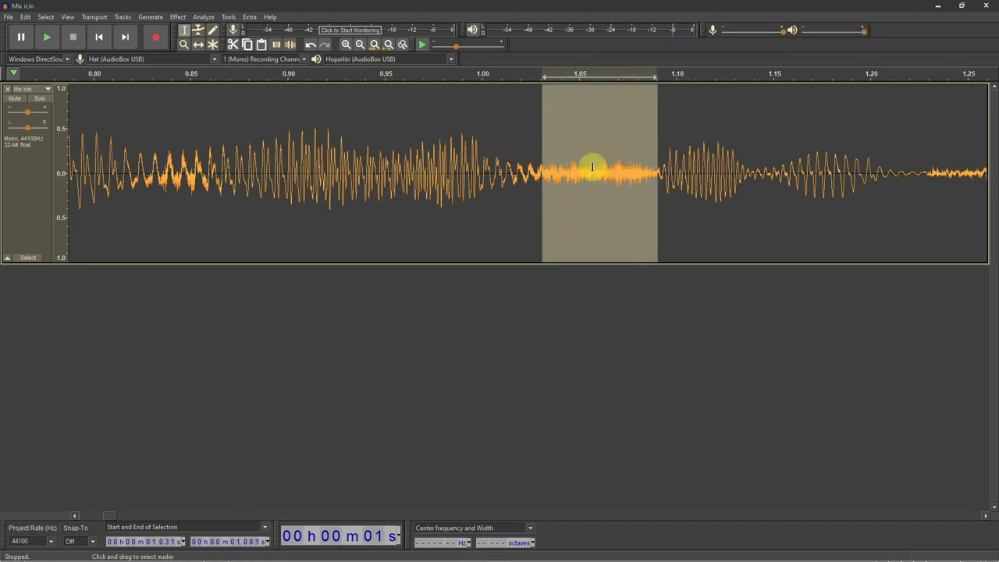
# Show the track as a spectrogram with a maximum frequency of 16000 Hz and a window size of 4096.
pyautogui.click(48, 89)
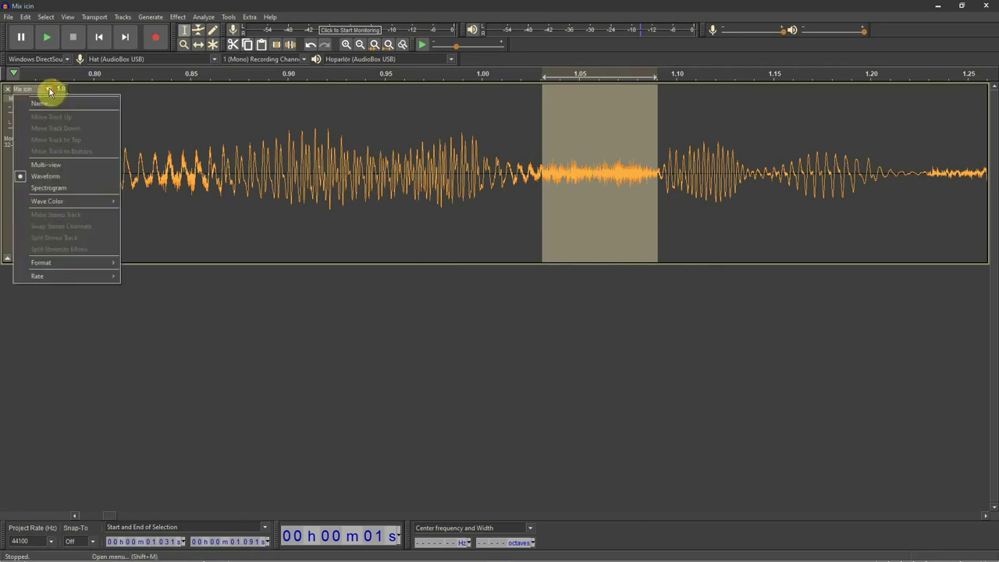
pyautogui.click(64, 188)
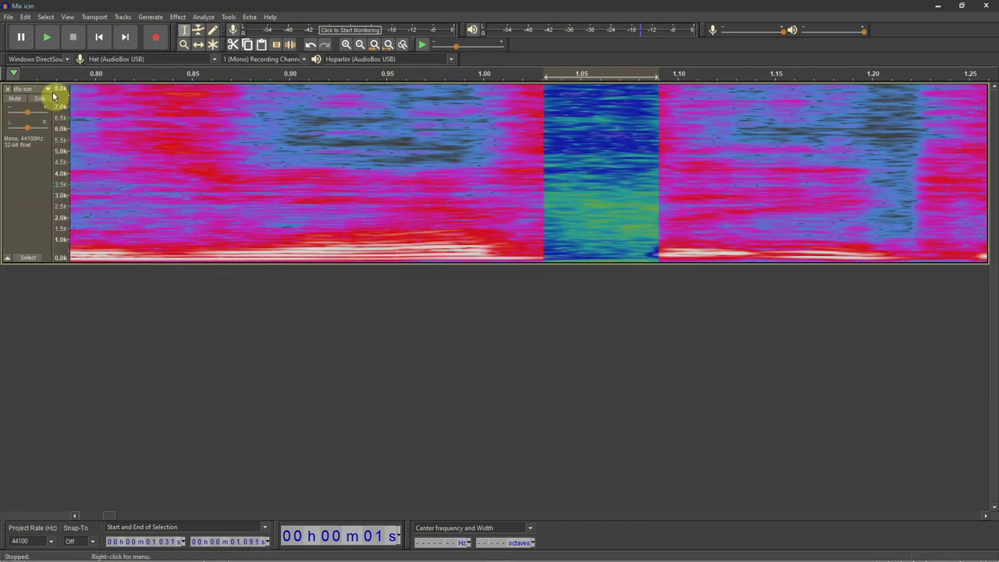
pyautogui.click(47, 89)
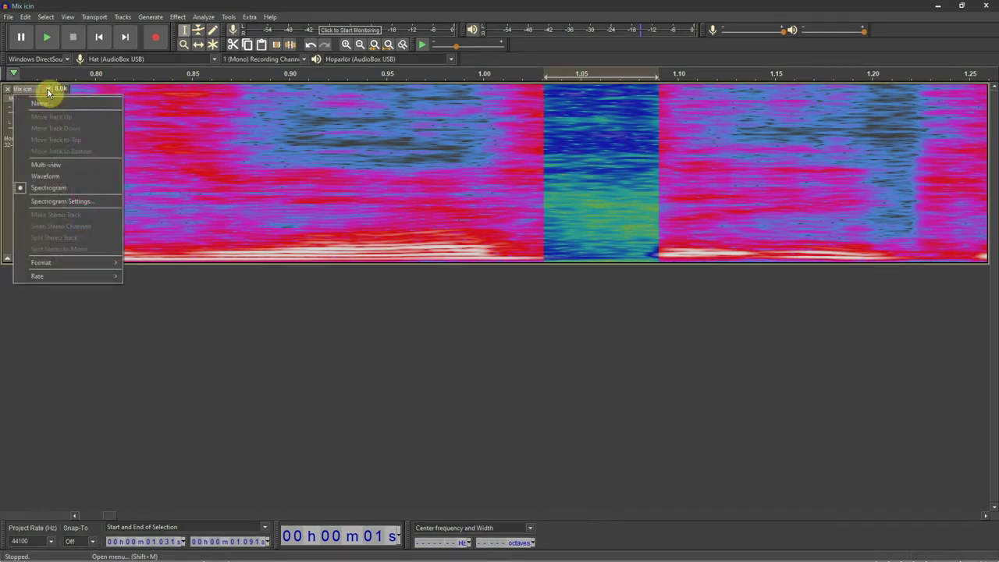
pyautogui.click(57, 205)
pyautogui.moveTo(470, 268); pyautogui.dragTo(415, 261)
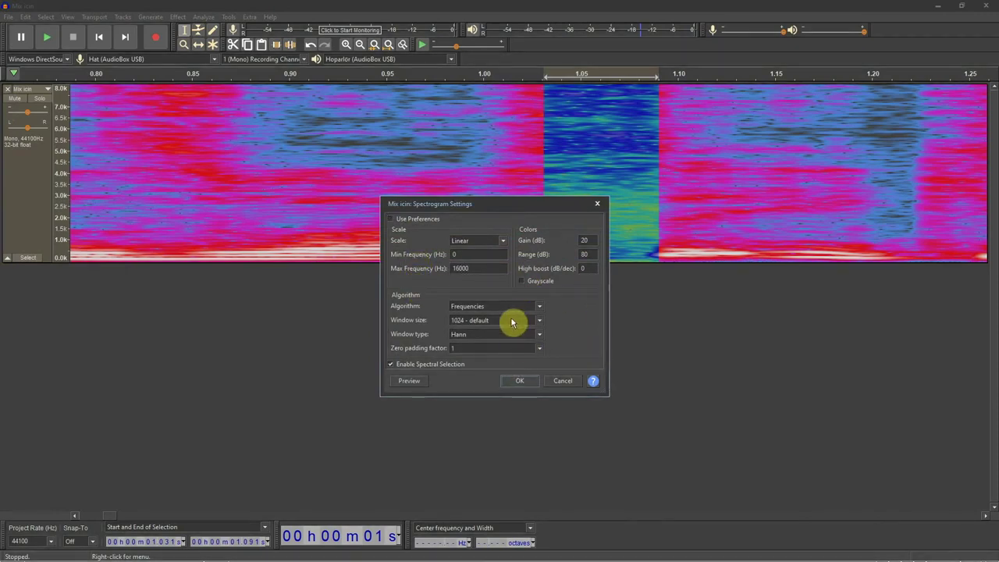
pyautogui.click(492, 321)
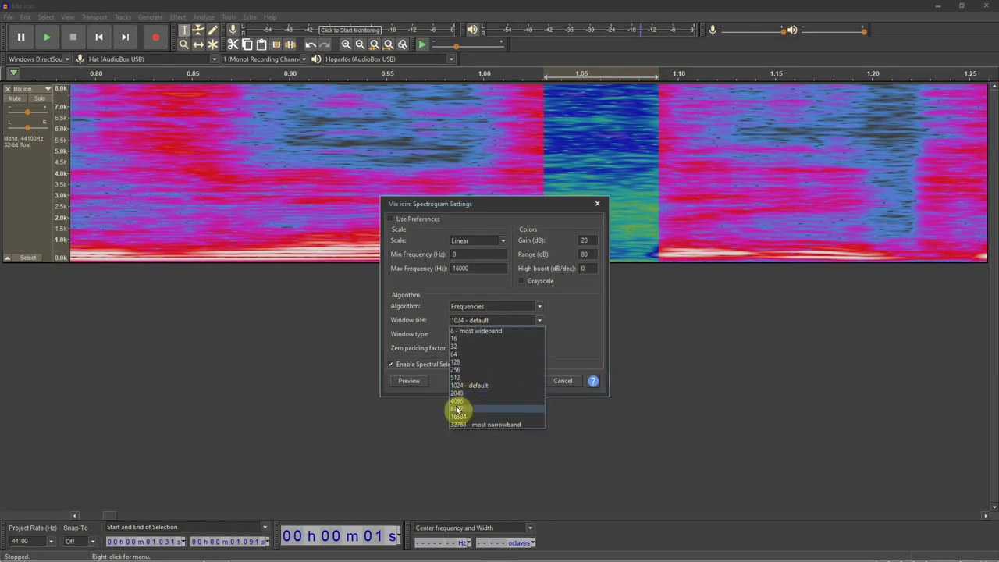
pyautogui.click(456, 402)
pyautogui.click(509, 384)
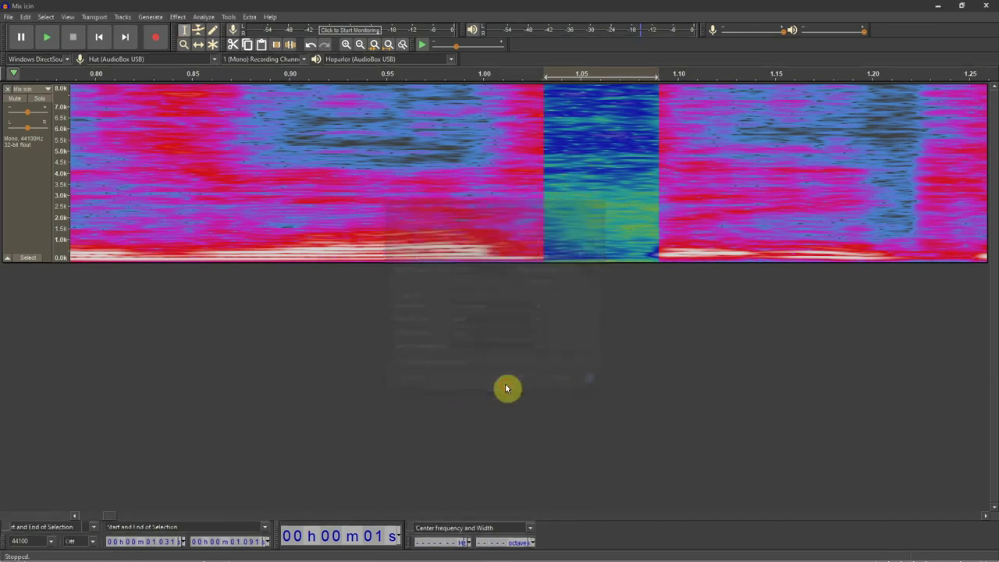
pyautogui.hotkey('ctrl', '3')
pyautogui.keyDown('ctrl'); pyautogui.scroll(-1, 586, 178); pyautogui.keyUp('ctrl')
pyautogui.keyDown('ctrl'); pyautogui.scroll(2, 580, 178); pyautogui.keyUp('ctrl')
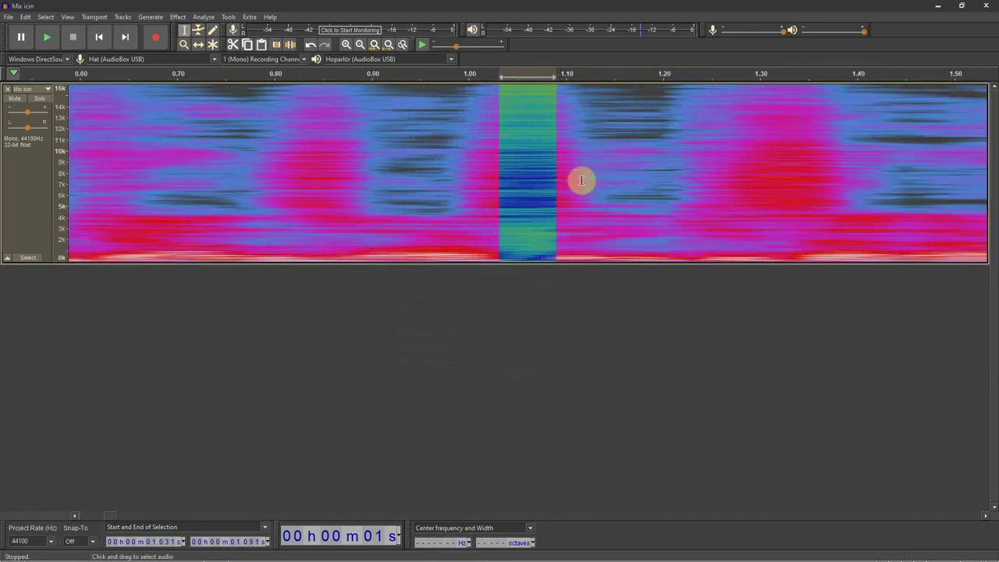
# Restrict the selected burst to the band from about 6 kHz to 12.4 kHz and play it.
pyautogui.press('space')
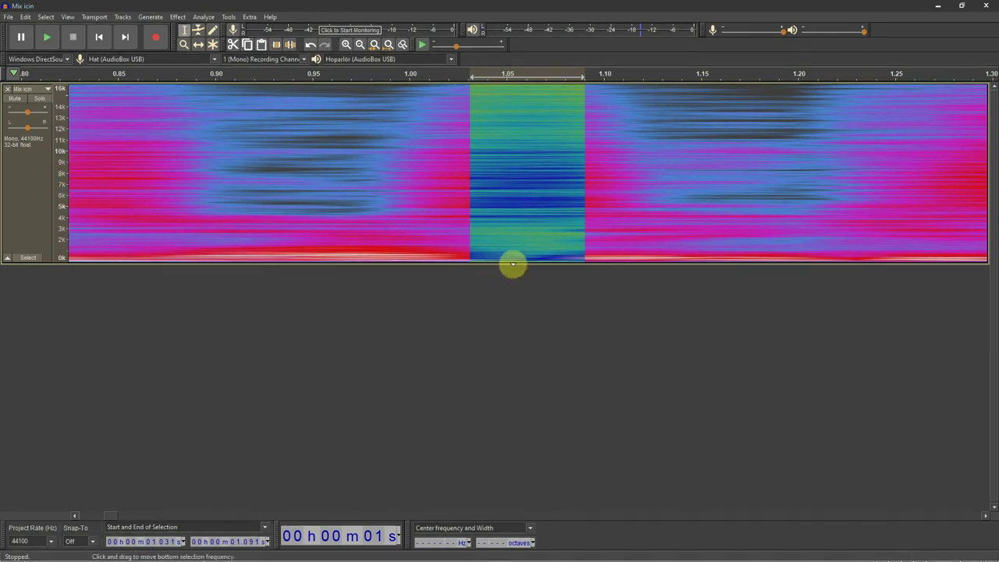
pyautogui.moveTo(513, 261); pyautogui.dragTo(525, 197)
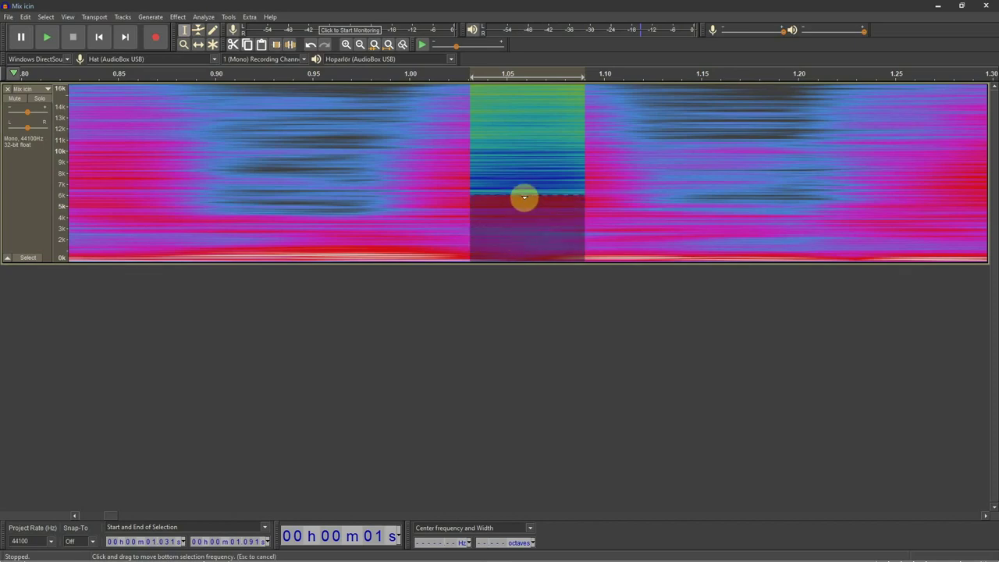
pyautogui.moveTo(527, 86); pyautogui.dragTo(528, 121)
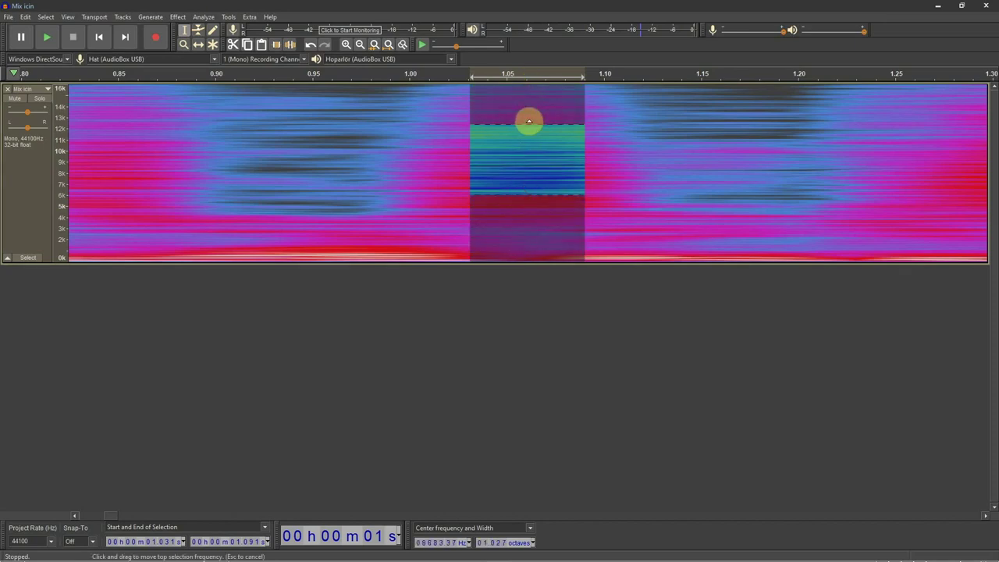
pyautogui.press('space')
pyautogui.press('space')
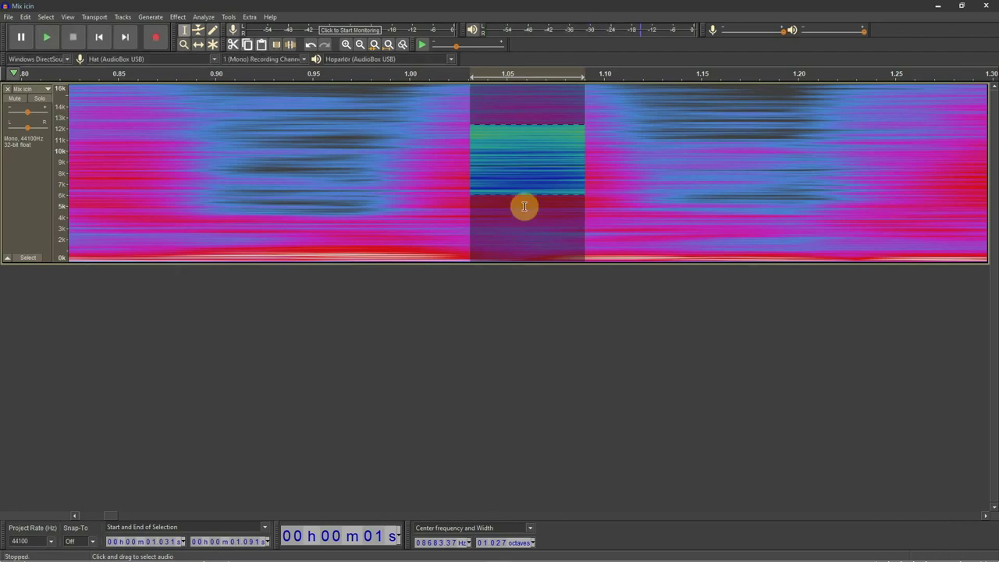
pyautogui.press('space')
# Adjust the burst's frequency band to a centre of about 7700 Hz and a width of about 1.154 octaves.
pyautogui.moveTo(539, 122); pyautogui.dragTo(537, 130)
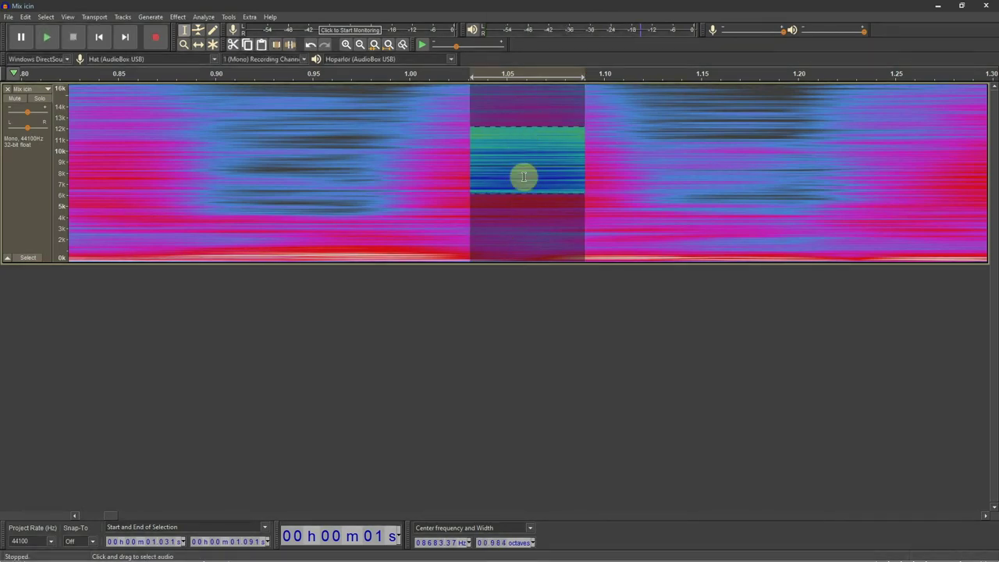
pyautogui.moveTo(517, 168); pyautogui.dragTo(517, 173)
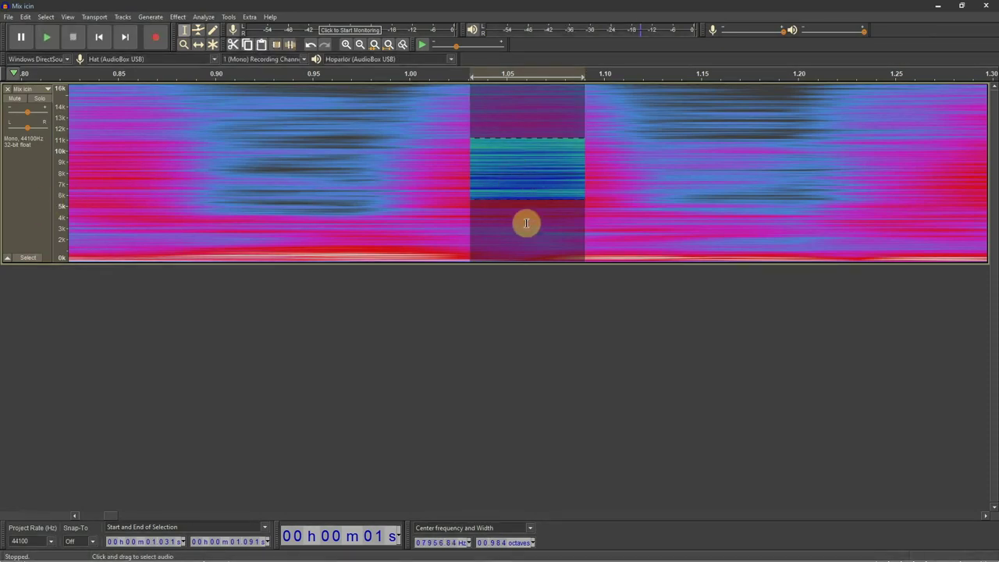
pyautogui.moveTo(521, 138); pyautogui.dragTo(522, 134)
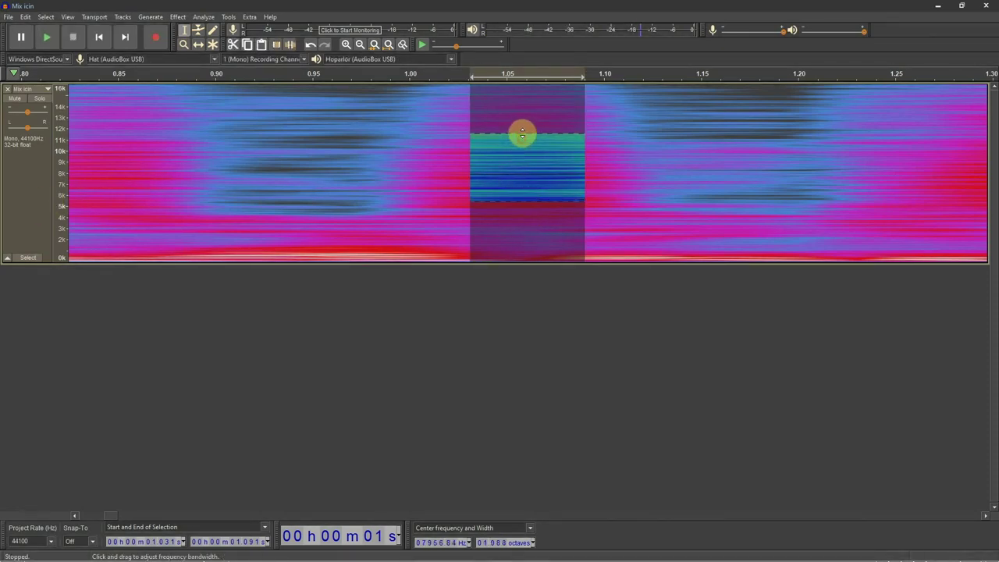
pyautogui.press('space')
pyautogui.moveTo(509, 201); pyautogui.dragTo(507, 203)
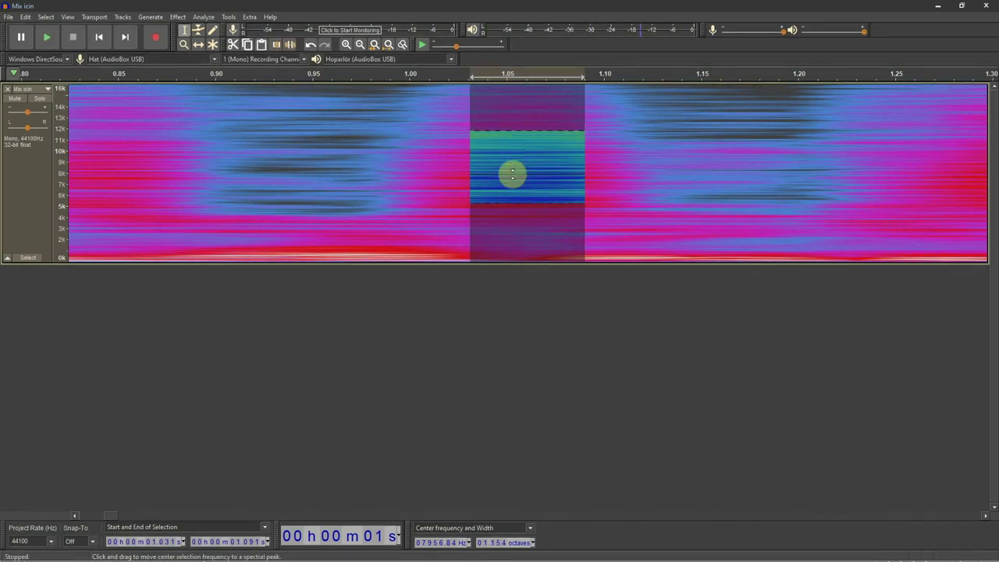
pyautogui.moveTo(511, 171); pyautogui.dragTo(512, 179)
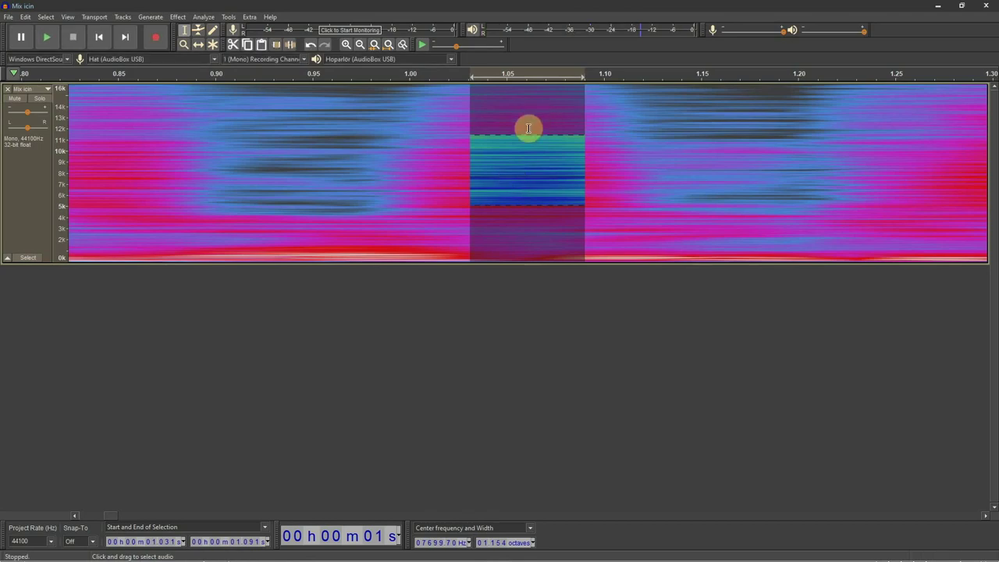
# Extend the band selection over the whole recording, narrow it to about 0.889 octaves around 7946 Hz, and start playback.
pyautogui.hotkey('ctrl', '3')
pyautogui.hotkey('ctrl', '3')
pyautogui.hotkey('ctrl', '3')
pyautogui.hotkey('ctrl', '3')
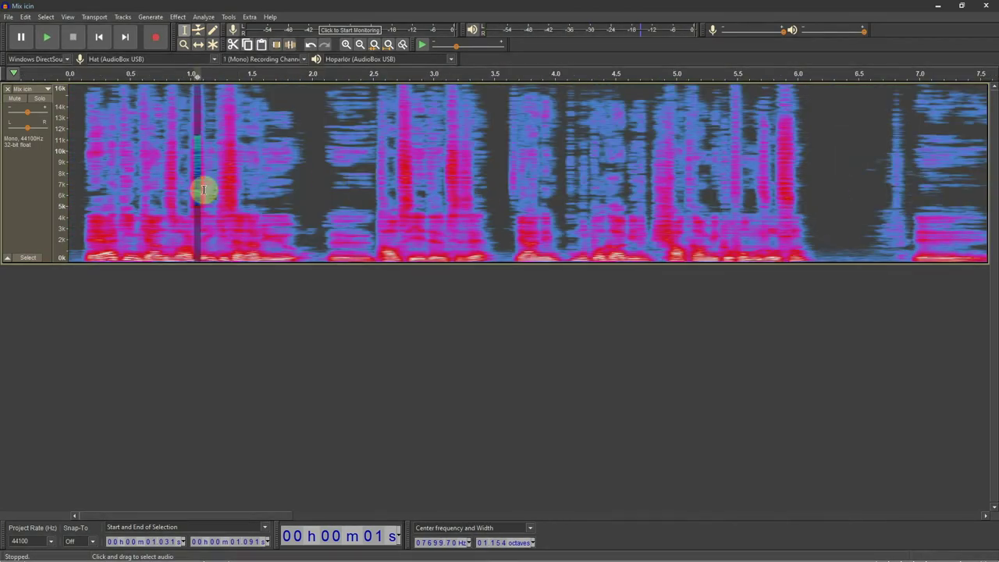
pyautogui.moveTo(201, 186); pyautogui.dragTo(60, 187)
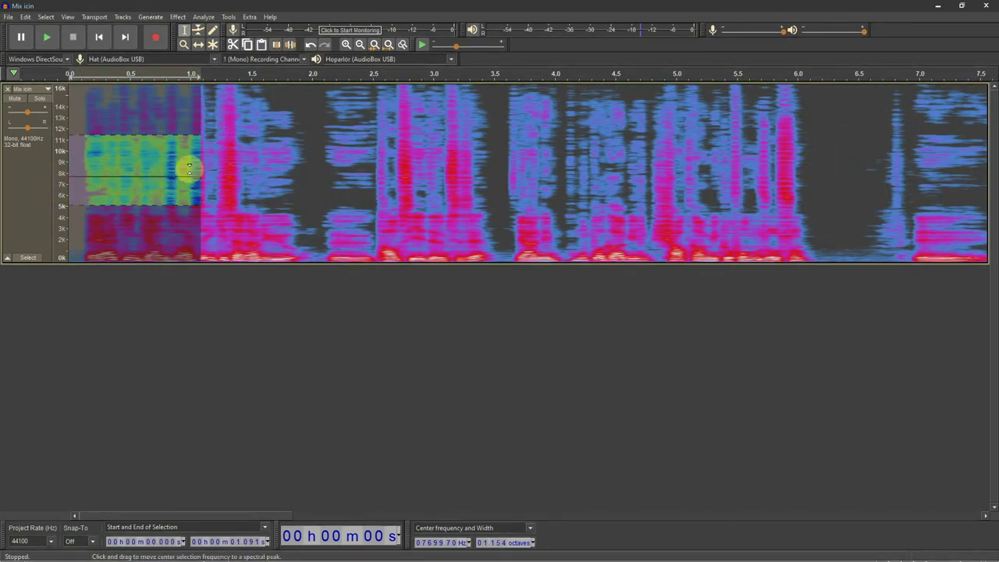
pyautogui.scroll(-3, 201, 163)
pyautogui.moveTo(86, 153); pyautogui.dragTo(533, 154)
pyautogui.moveTo(87, 137); pyautogui.dragTo(86, 175)
pyautogui.press('space')
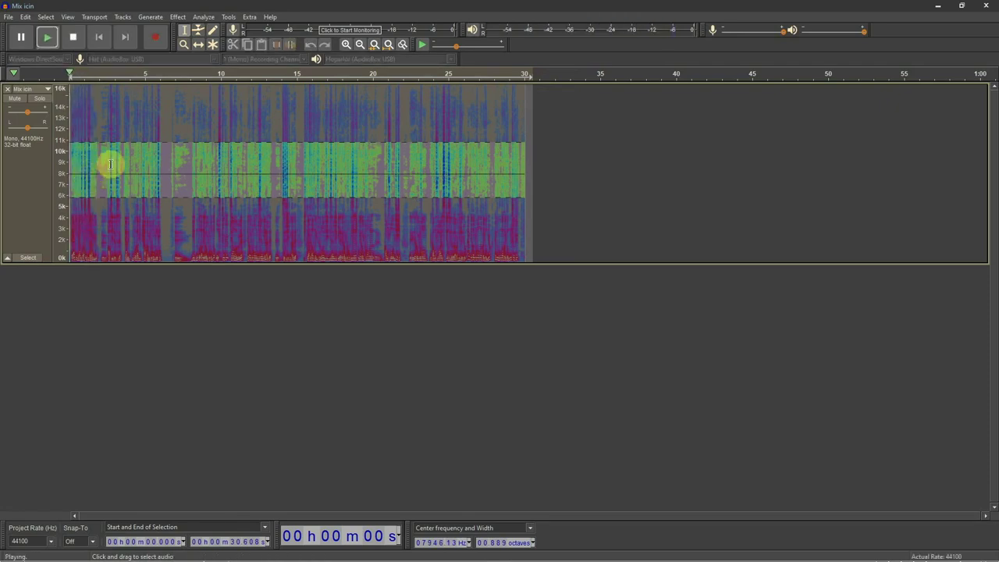
# Narrow the selected band to about 0.779 octaves centred near 7802 Hz and play the first second or so.
pyautogui.keyDown('ctrl'); pyautogui.scroll(3, 107, 165); pyautogui.keyUp('ctrl')
pyautogui.press('space')
pyautogui.moveTo(230, 199); pyautogui.dragTo(228, 191)
pyautogui.moveTo(224, 171); pyautogui.dragTo(224, 175)
pyautogui.press('space')
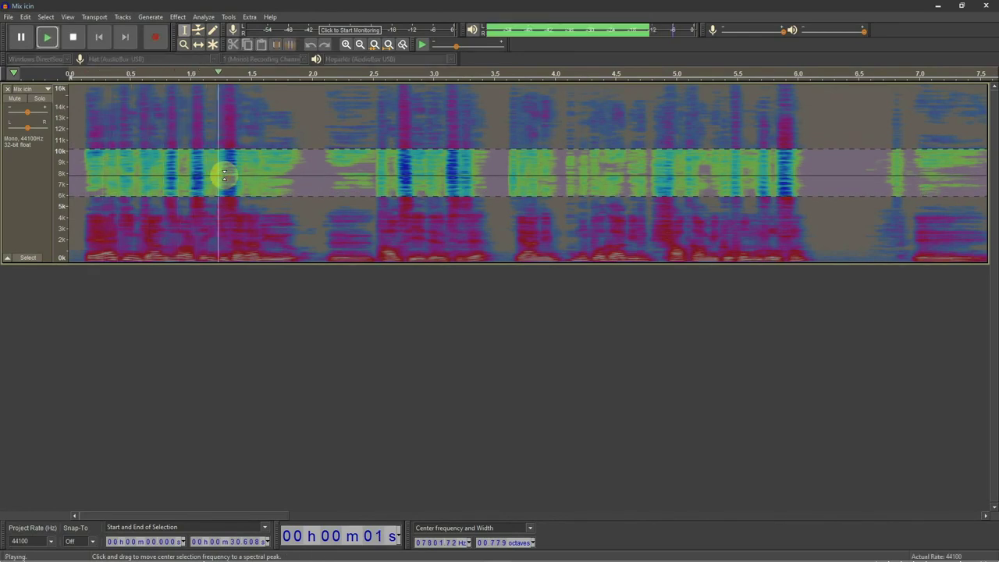
pyautogui.press('space')
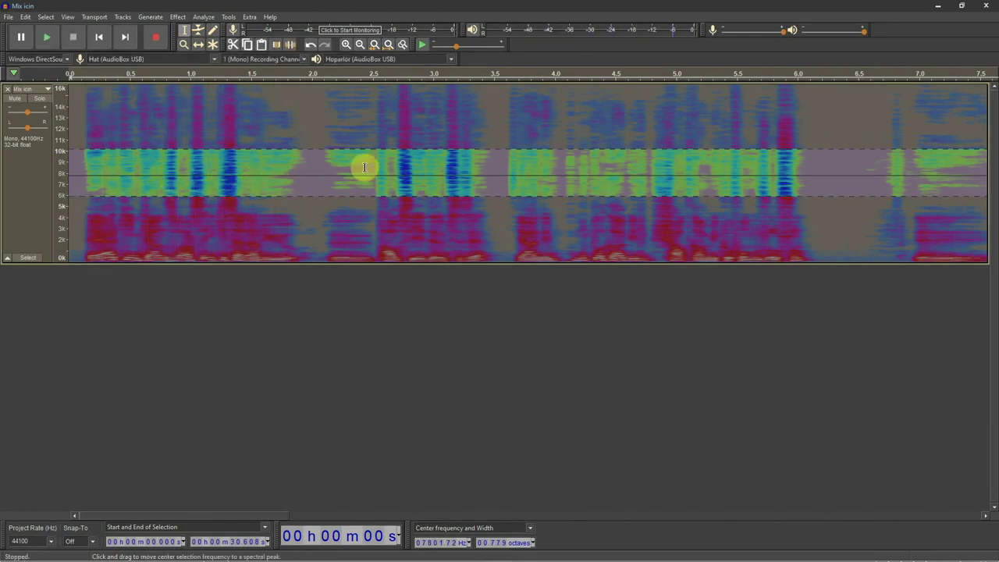
# Examine the selected frequency band along the rest of the recording for harsh bursts, ending with the whole track in view.
pyautogui.hscroll(3, 117, 196)
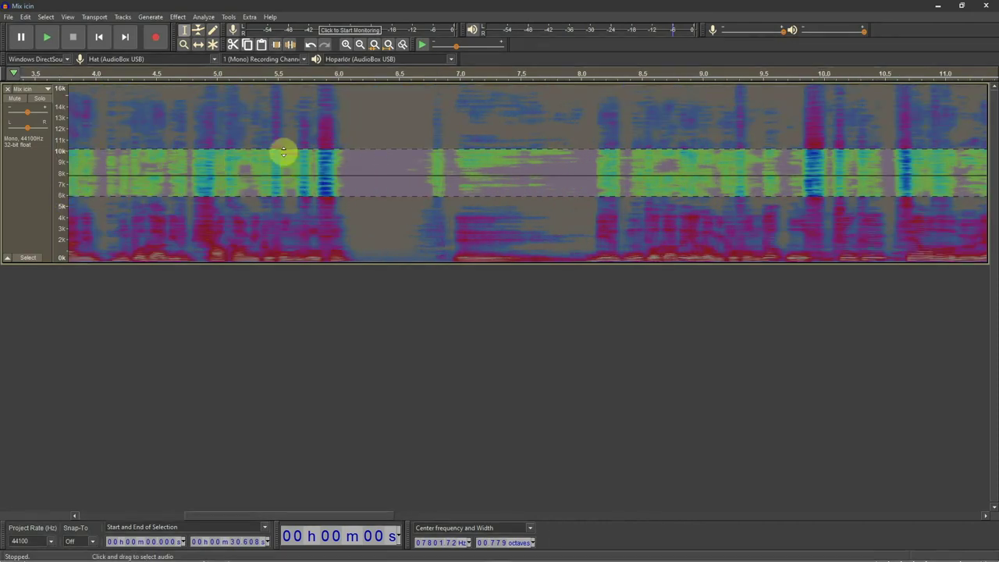
pyautogui.hotkey('ctrl', '3')
pyautogui.hotkey('ctrl', '3')
pyautogui.hotkey('ctrl', '3')
pyautogui.hotkey('ctrl', '1')
pyautogui.hotkey('ctrl', '1')
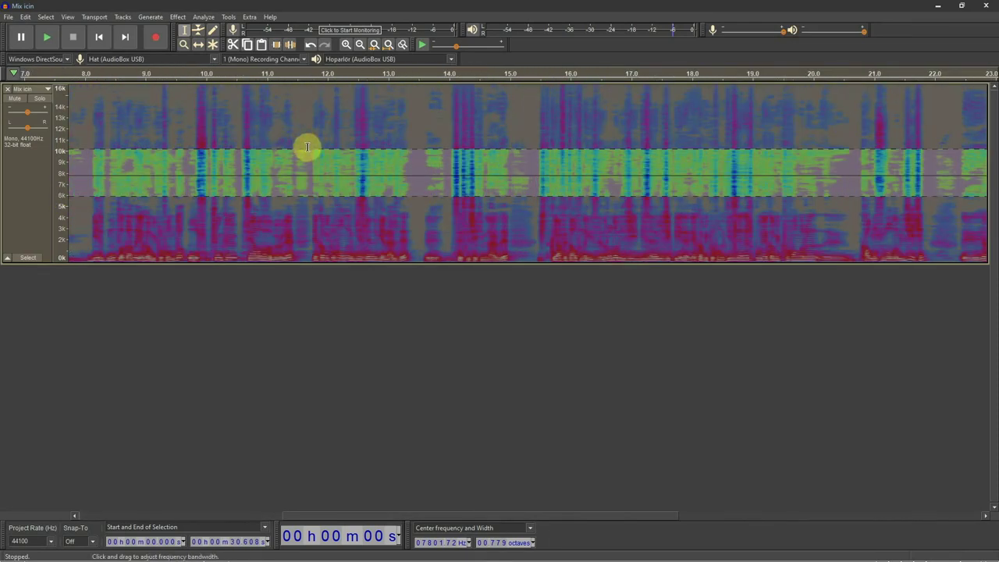
pyautogui.hotkey('ctrl', 'f')
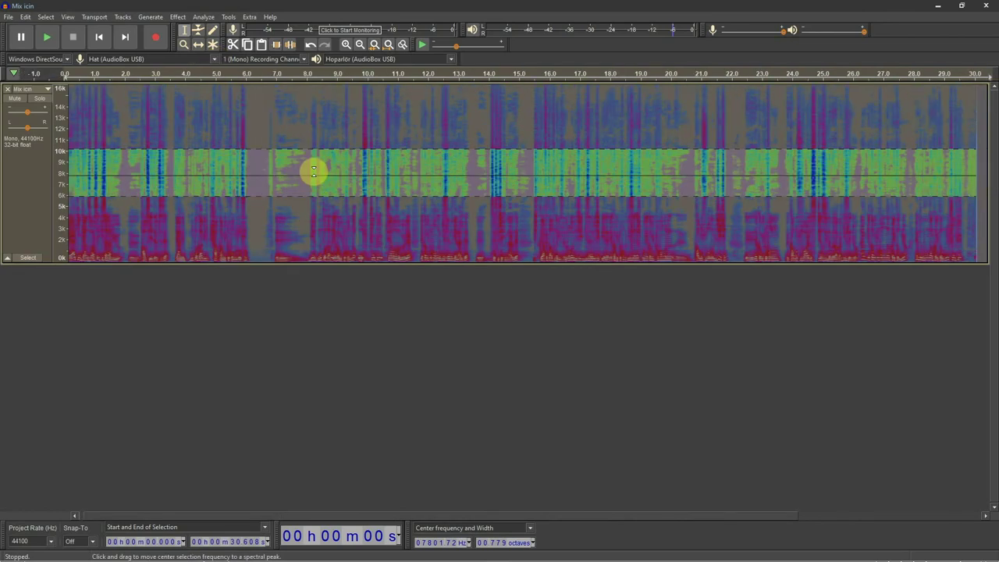
# Start the Filter Curve EQ effect on the selection and flatten its curve, keeping the linear frequency scale.
pyautogui.click(179, 18)
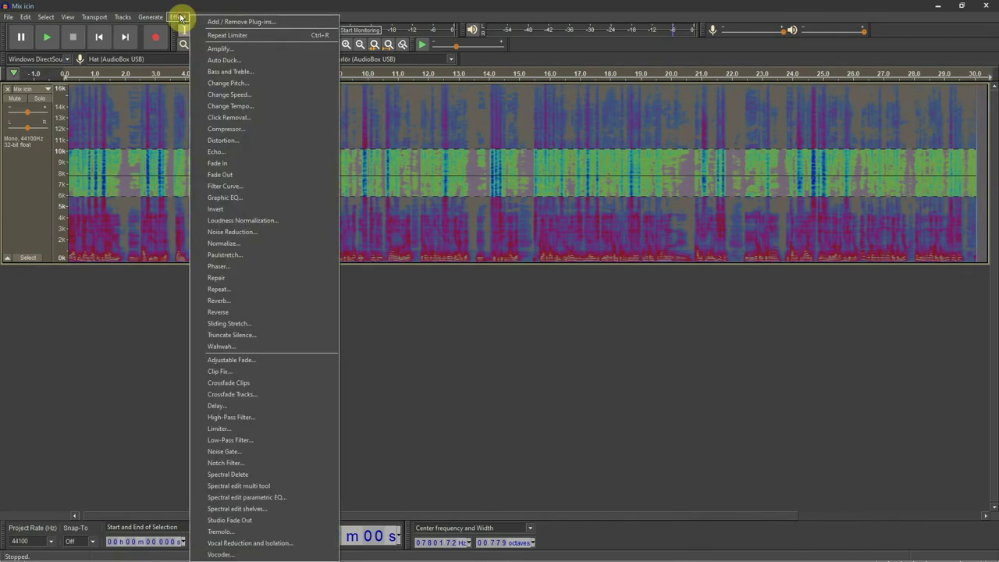
pyautogui.click(234, 186)
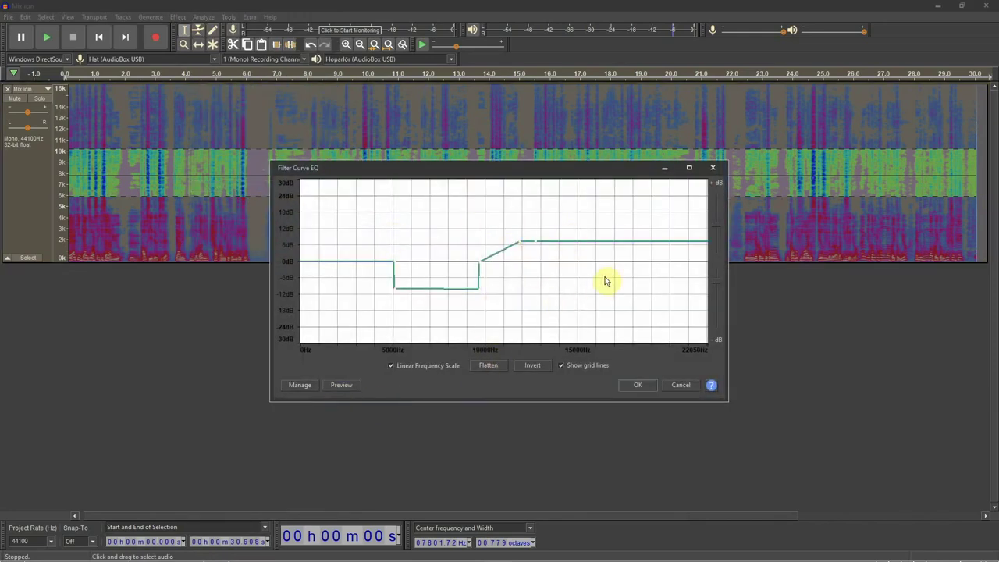
pyautogui.click(498, 367)
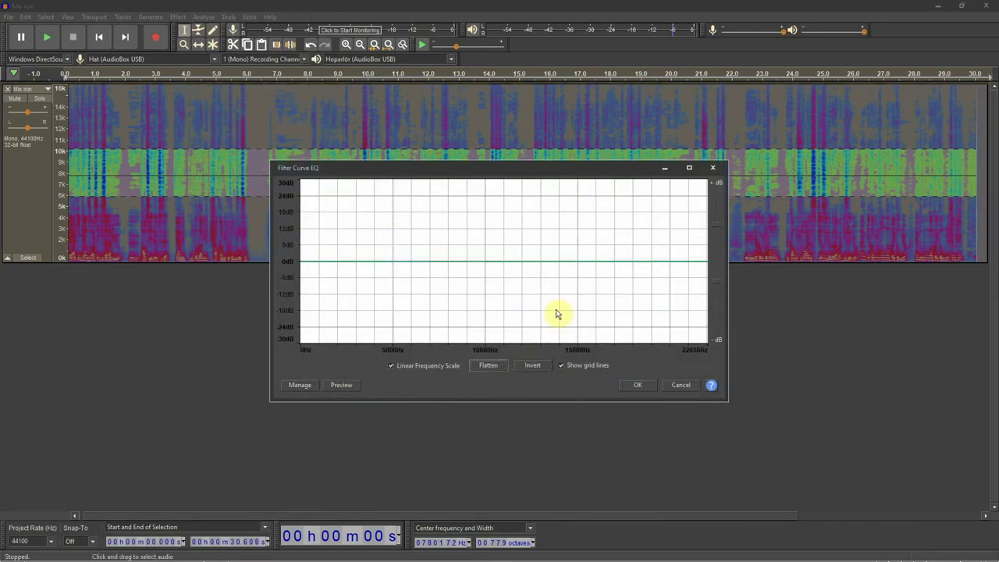
pyautogui.click(392, 366)
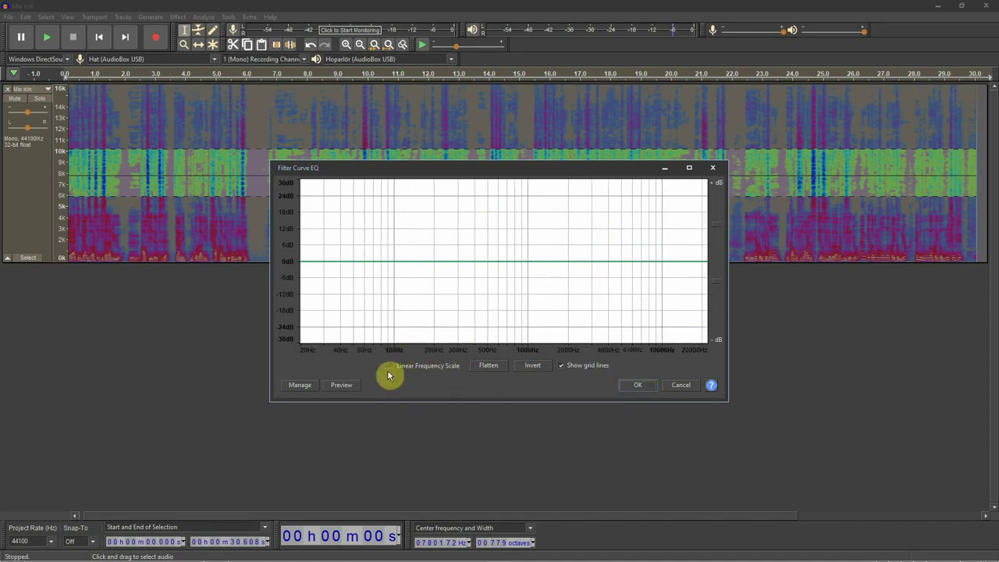
pyautogui.click(392, 366)
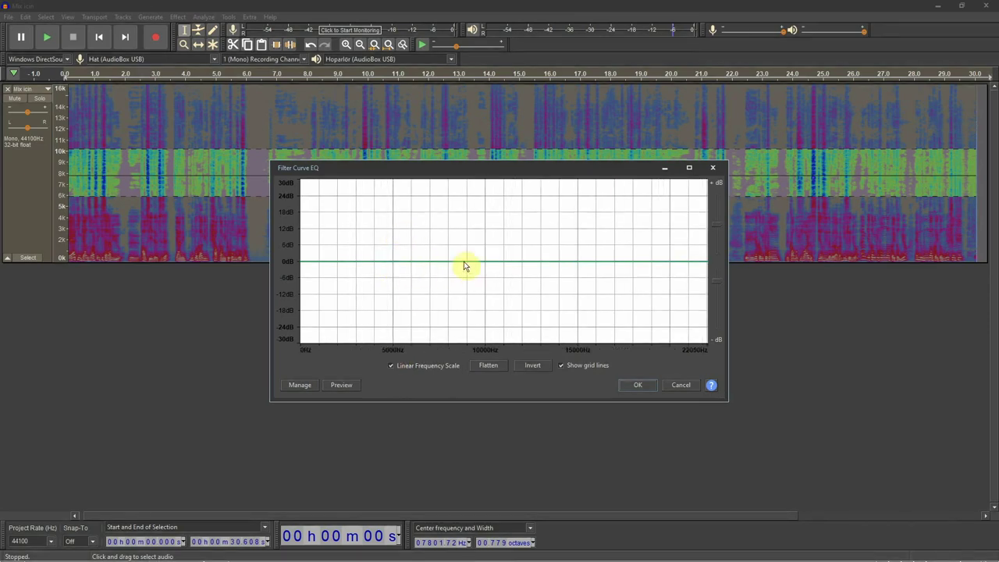
# Shape the EQ curve into a cut of about 10 dB between roughly 5000 Hz and 10000 Hz.
pyautogui.click(393, 262)
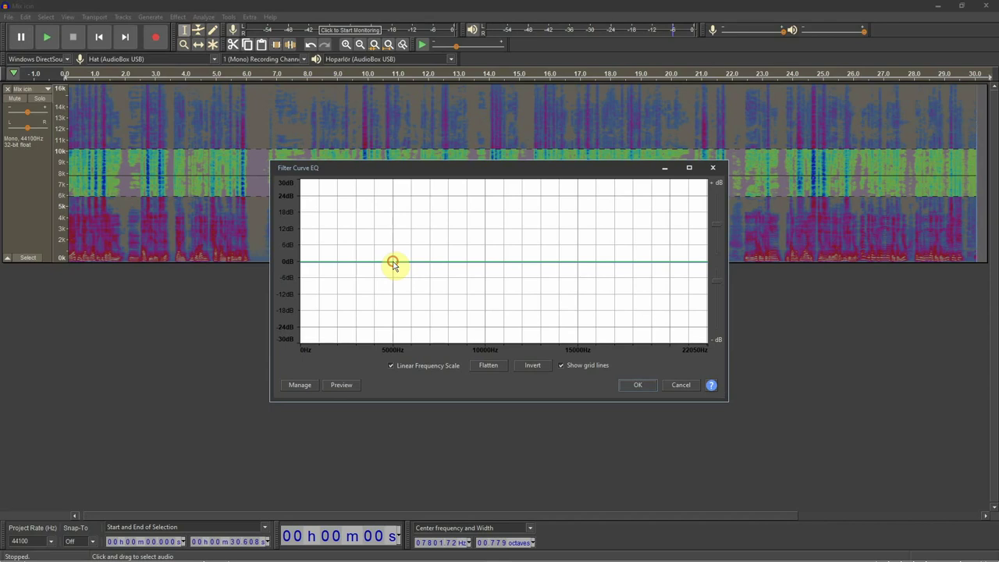
pyautogui.click(486, 268)
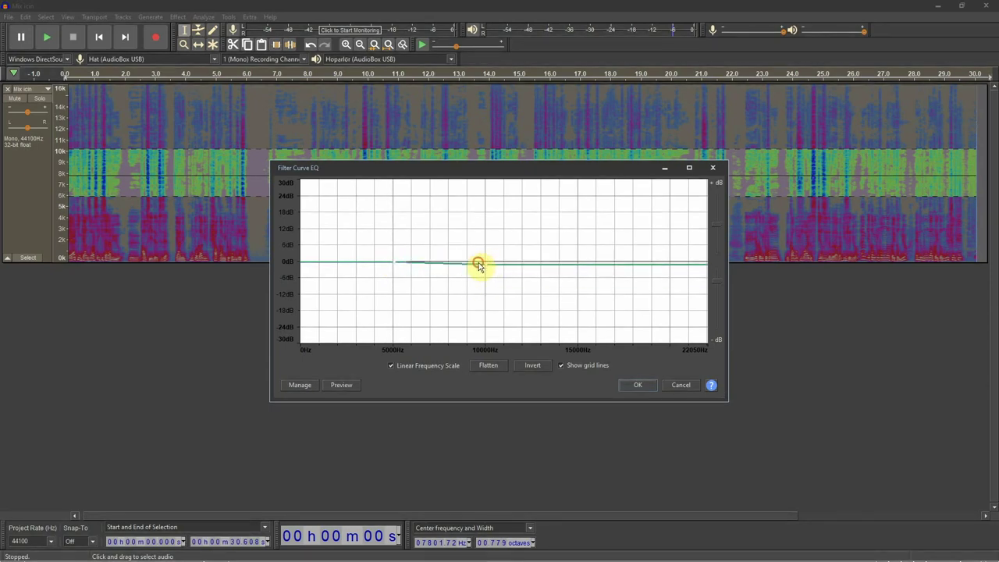
pyautogui.moveTo(479, 265); pyautogui.dragTo(483, 292)
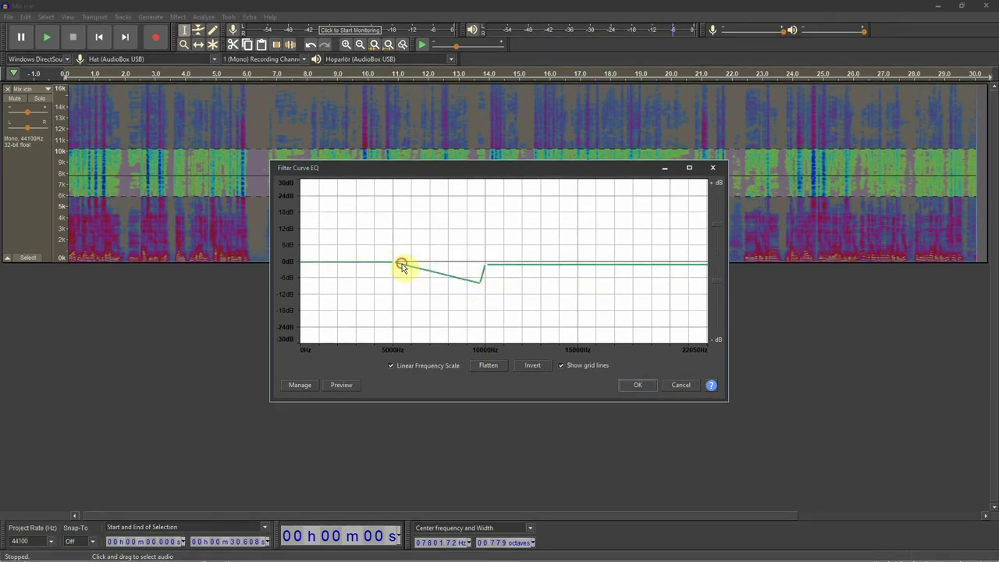
pyautogui.moveTo(401, 265); pyautogui.dragTo(398, 286)
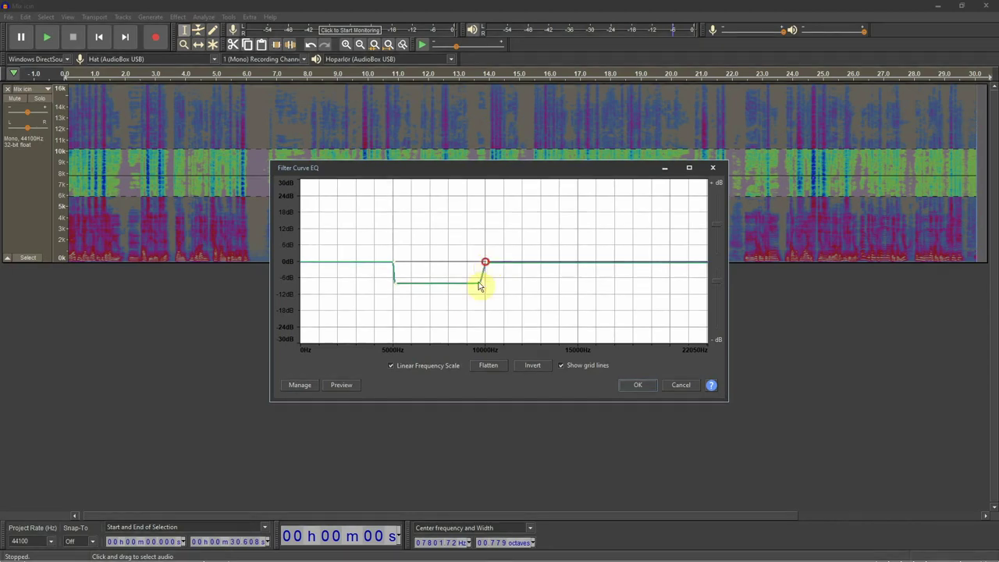
pyautogui.click(395, 291)
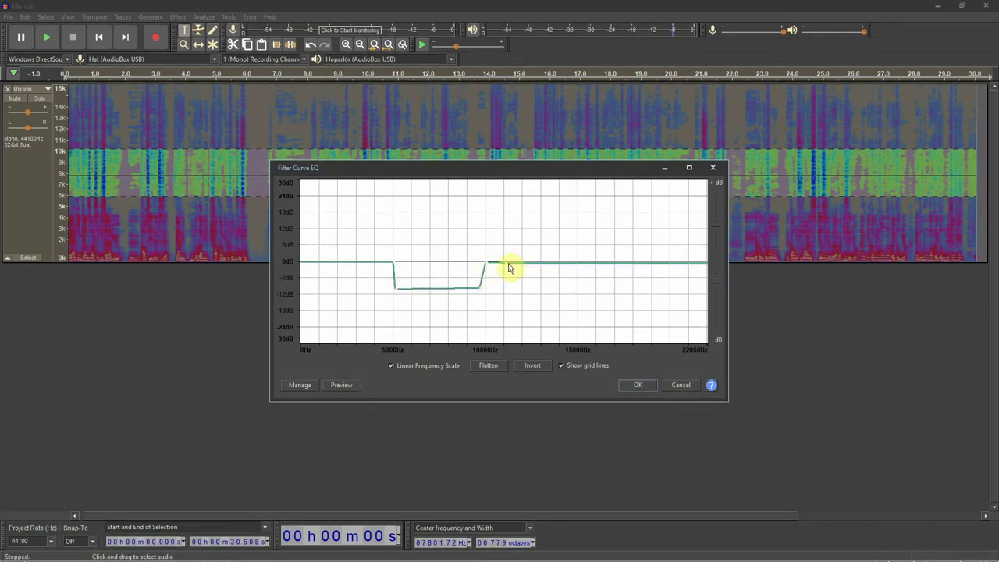
# Boost frequencies above about 11 kHz by 6 dB, shift the cut's lower edge to about 6000 Hz, and preview the curve.
pyautogui.moveTo(506, 267); pyautogui.dragTo(506, 249)
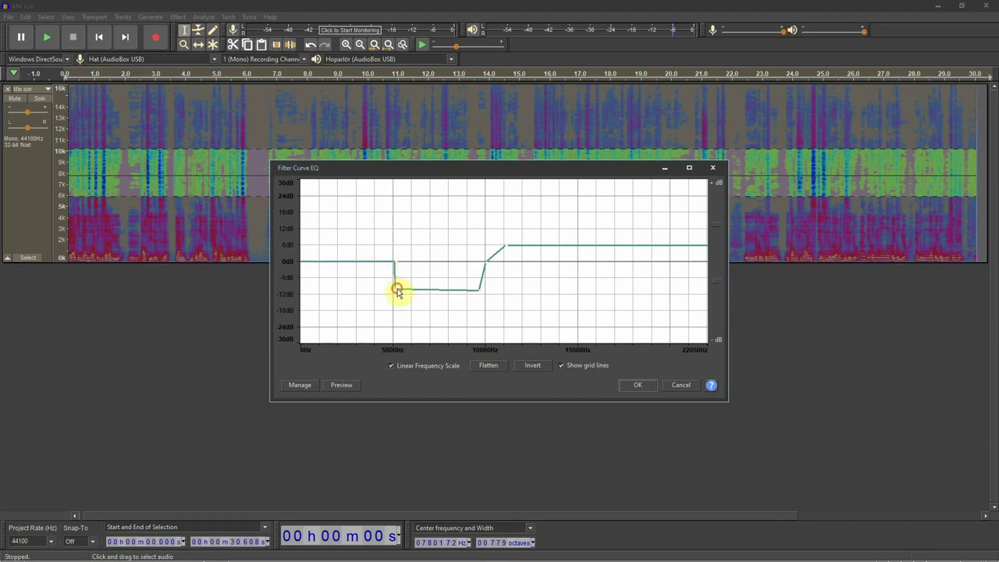
pyautogui.moveTo(396, 265); pyautogui.dragTo(413, 292)
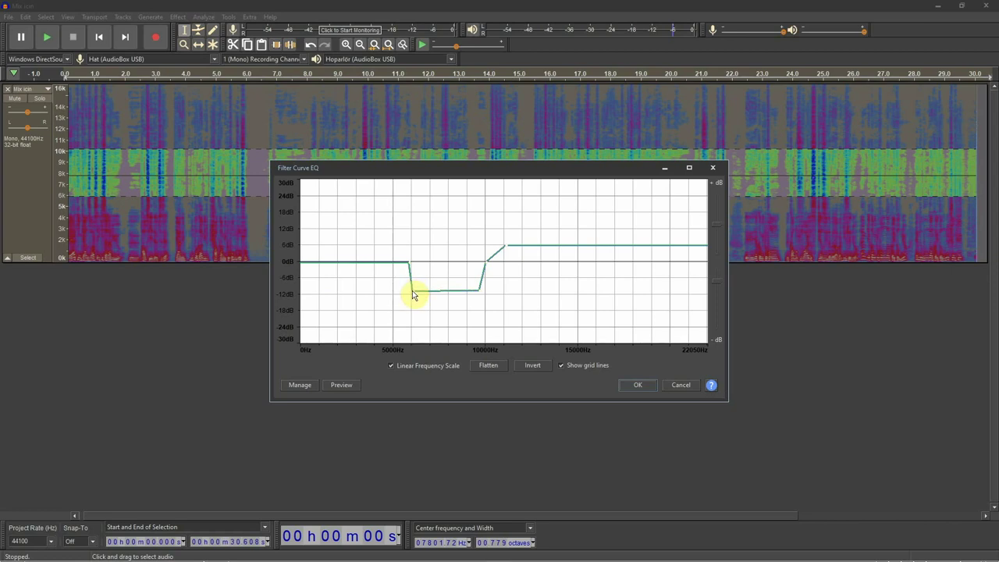
pyautogui.click(344, 375)
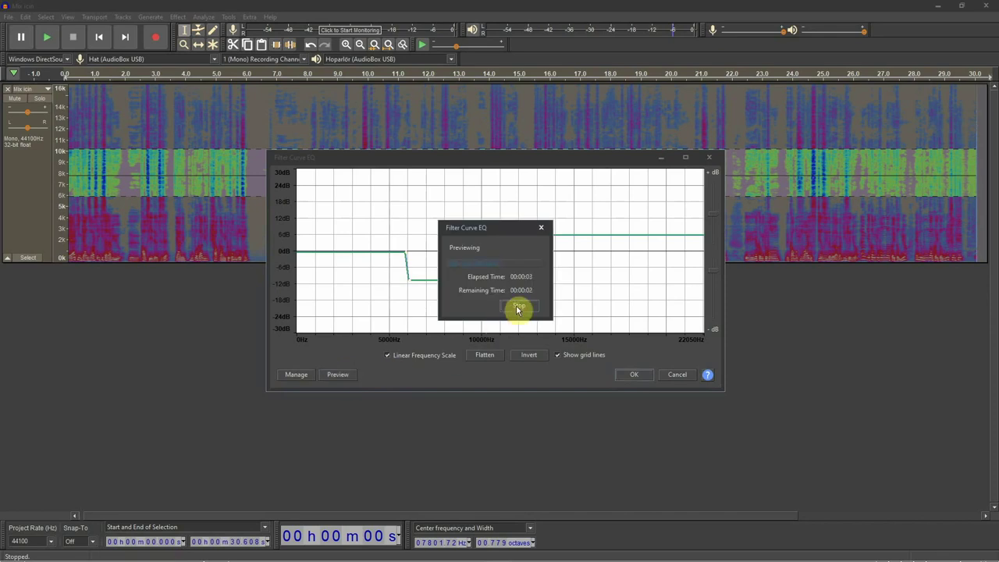
pyautogui.click(518, 307)
# Move the cut's upper edge to about 9000 Hz and raise the high-frequency boost to about 9 dB, previewing each change.
pyautogui.moveTo(480, 269); pyautogui.dragTo(486, 255)
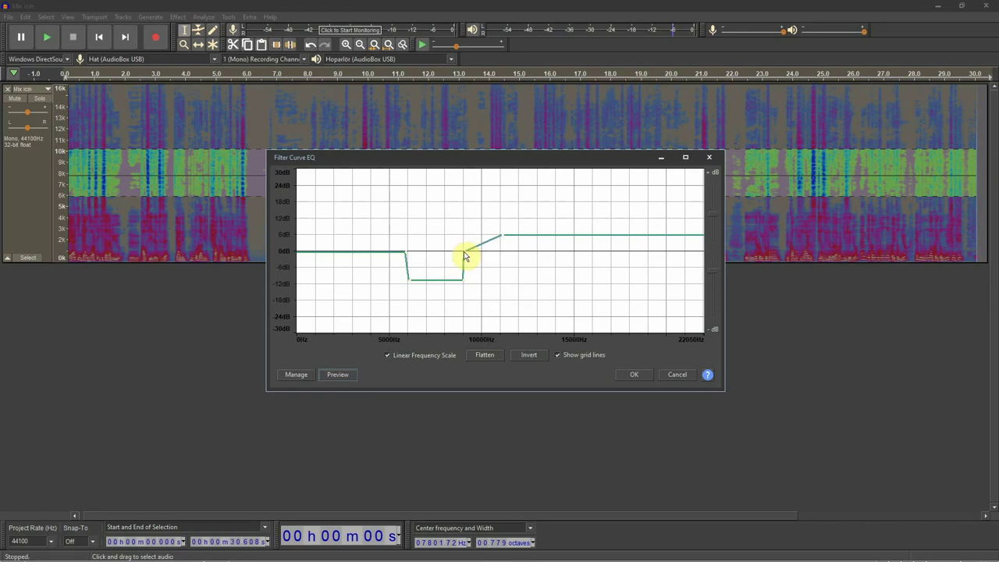
pyautogui.click(336, 375)
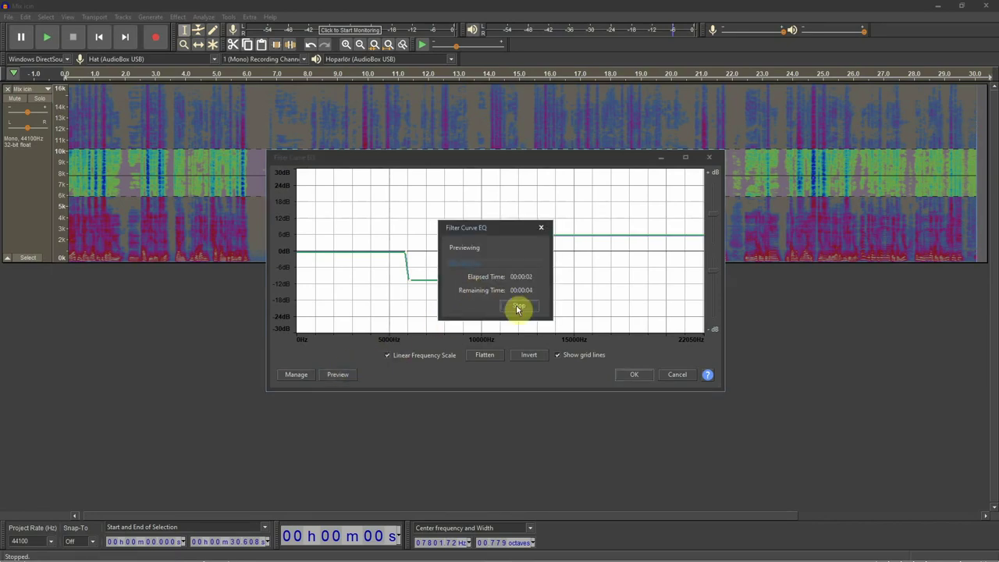
pyautogui.click(517, 309)
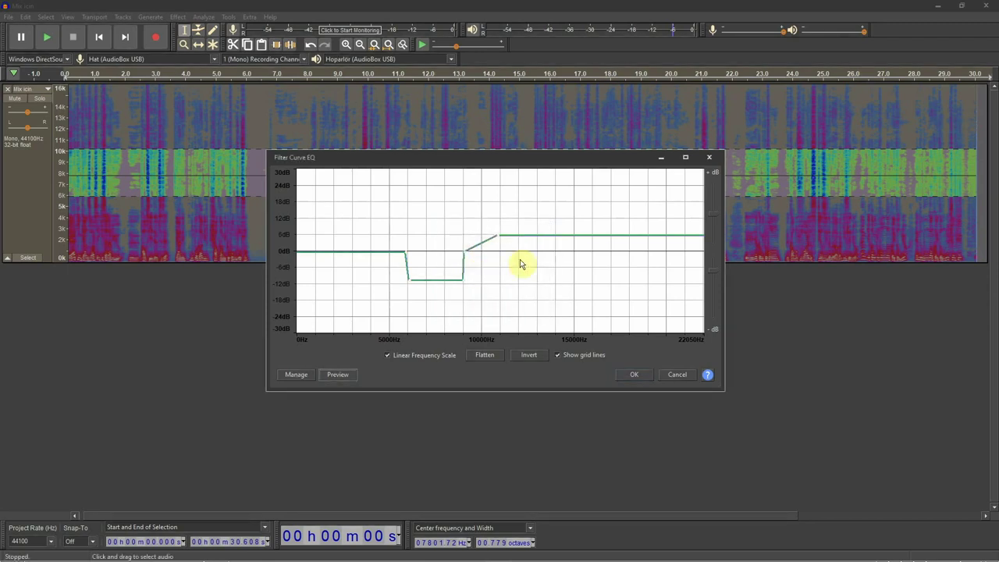
pyautogui.moveTo(499, 239); pyautogui.dragTo(502, 231)
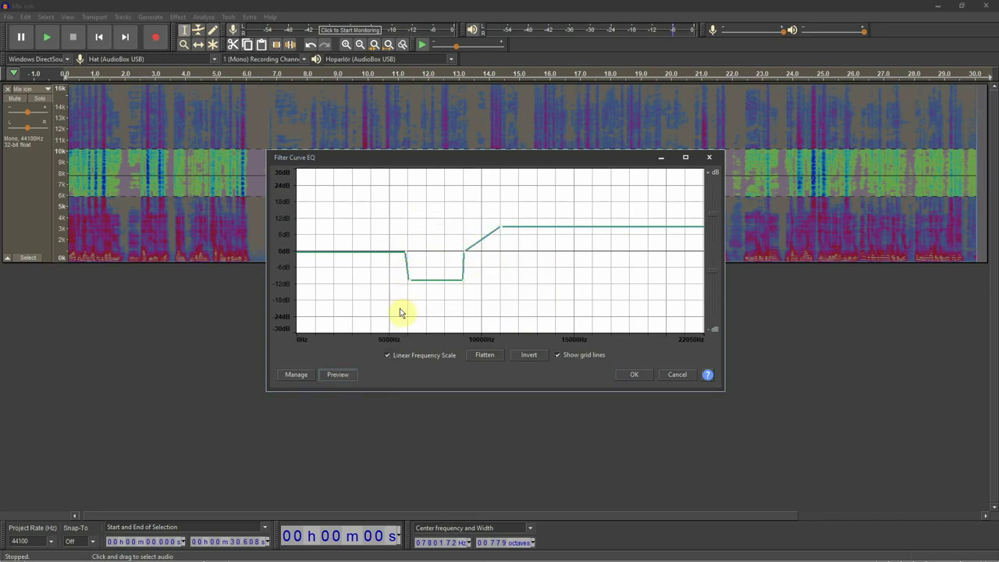
pyautogui.click(337, 377)
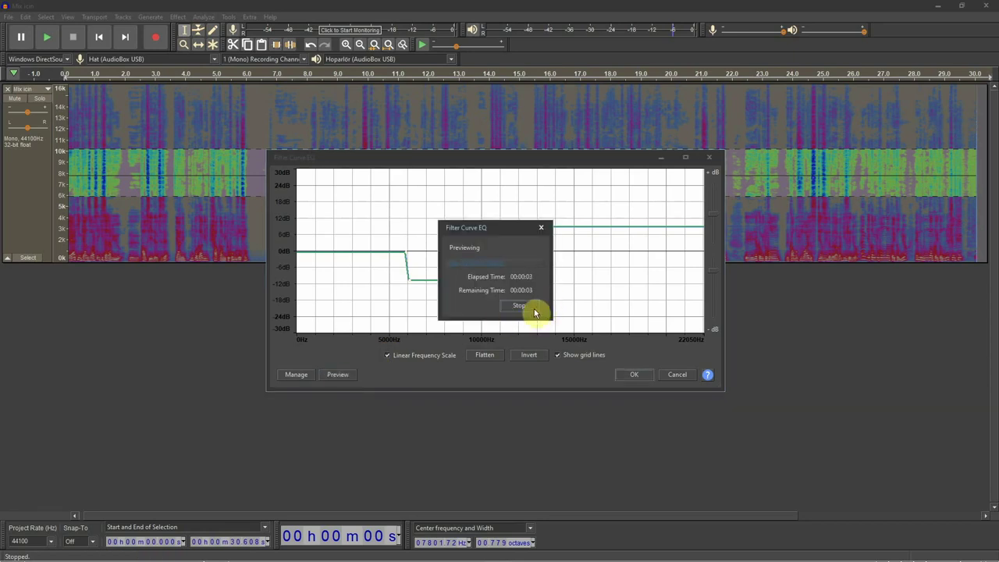
# Stop the preview and apply the Filter Curve EQ to the selected audio.
pyautogui.click(534, 310)
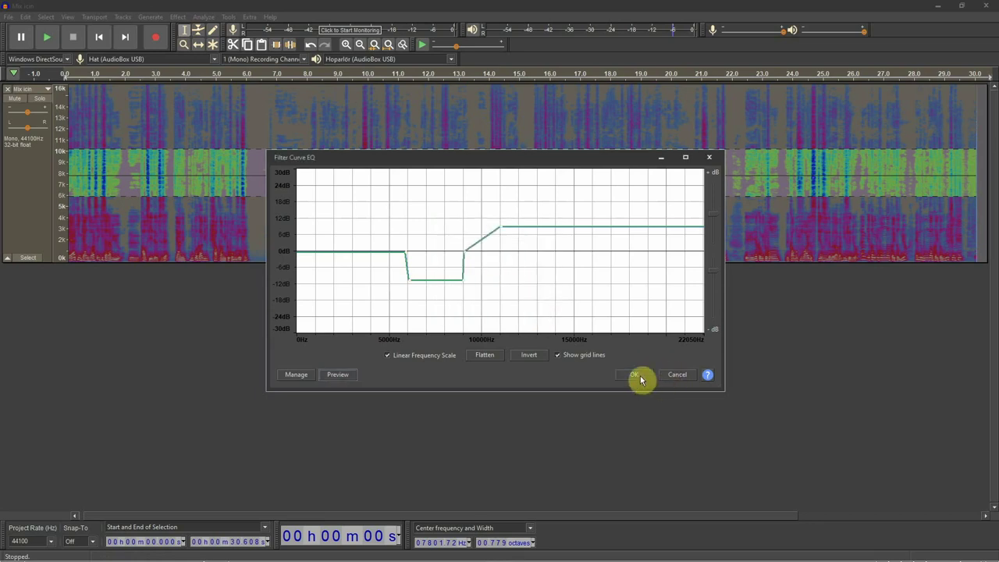
pyautogui.click(636, 377)
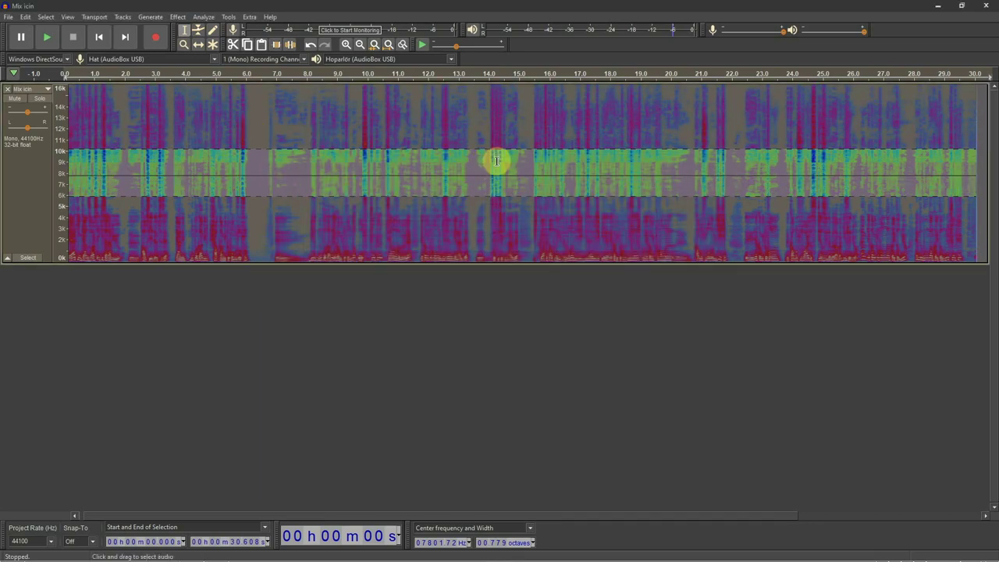
pyautogui.hotkey('ctrl', '3')
# Clear the selection and switch the track from spectrogram to waveform display.
pyautogui.click(147, 145)
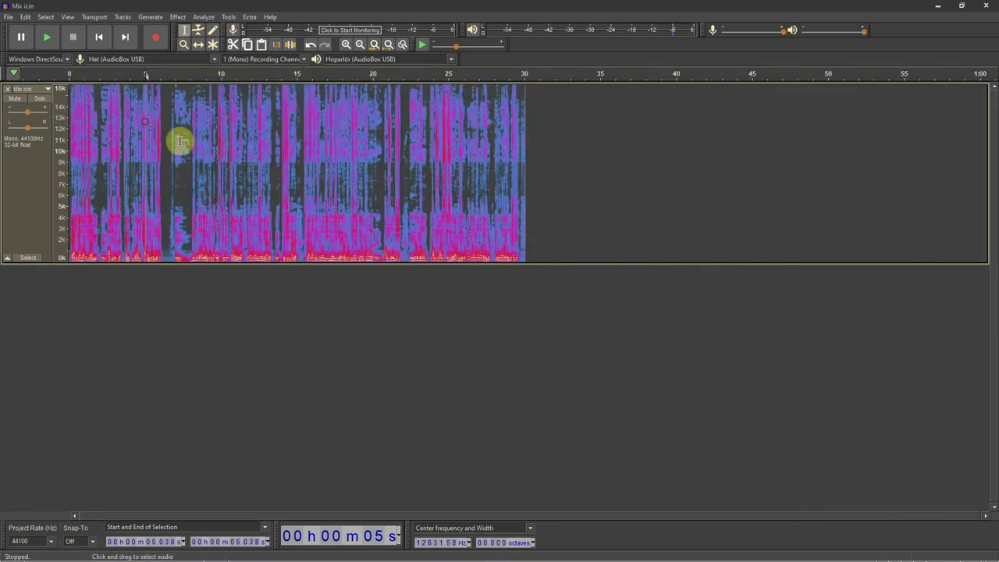
pyautogui.click(48, 93)
pyautogui.click(60, 178)
pyautogui.click(139, 146)
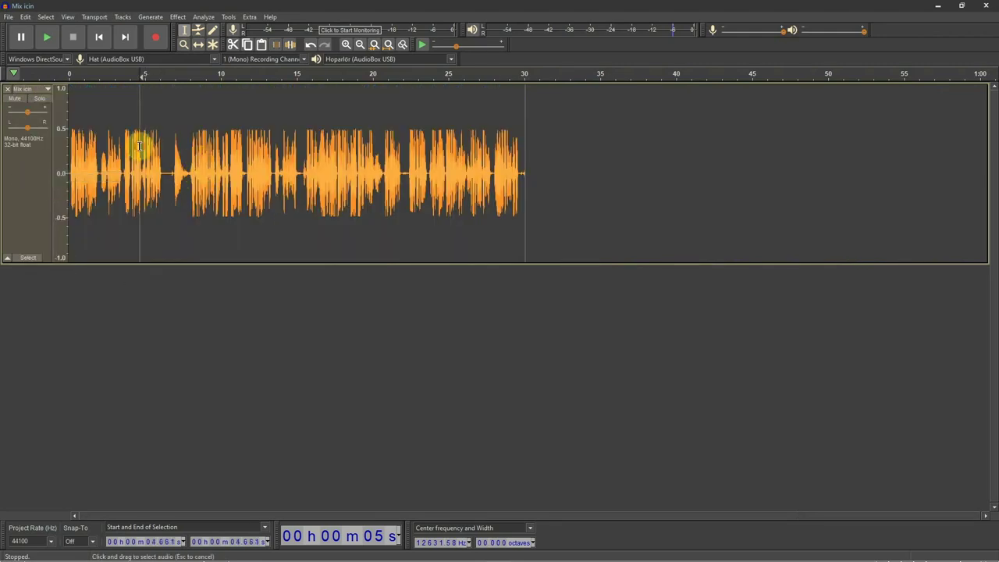
# Play the equalized track from the beginning and listen to how the harsh consonants sound.
pyautogui.hotkey('ctrl', '1')
pyautogui.click(101, 39)
pyautogui.press('space')
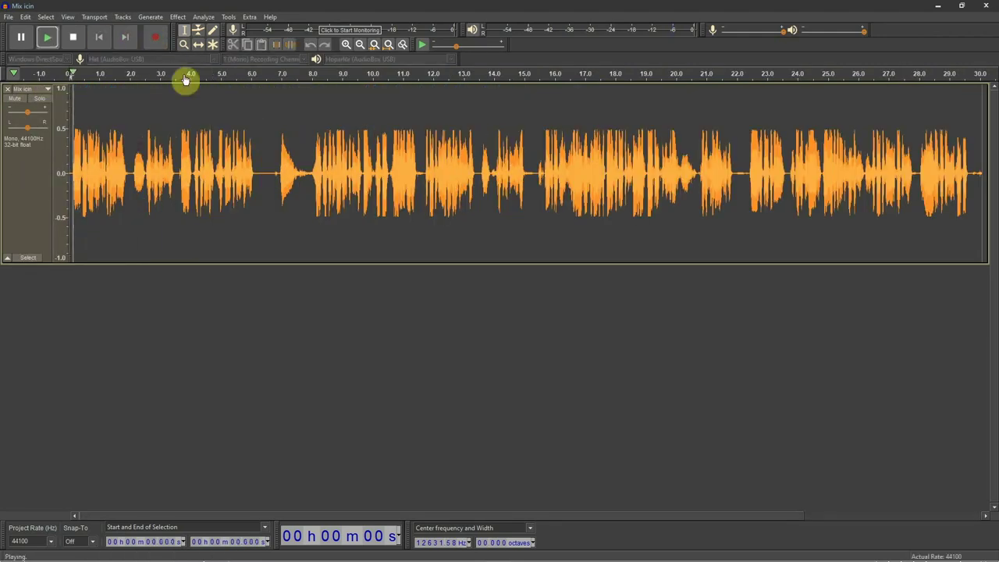
pyautogui.hotkey('ctrl', '1')
pyautogui.hotkey('ctrl', '1')
pyautogui.hotkey('ctrl', '3')
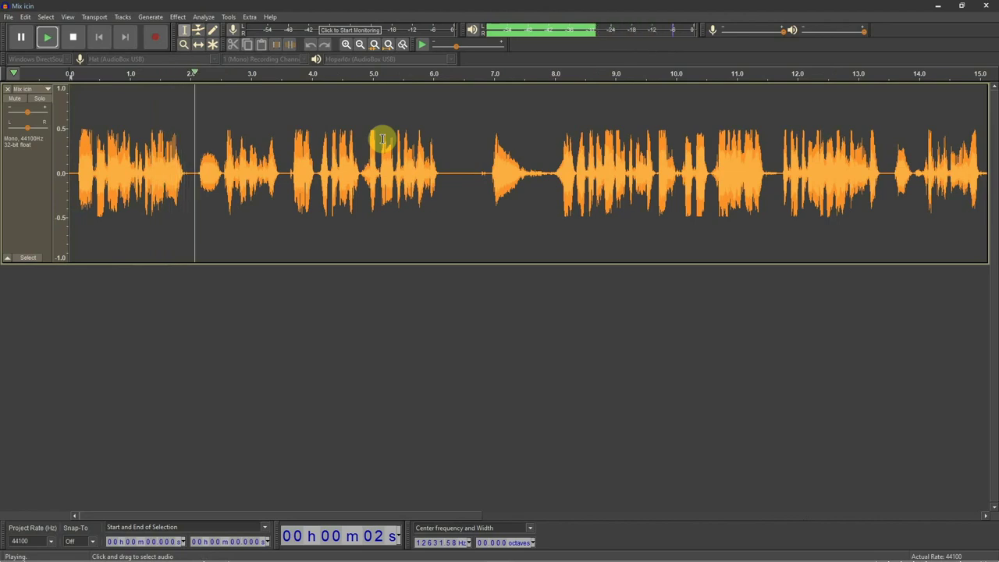
pyautogui.hotkey('ctrl', '3')
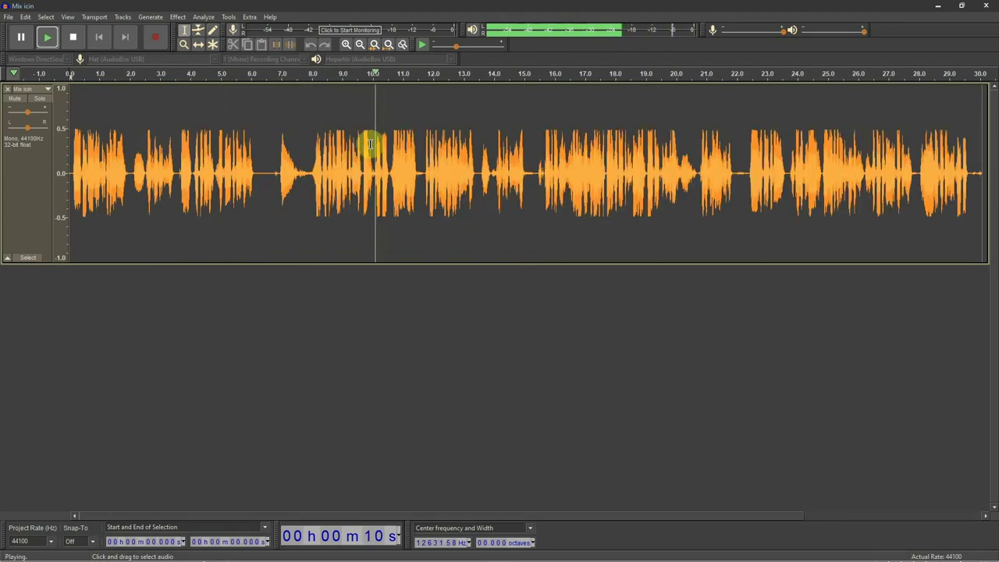
pyautogui.hotkey('ctrl', '3')
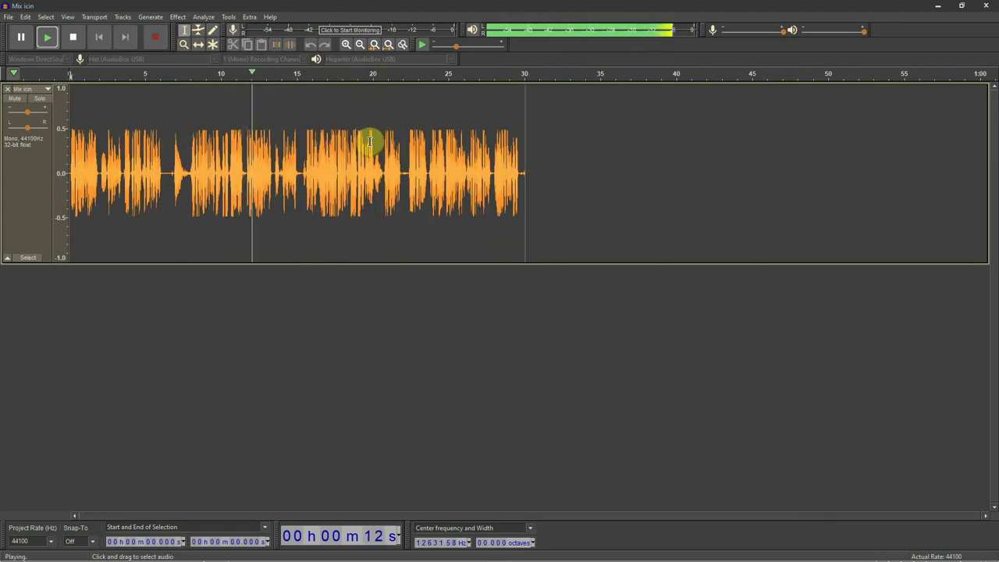
pyautogui.press('x')
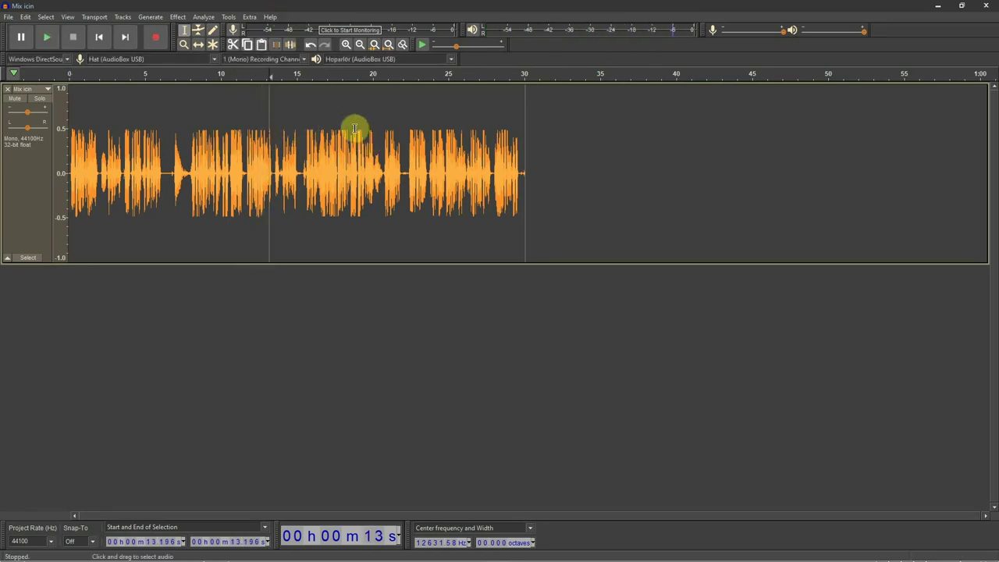
# Normalize the entire track to a peak amplitude of -1 dB, keeping DC offset removal on.
pyautogui.hotkey('ctrl', 'a')
pyautogui.click(178, 17)
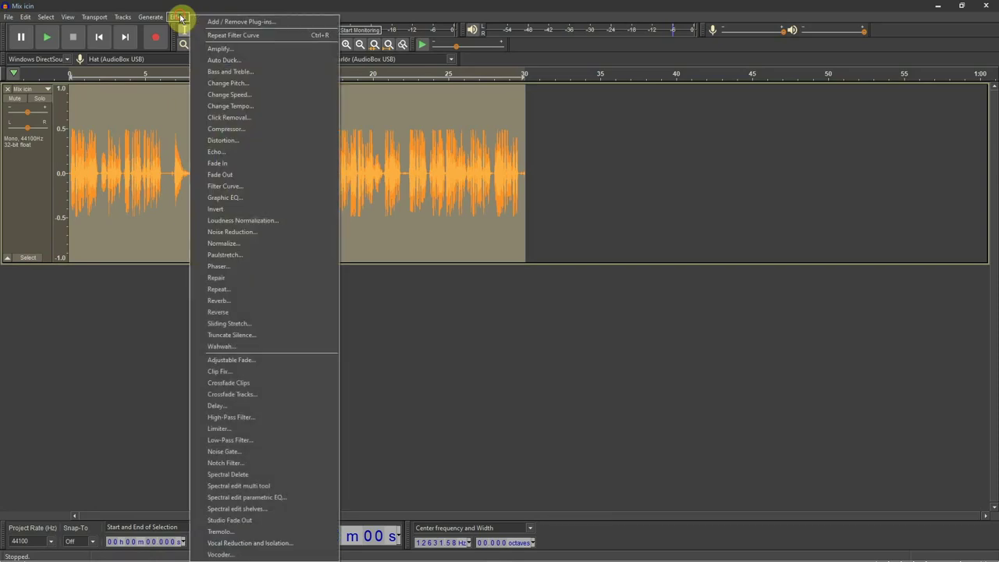
pyautogui.click(238, 244)
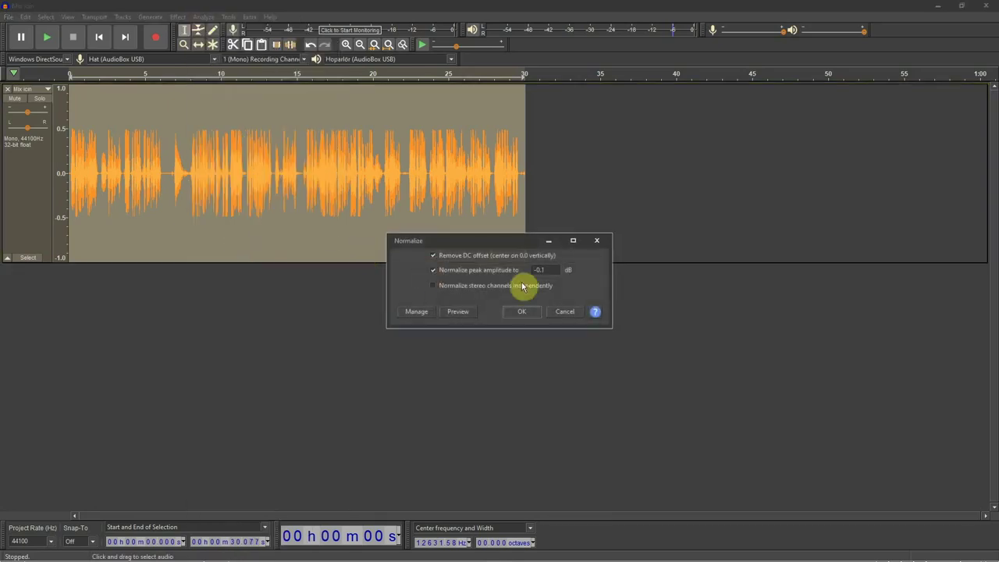
pyautogui.moveTo(554, 269); pyautogui.dragTo(478, 266)
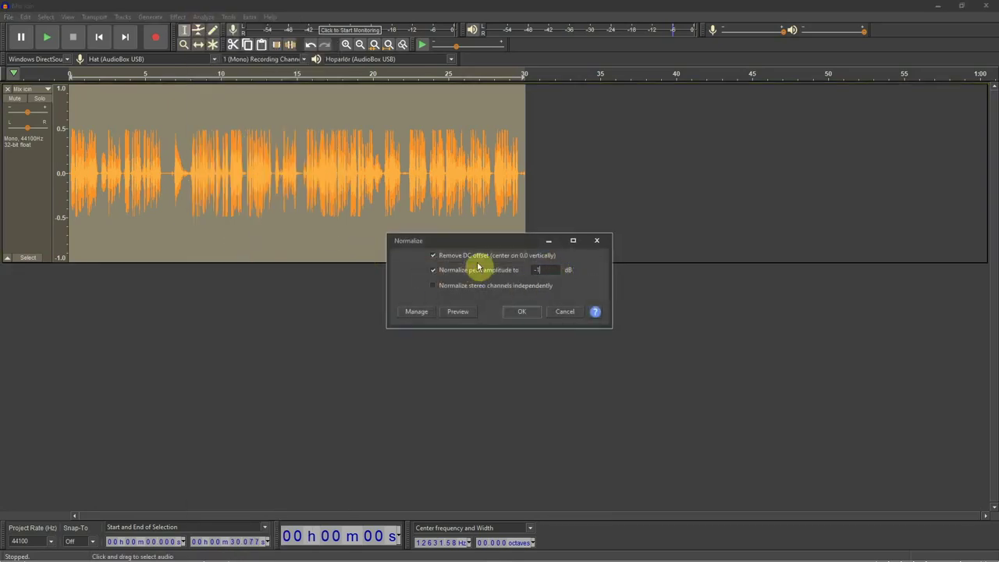
pyautogui.write('-1')
pyautogui.click(529, 314)
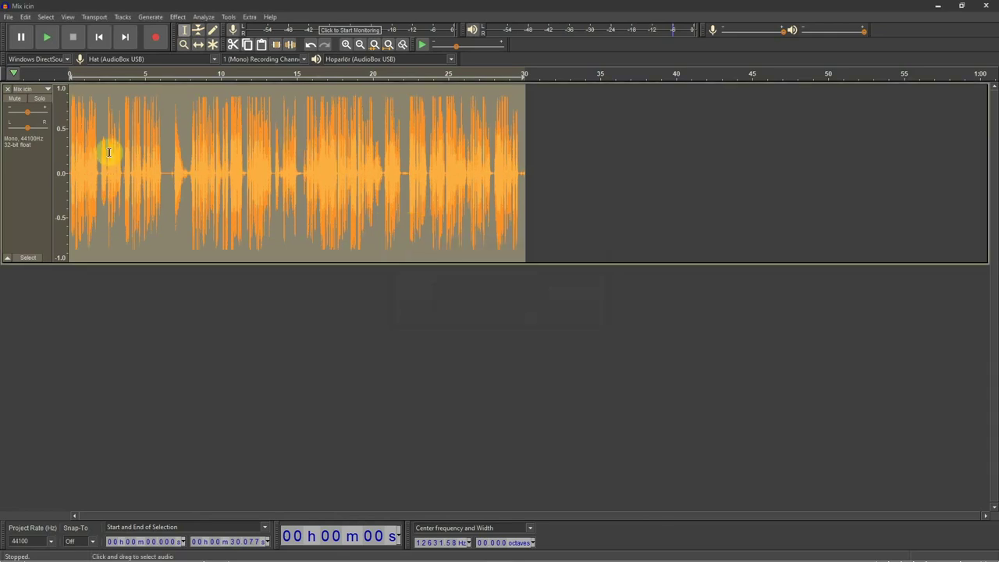
# Play the normalized track from the beginning to check the result.
pyautogui.click(100, 37)
pyautogui.scroll(2, 131, 80)
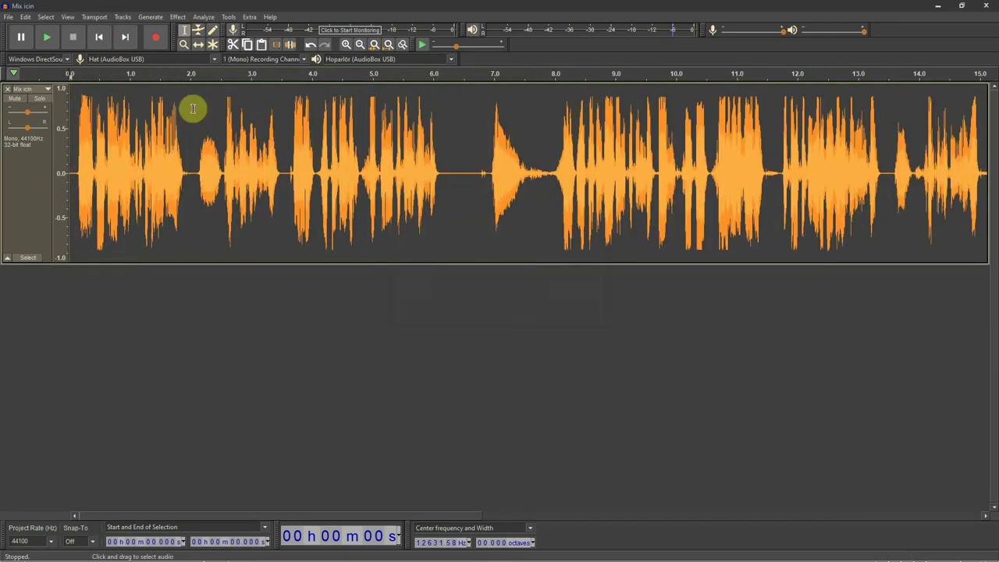
pyautogui.press('space')
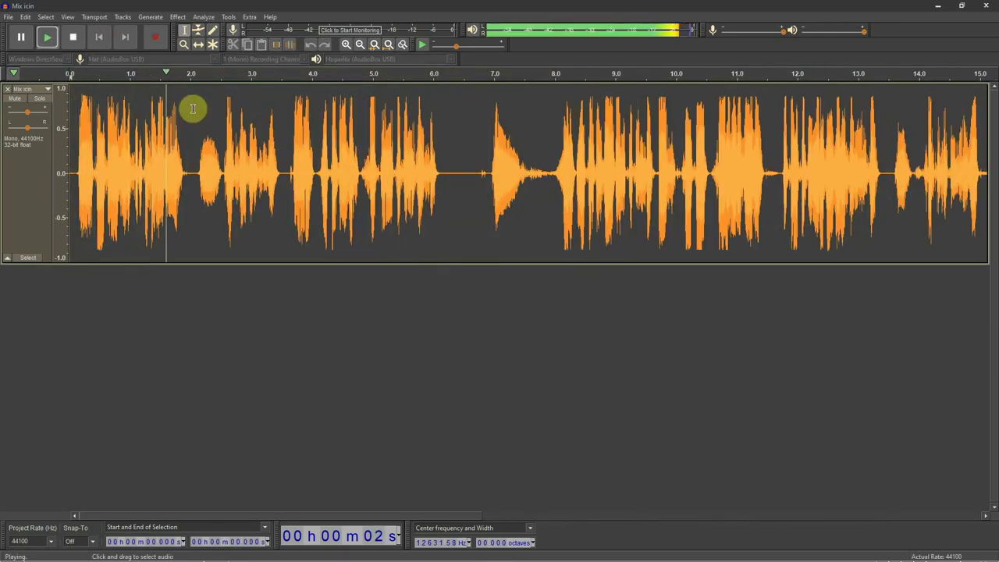
pyautogui.press('space')
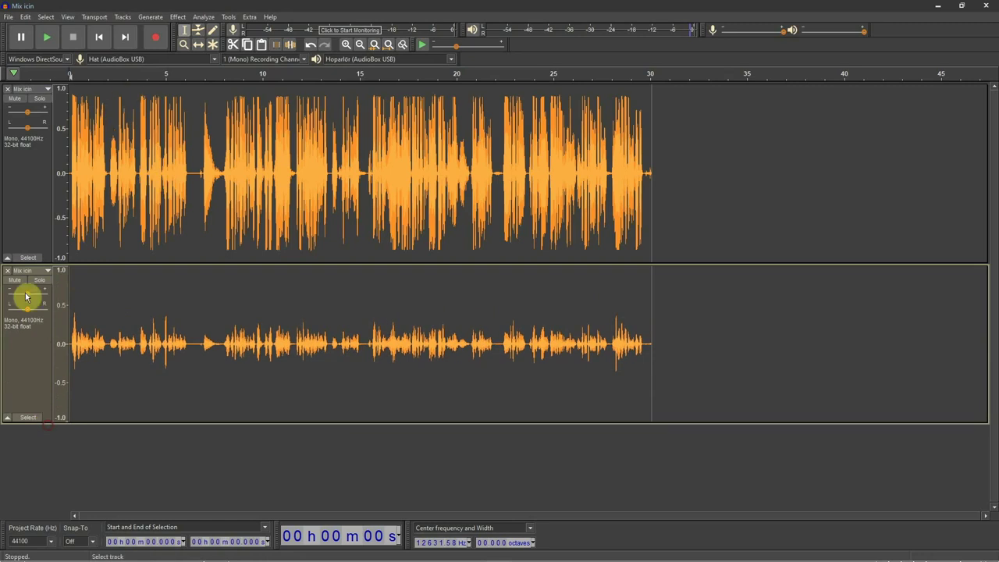
# Solo the lower, quieter track, listen to it from the start, and release the solo.
pyautogui.click(40, 282)
pyautogui.press('space')
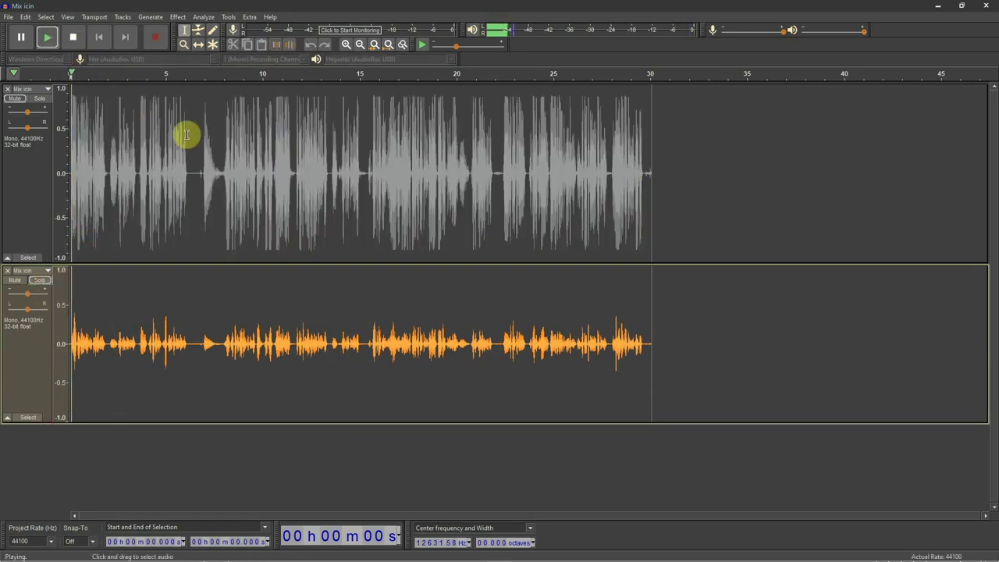
pyautogui.press('space')
pyautogui.click(38, 282)
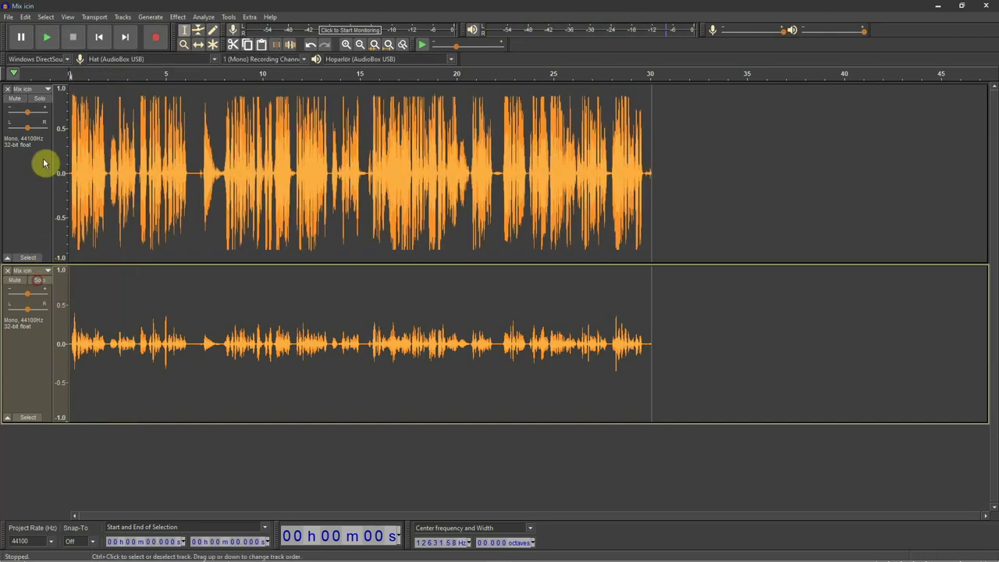
# Solo the upper, processed track, listen to it for comparison, and release the solo.
pyautogui.click(42, 100)
pyautogui.press('space')
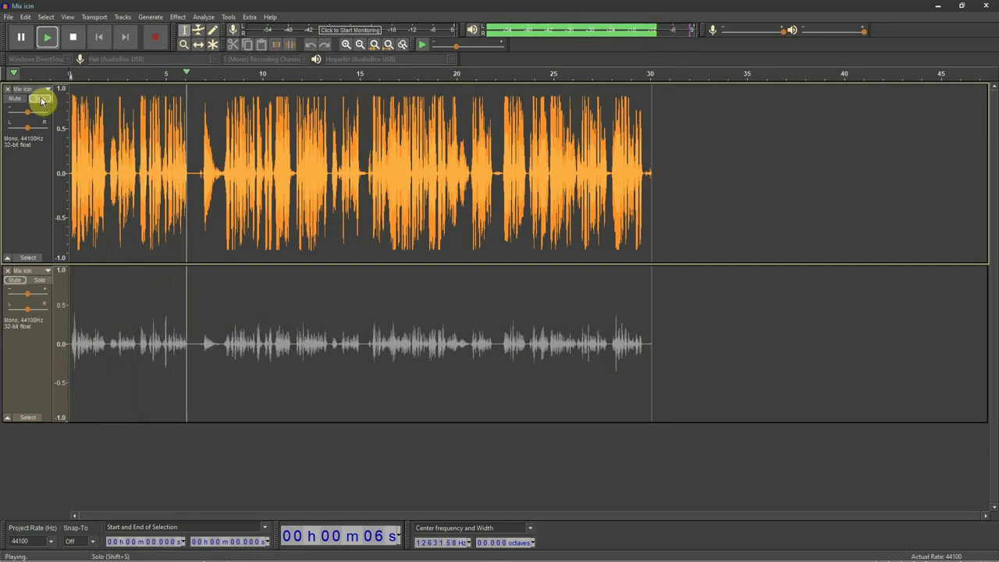
pyautogui.press('space')
pyautogui.click(42, 100)
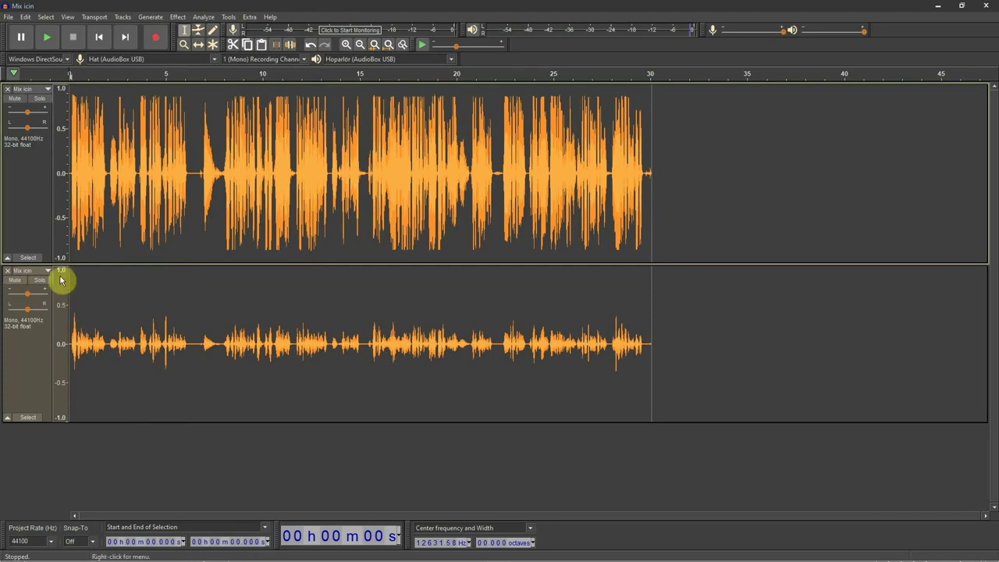
# Remove the lower, quieter comparison track and export the remaining processed track as a WAV file.
pyautogui.click(8, 271)
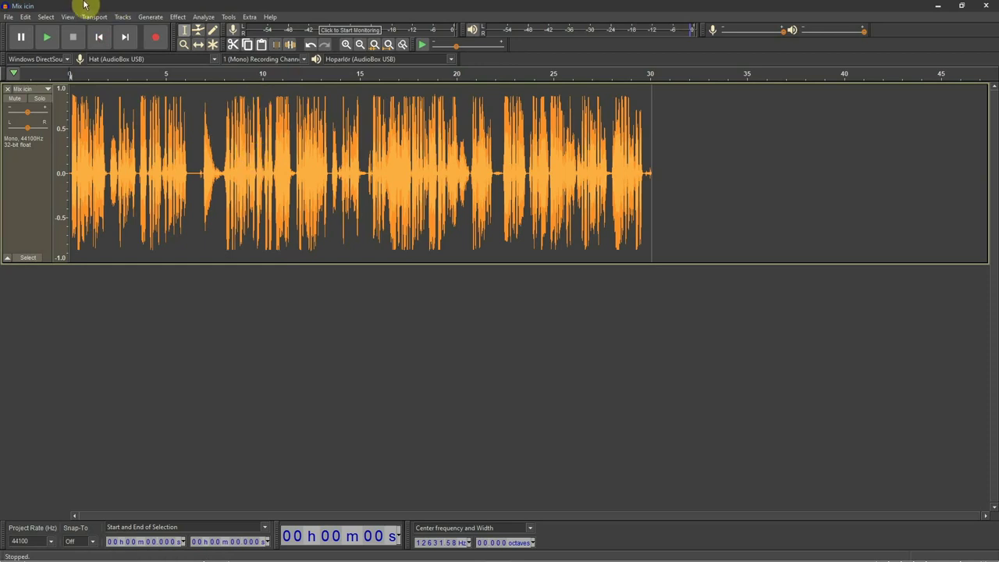
pyautogui.click(8, 17)
pyautogui.moveTo(79, 98)
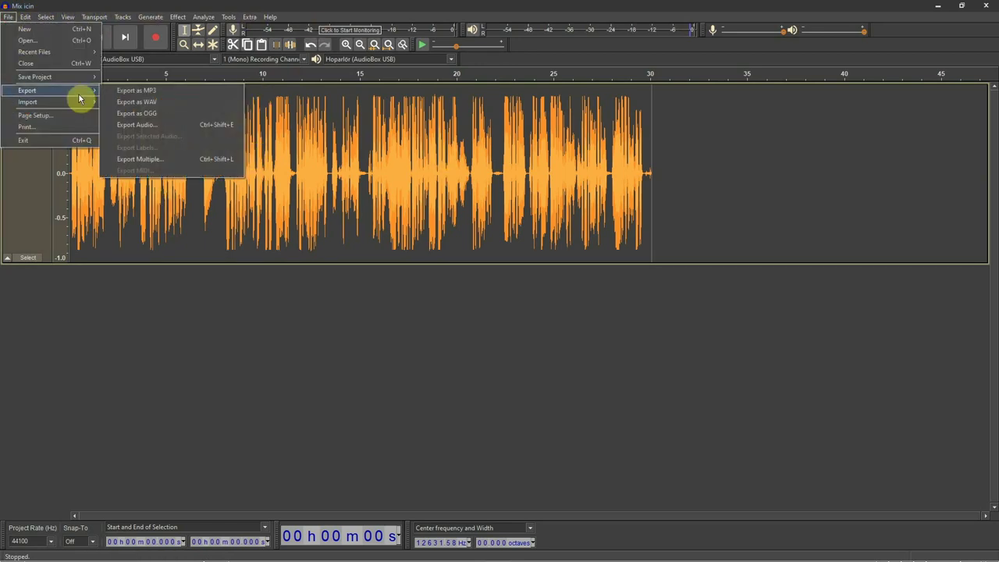
pyautogui.click(168, 100)
pyautogui.click(271, 217)
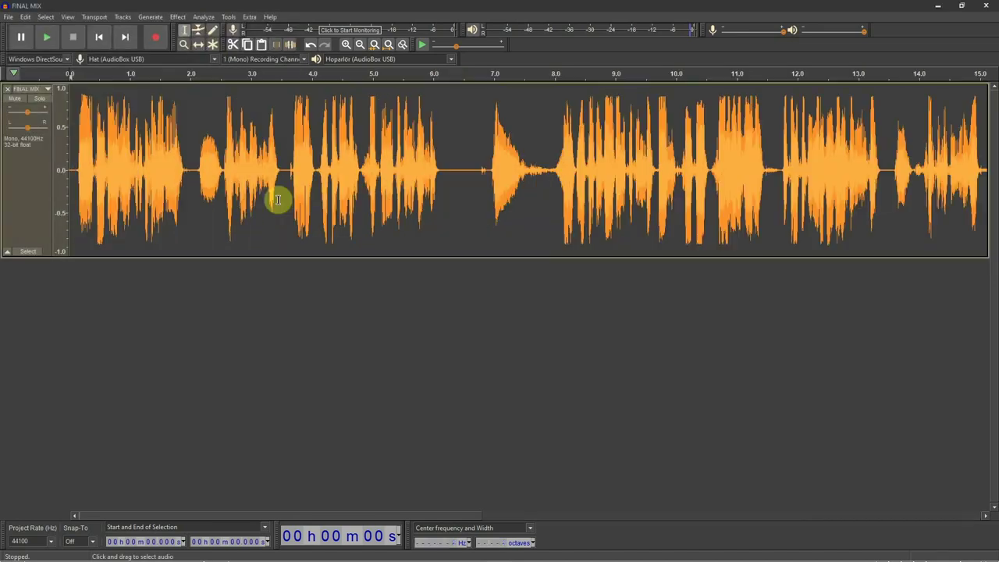
# Fit the full length of the FINAL MIX track in view to examine its waveform.
pyautogui.scroll(-3, 278, 200)
pyautogui.hotkey('ctrl', 'f')
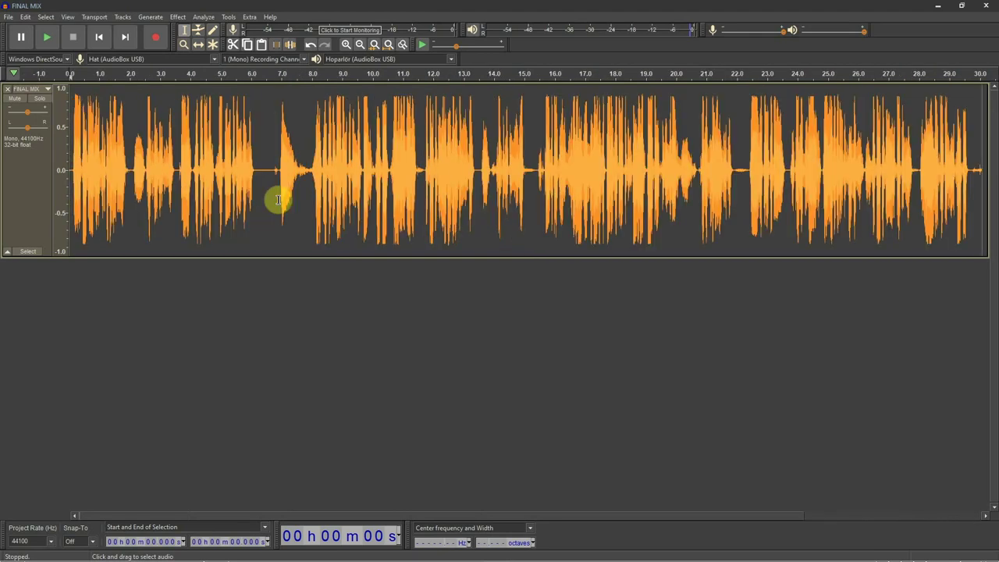